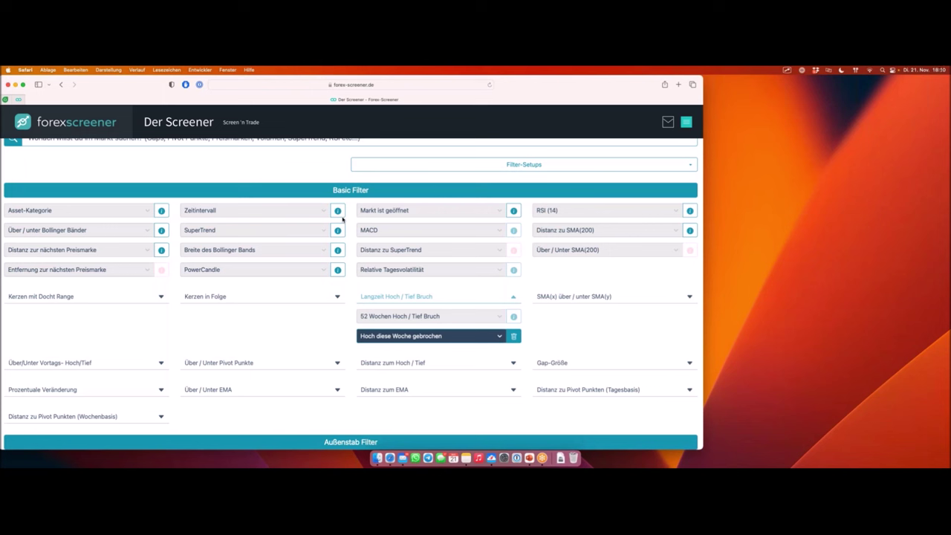
# Restrict the Zeitintervall filter to H1, alongside the Hoch diese Woche gebrochen filter.
pyautogui.moveTo(533, 220); pyautogui.dragTo(557, 219)
pyautogui.moveTo(353, 326); pyautogui.dragTo(526, 327)
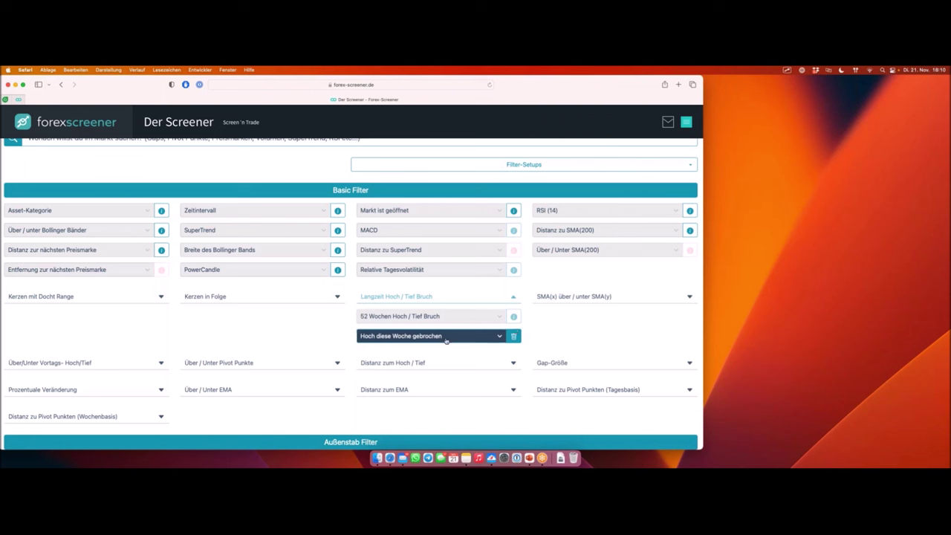
pyautogui.click(207, 212)
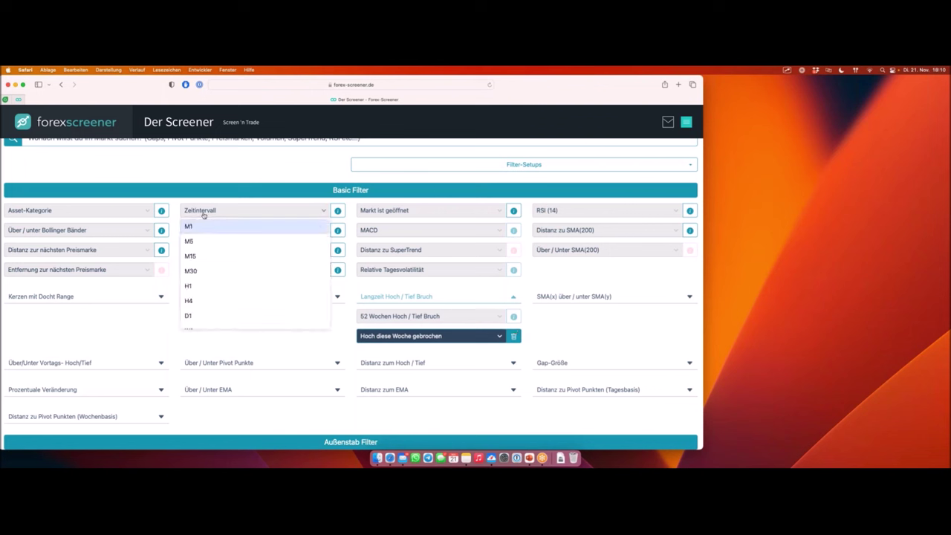
pyautogui.scroll(-1, 236, 234)
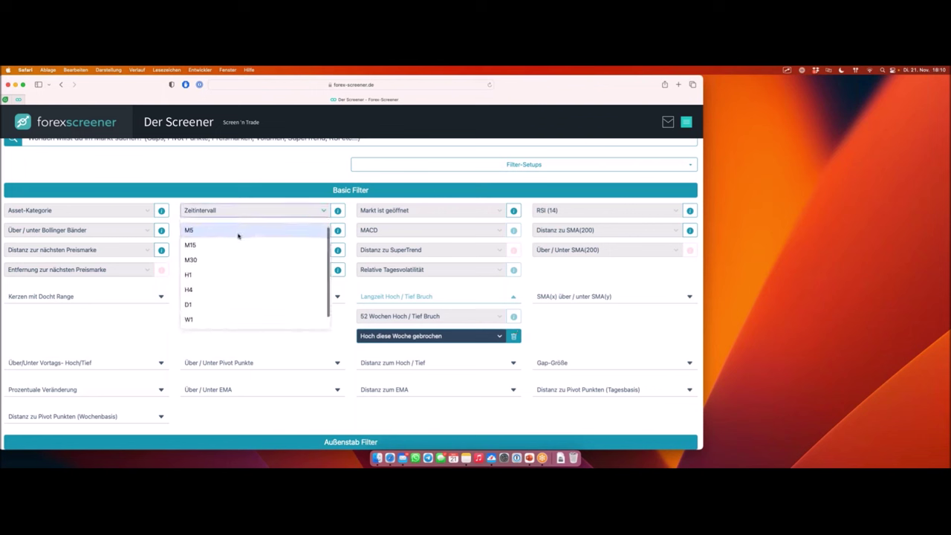
pyautogui.click(217, 273)
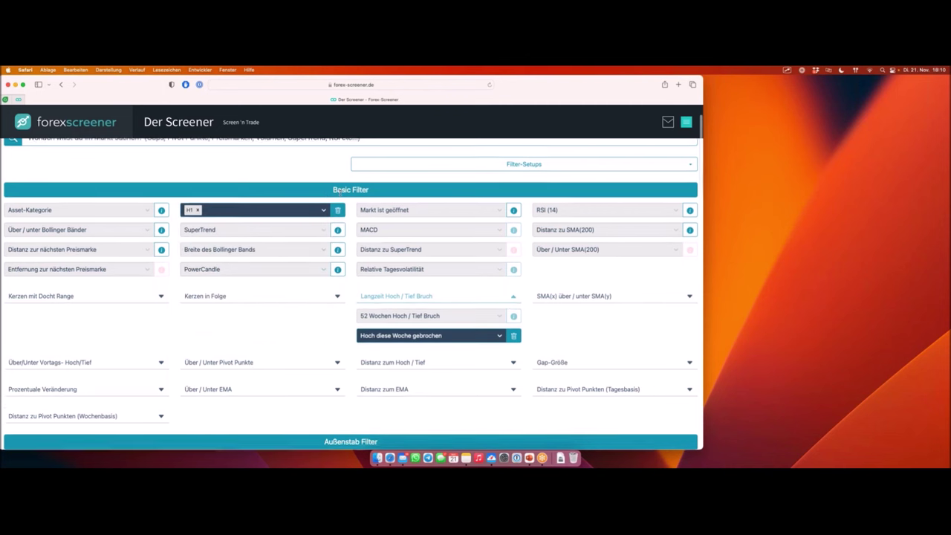
# Review the screening results and their H1 chart previews for symbols that broke this week's high.
pyautogui.scroll(-1, 339, 195)
pyautogui.scroll(-15, 339, 195)
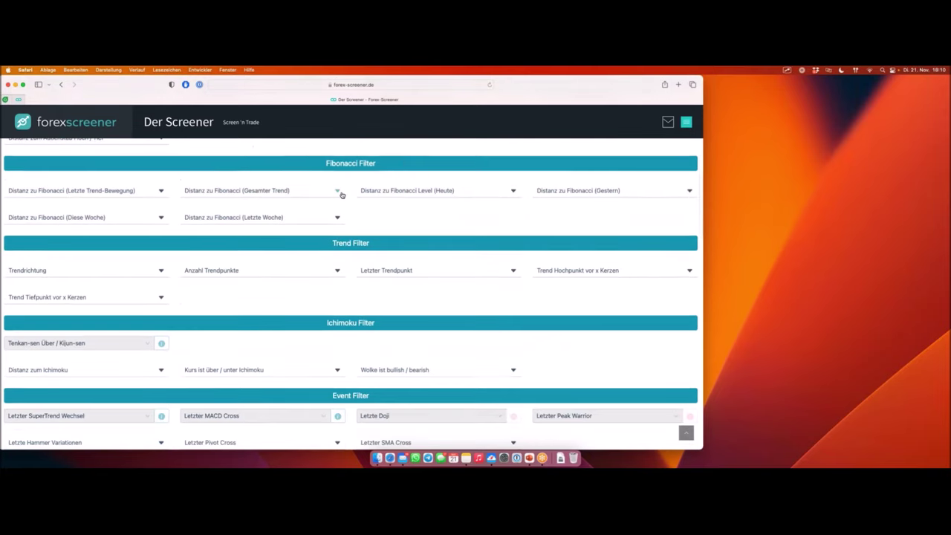
pyautogui.scroll(-8, 342, 194)
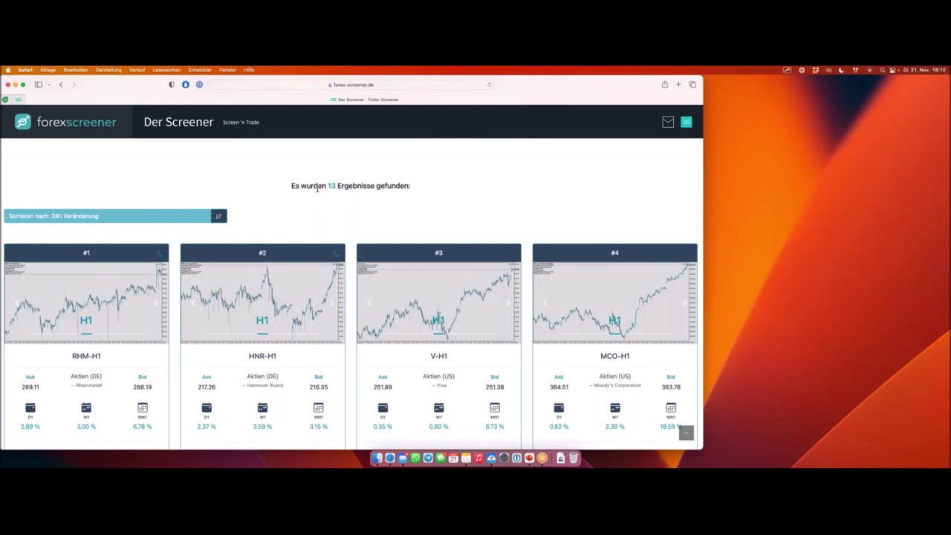
pyautogui.moveTo(328, 184); pyautogui.dragTo(408, 185)
pyautogui.scroll(-2, 347, 184)
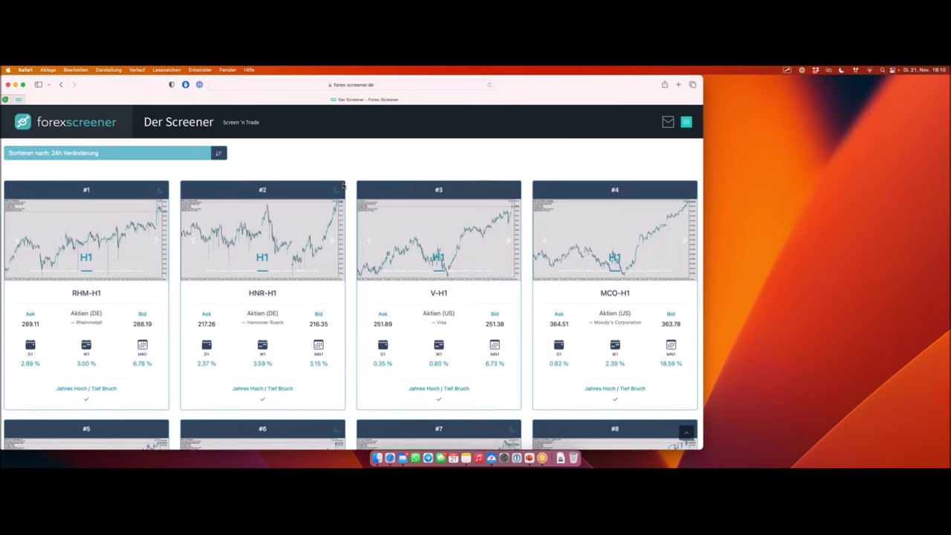
pyautogui.scroll(-3, 348, 185)
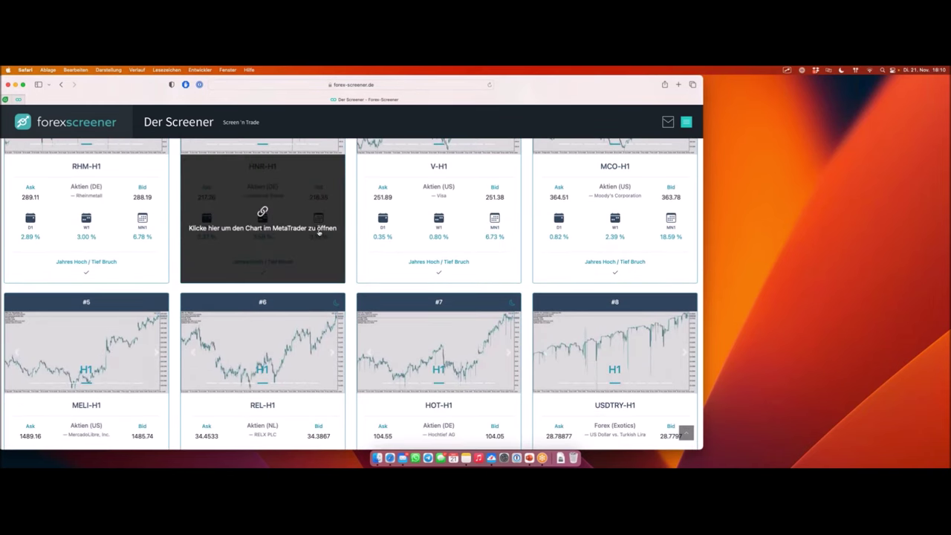
pyautogui.scroll(3, 319, 234)
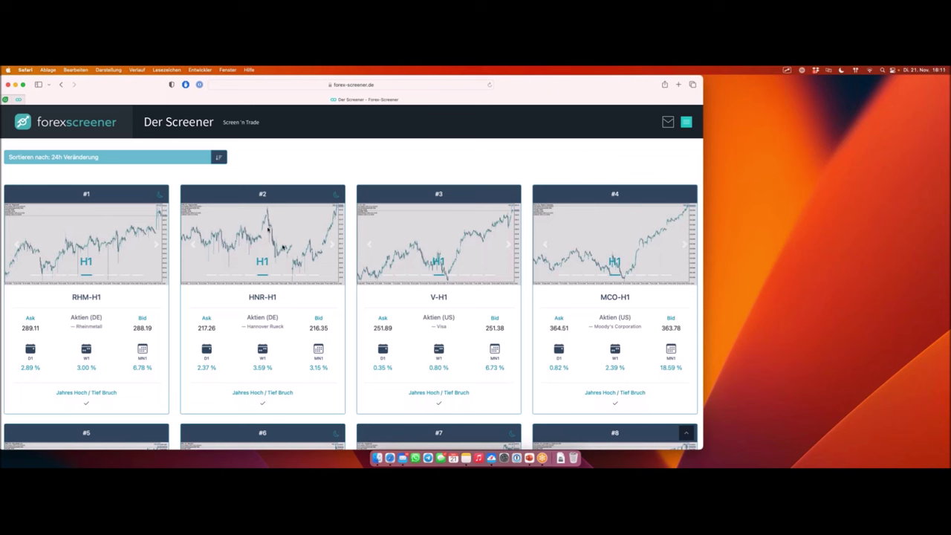
# Open the chart of the HNR-H1 result (Hannover Rueck) in MetaTrader.
pyautogui.moveTo(303, 304)
pyautogui.click(300, 305)
pyautogui.hscroll(-5, 338, 257)
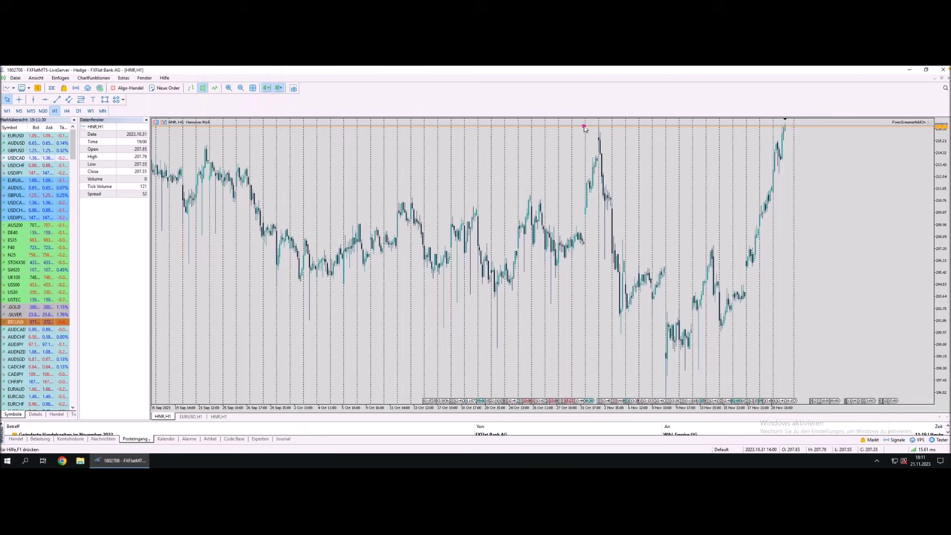
# Compare the HNR chart on the H4 and D1 timeframes, examining the recent highs with the crosshair.
pyautogui.moveTo(583, 128); pyautogui.dragTo(622, 129)
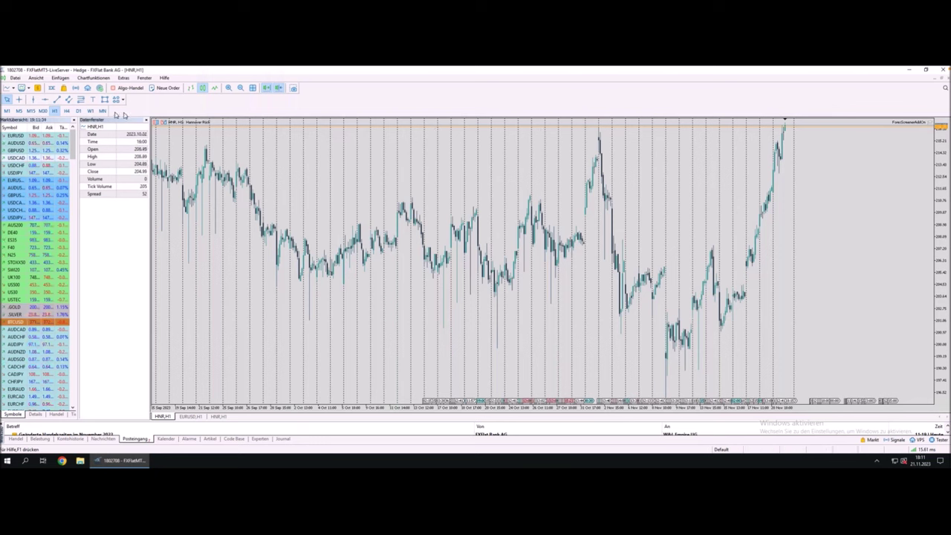
pyautogui.click(66, 111)
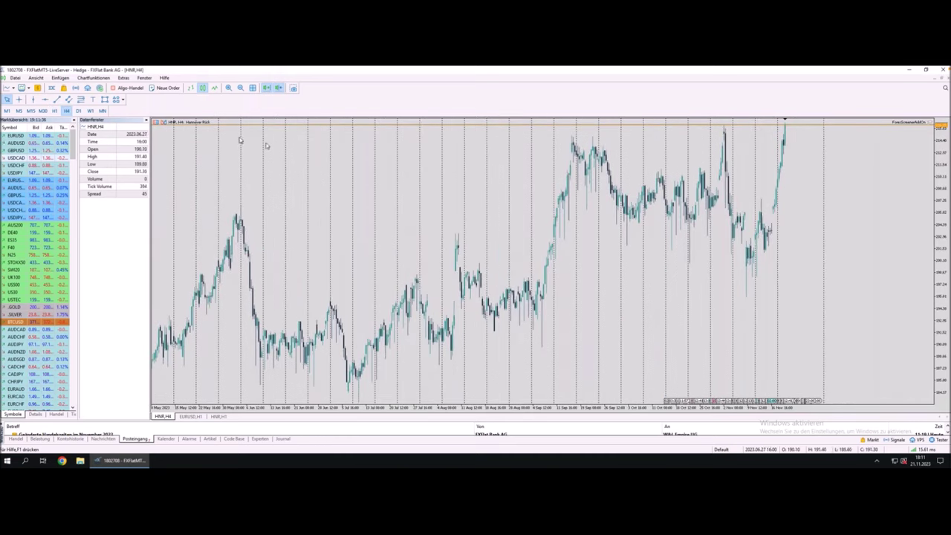
pyautogui.click(78, 110)
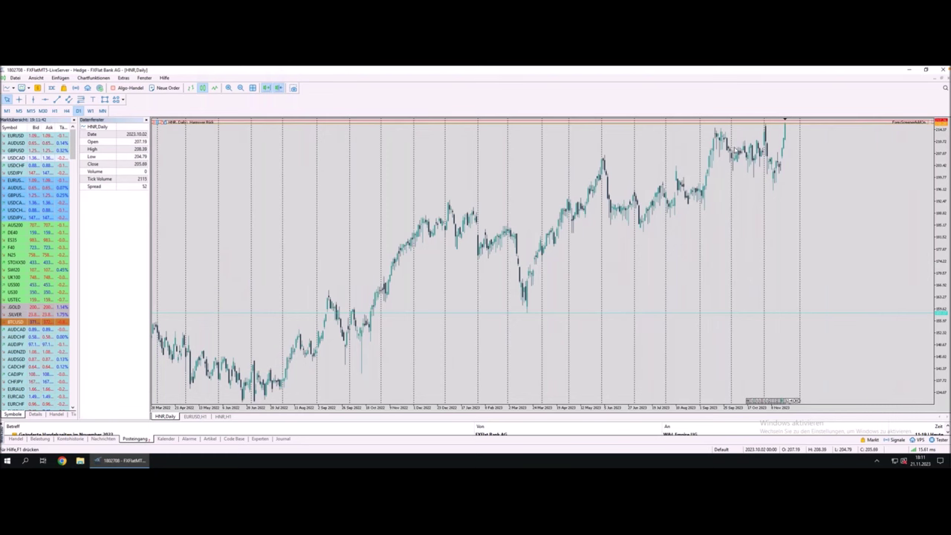
pyautogui.scroll(1, 759, 149)
pyautogui.middleClick(776, 139)
pyautogui.moveTo(767, 123)
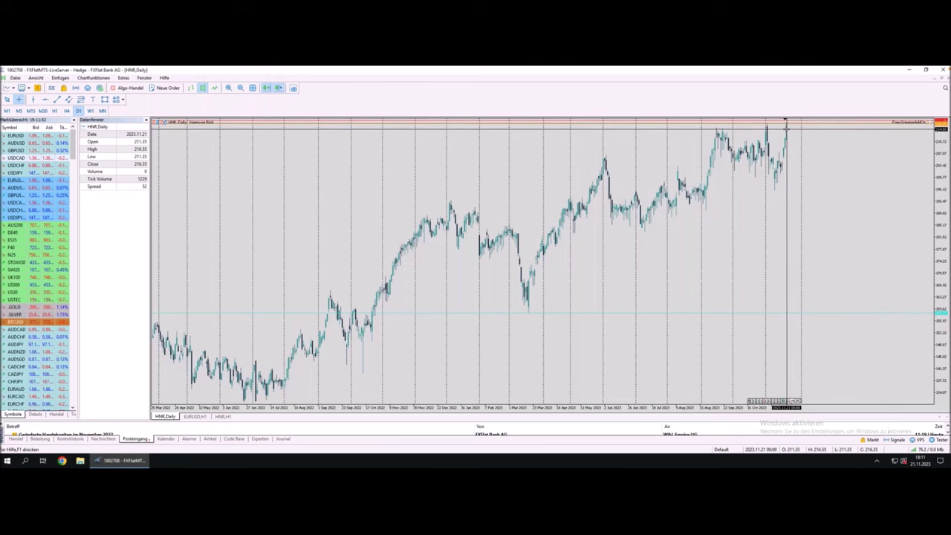
pyautogui.scroll(3, 785, 128)
pyautogui.scroll(-3, 785, 127)
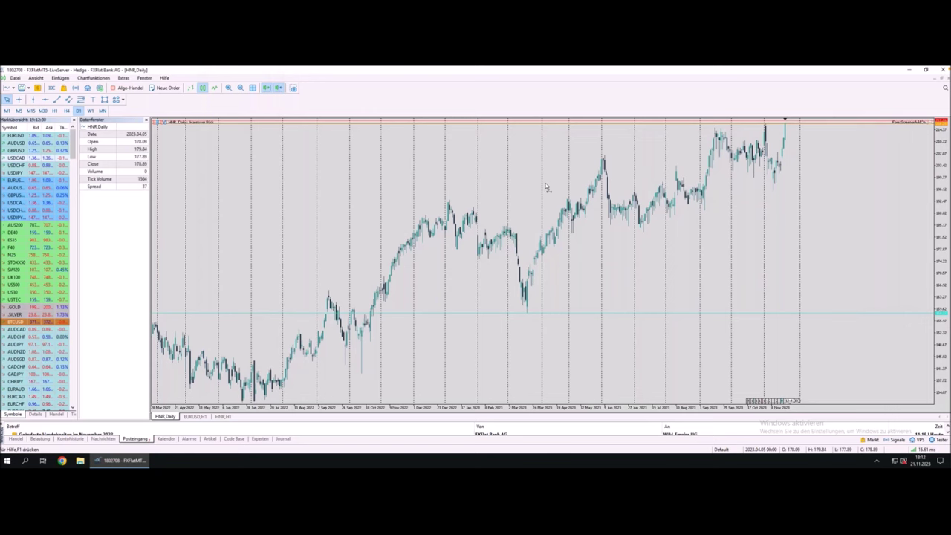
pyautogui.click(43, 110)
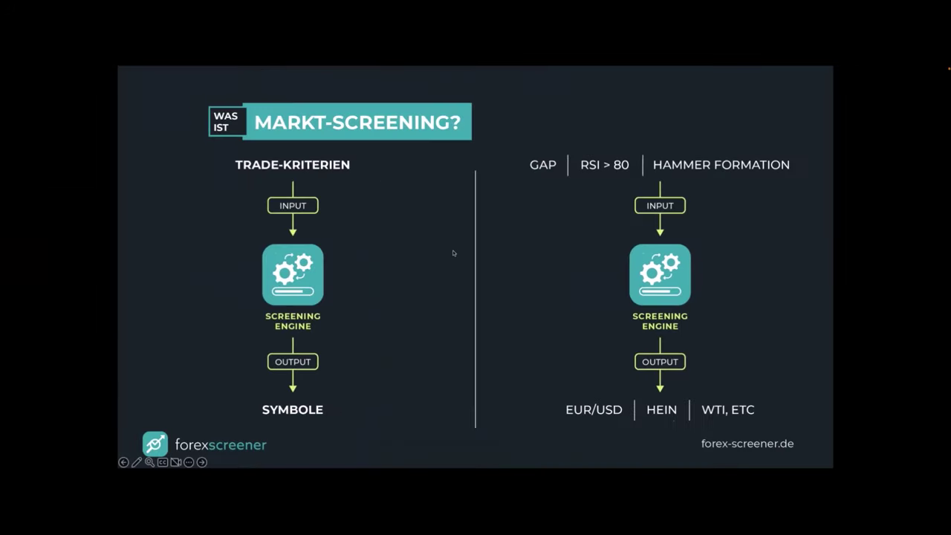
# Switch back to the Forex-Screener page and clear the Jahres Hoch / Tief Bruch and H1 Zeitintervall filters.
pyautogui.hotkey('ctrl', 'Right')
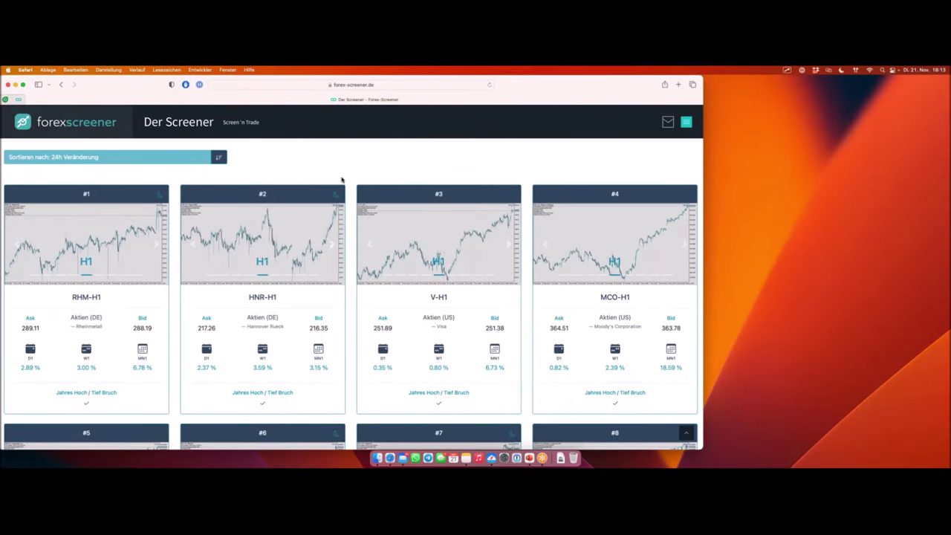
pyautogui.scroll(5, 342, 182)
pyautogui.scroll(10, 342, 179)
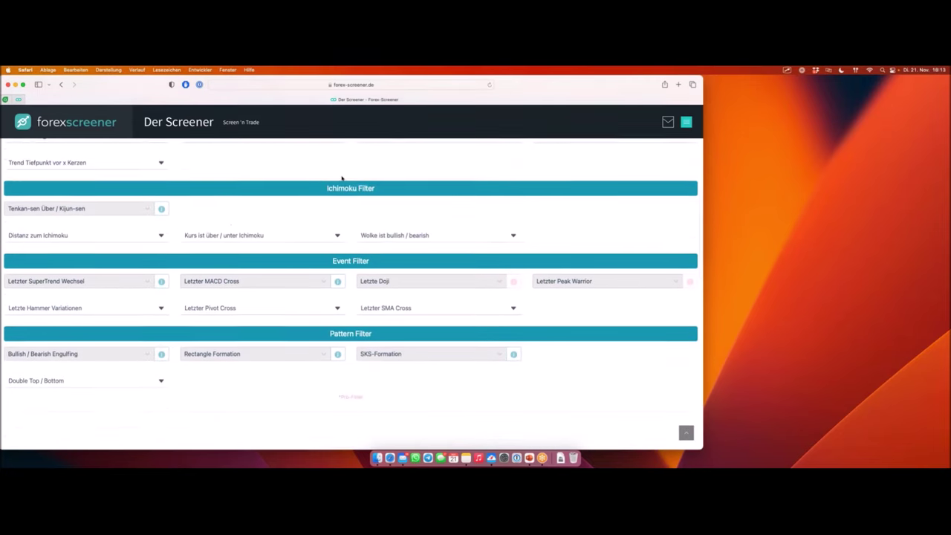
pyautogui.scroll(5, 342, 178)
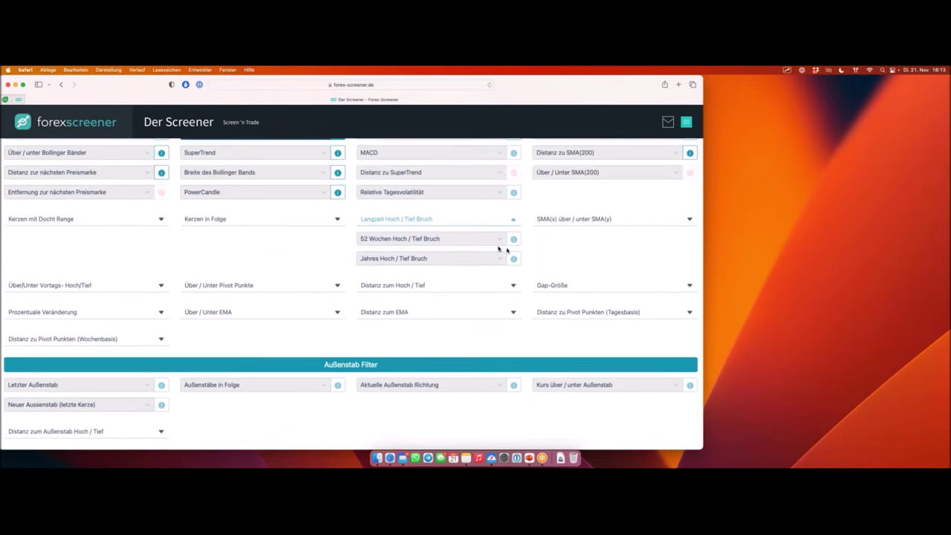
pyautogui.click(446, 221)
pyautogui.scroll(2, 300, 213)
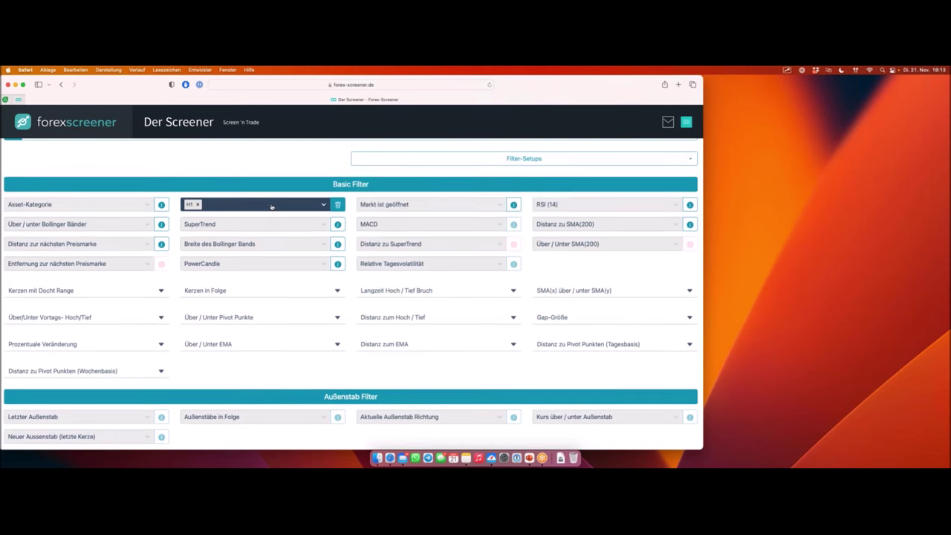
pyautogui.click(338, 204)
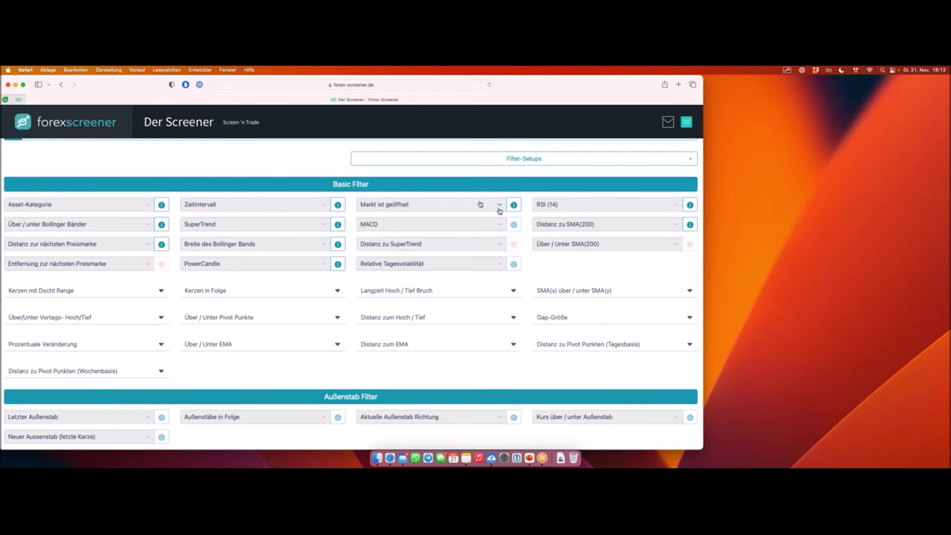
# Set the Distanz zu SMA(200) filter to Dicht am SMA(200).
pyautogui.click(644, 227)
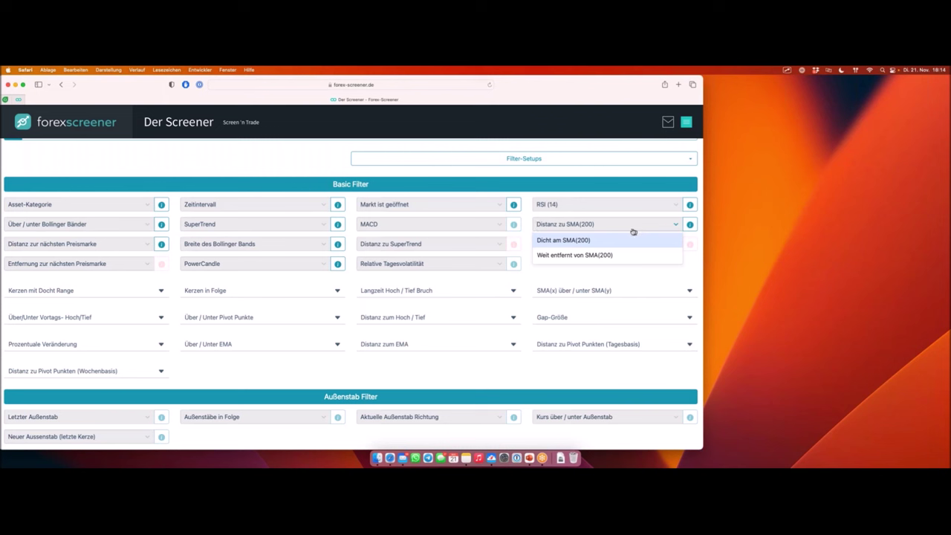
pyautogui.click(615, 239)
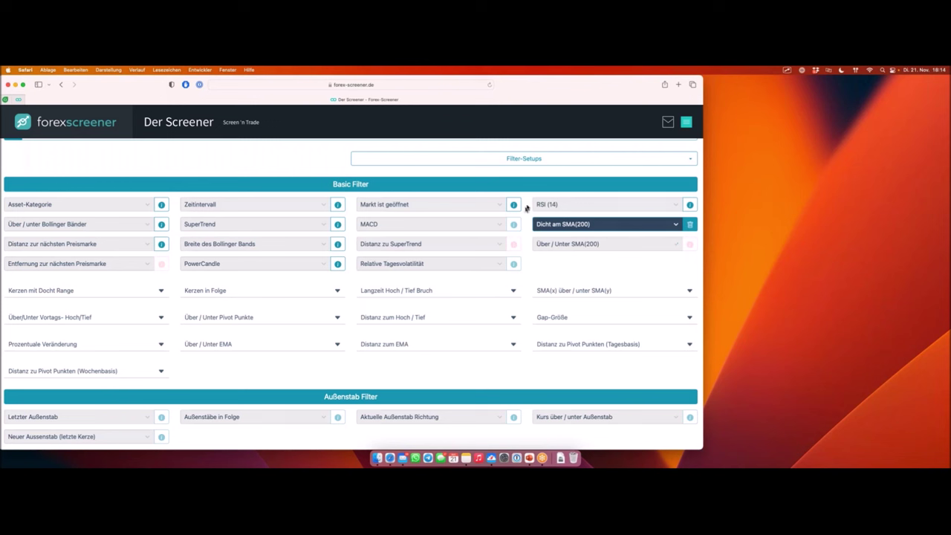
pyautogui.scroll(-1, 526, 208)
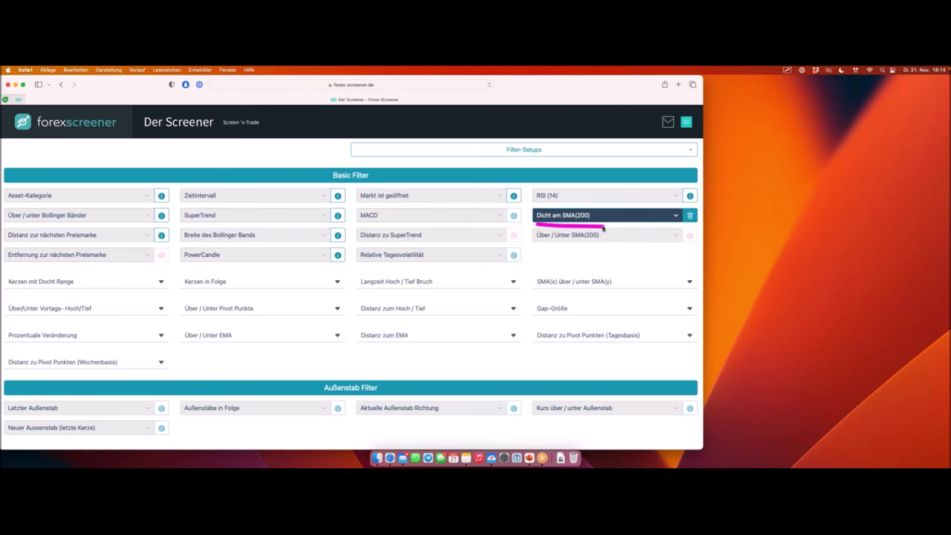
# Limit the Asset-Kategorie filter to Forex (Majors) and Forex (Minors), leaving Zeitintervall unset.
pyautogui.click(55, 196)
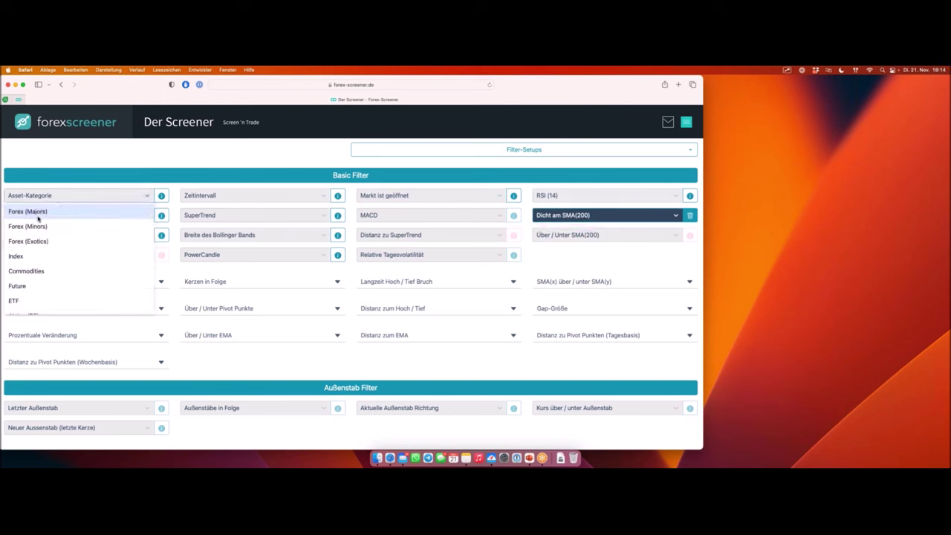
pyautogui.click(45, 212)
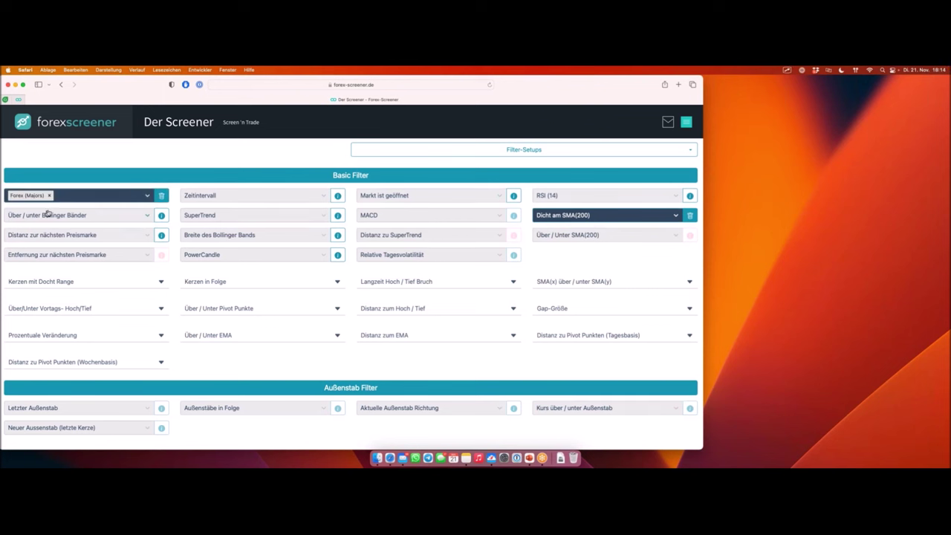
pyautogui.click(71, 198)
pyautogui.click(52, 212)
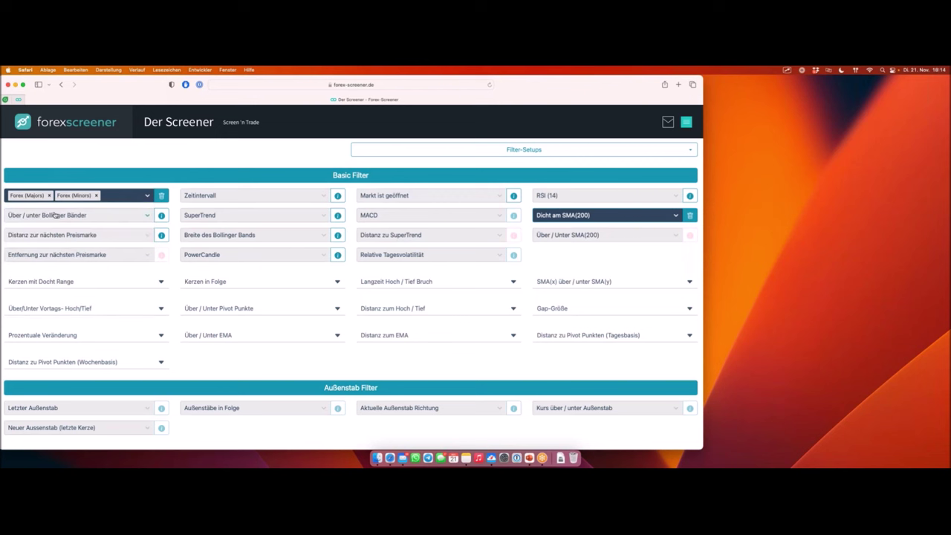
pyautogui.click(252, 196)
pyautogui.click(273, 175)
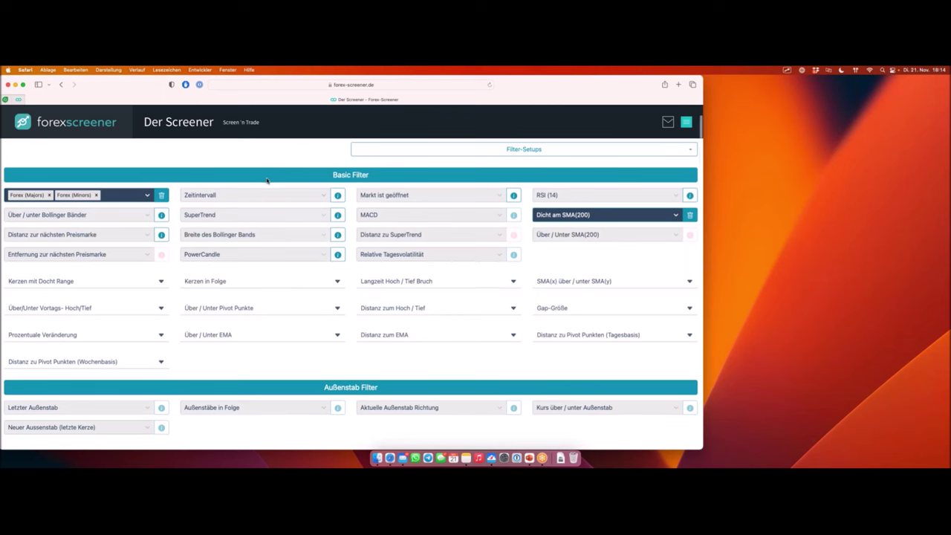
# Look over the forex pairs found close to the SMA(200) and their distance values.
pyautogui.scroll(-10, 270, 178)
pyautogui.scroll(-5, 267, 180)
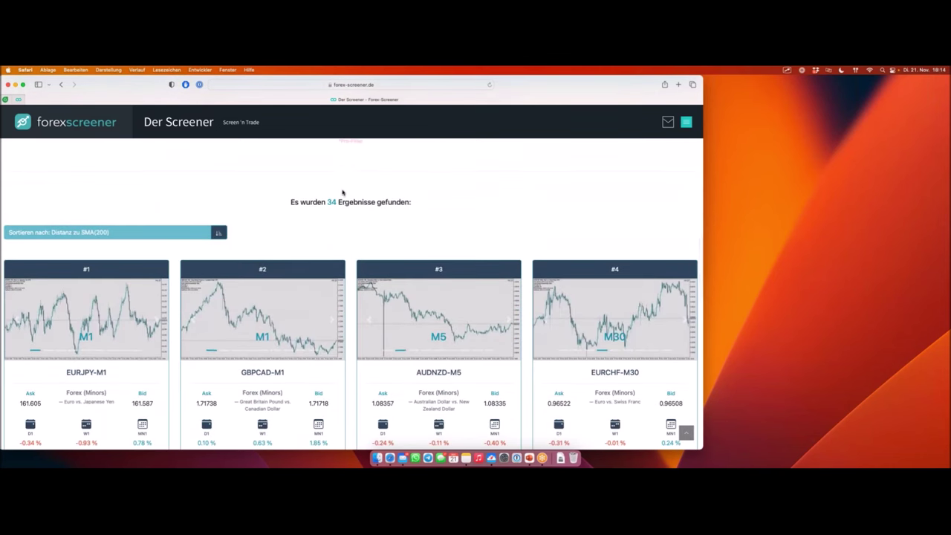
pyautogui.moveTo(324, 211); pyautogui.dragTo(352, 212)
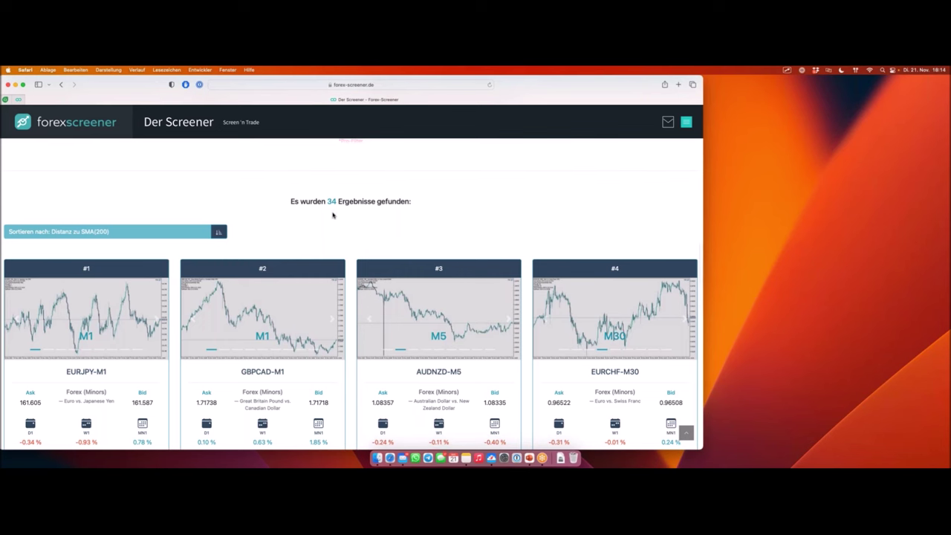
pyautogui.scroll(-3, 333, 215)
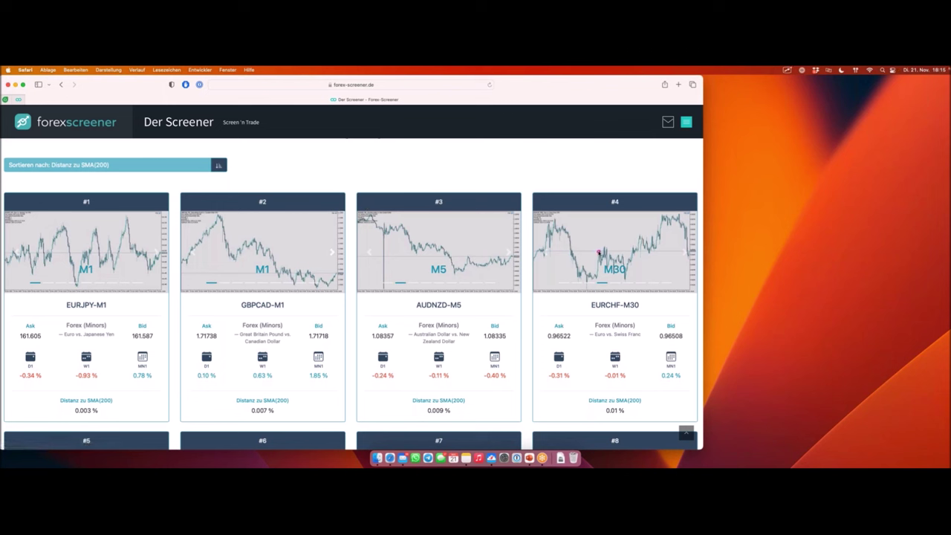
# Examine the EURCHF-M30 result's chart preview around its current price level and compare it with the neighbouring results.
pyautogui.moveTo(652, 254)
pyautogui.mouseDown()
pyautogui.moveTo(637, 254)
pyautogui.moveTo(646, 256)
pyautogui.mouseUp()
pyautogui.moveTo(635, 254)
pyautogui.mouseDown()
pyautogui.moveTo(676, 251)
pyautogui.moveTo(681, 226)
pyautogui.moveTo(689, 254)
pyautogui.mouseUp()
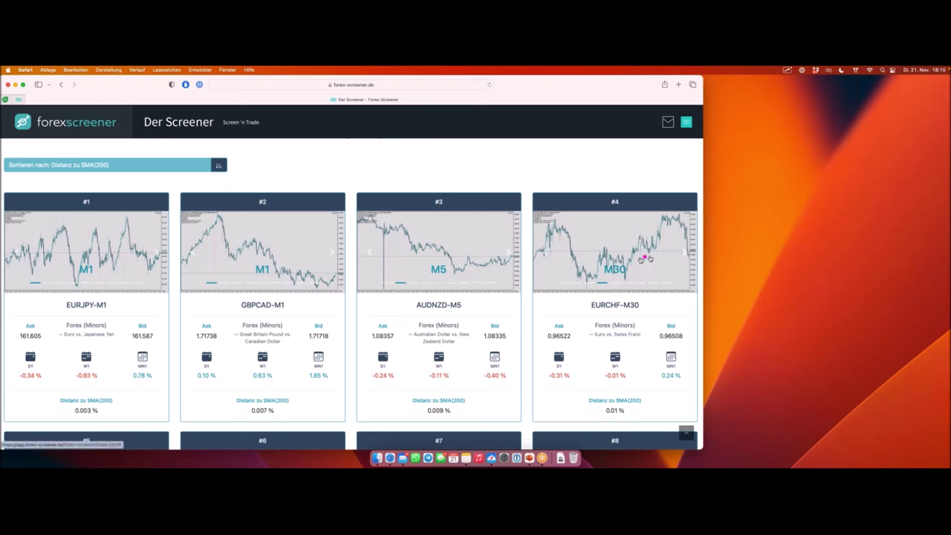
pyautogui.moveTo(641, 253); pyautogui.dragTo(683, 253)
pyautogui.moveTo(621, 252); pyautogui.dragTo(563, 254)
pyautogui.moveTo(688, 251); pyautogui.dragTo(684, 243)
pyautogui.scroll(-1, 615, 342)
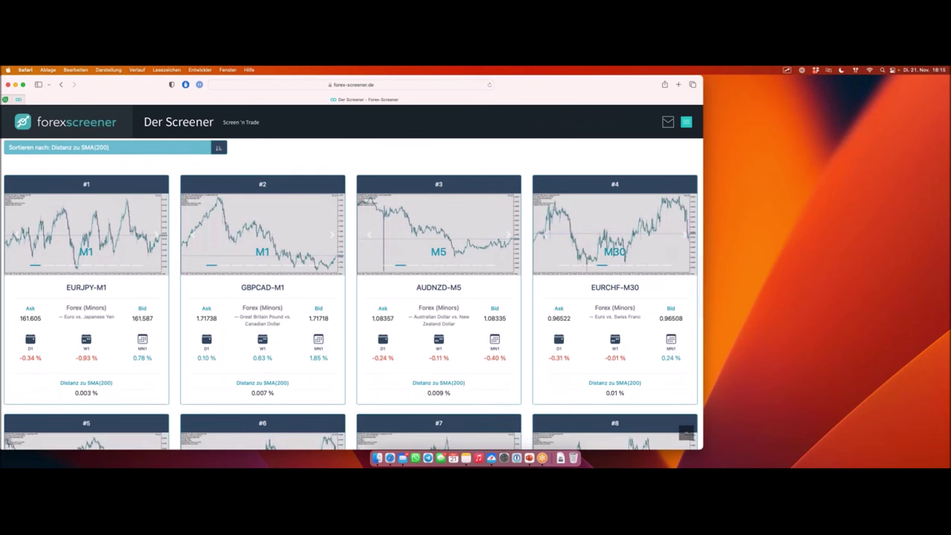
pyautogui.moveTo(639, 278)
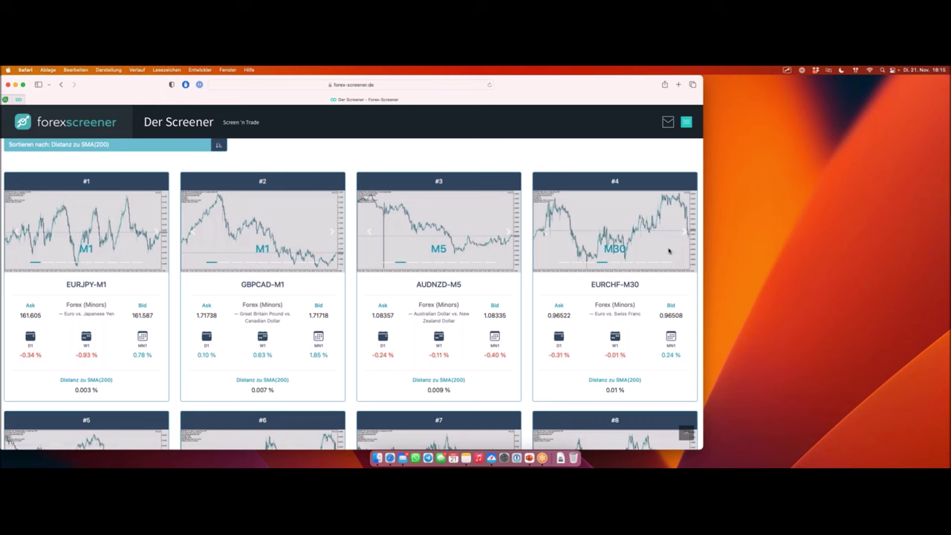
pyautogui.scroll(-1, 668, 251)
pyautogui.scroll(1, 667, 251)
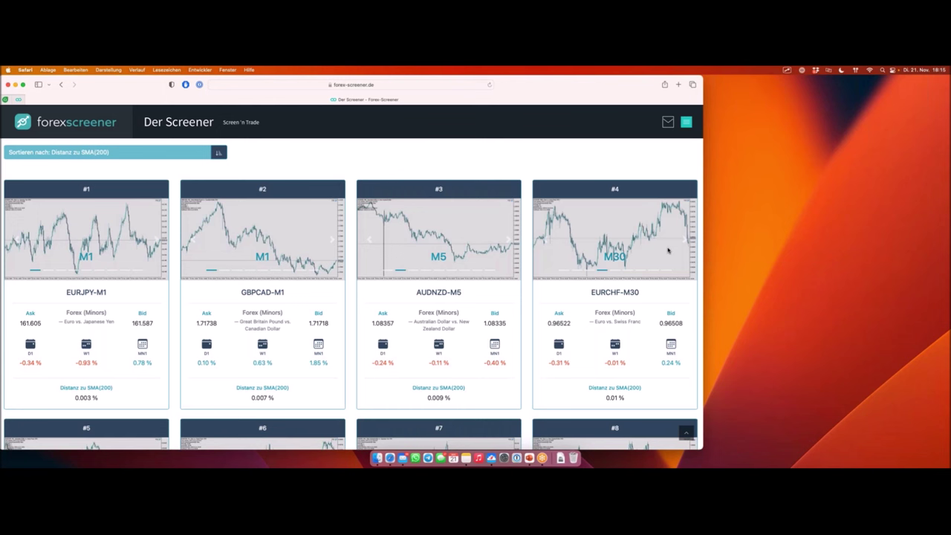
# Mark the current price level on the NZDJPY-M1 result's chart preview and open that result's chart in MetaTrader.
pyautogui.scroll(-1, 494, 172)
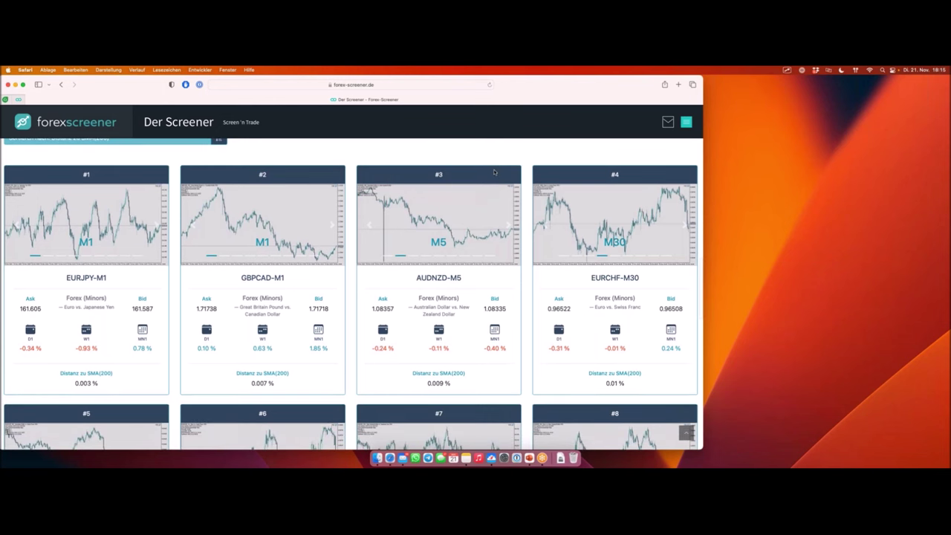
pyautogui.scroll(-5, 494, 172)
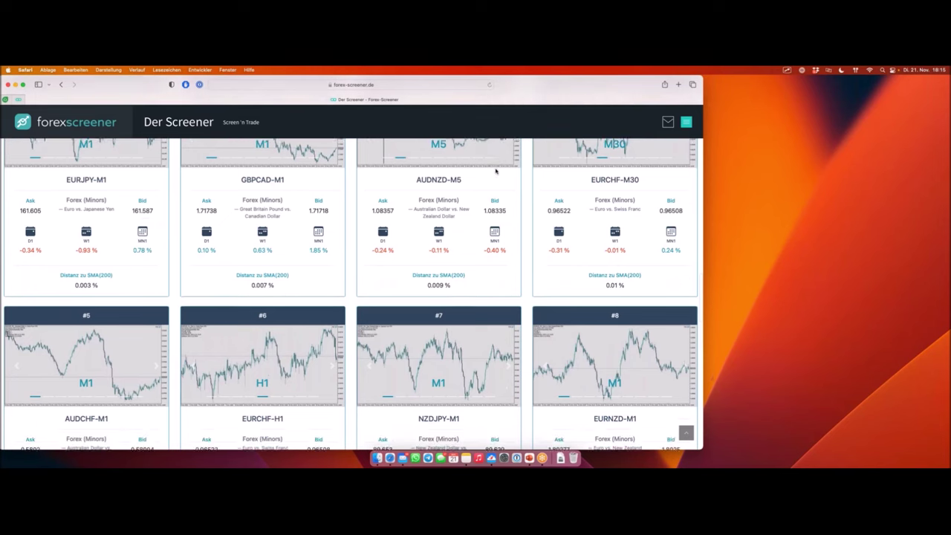
pyautogui.scroll(-3, 495, 171)
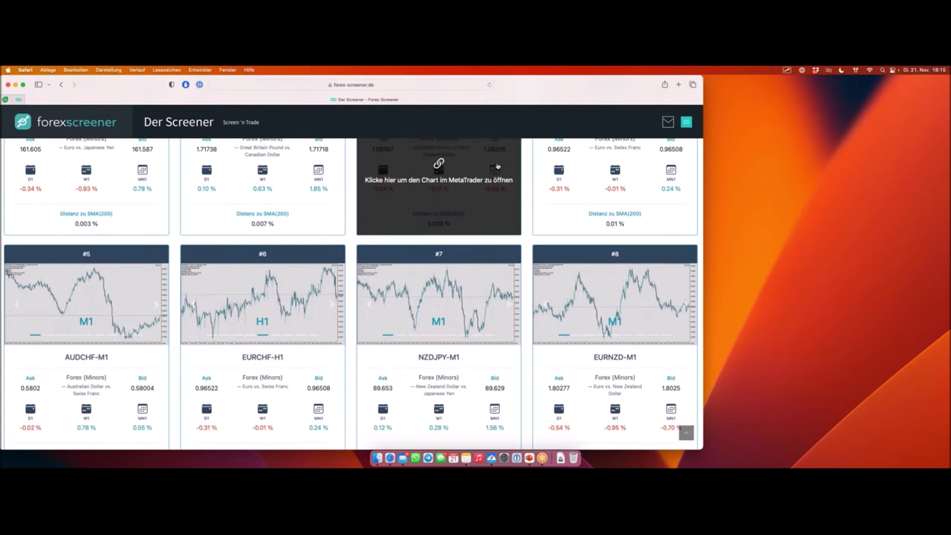
pyautogui.scroll(-1, 497, 166)
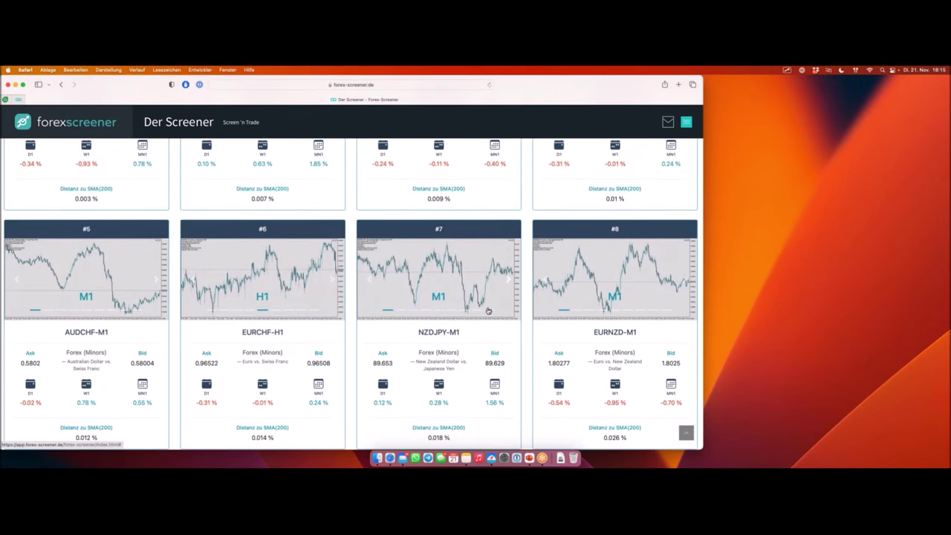
pyautogui.scroll(-1, 492, 318)
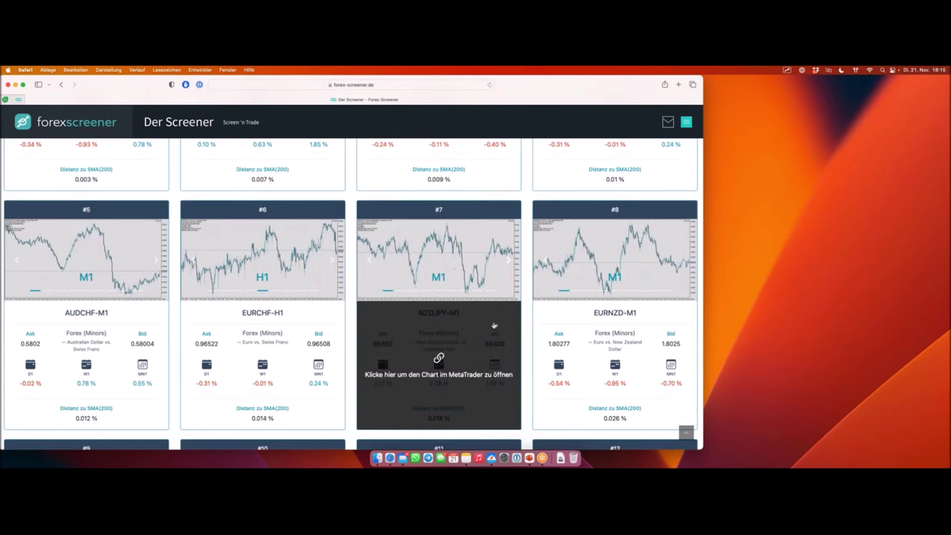
pyautogui.click(484, 324)
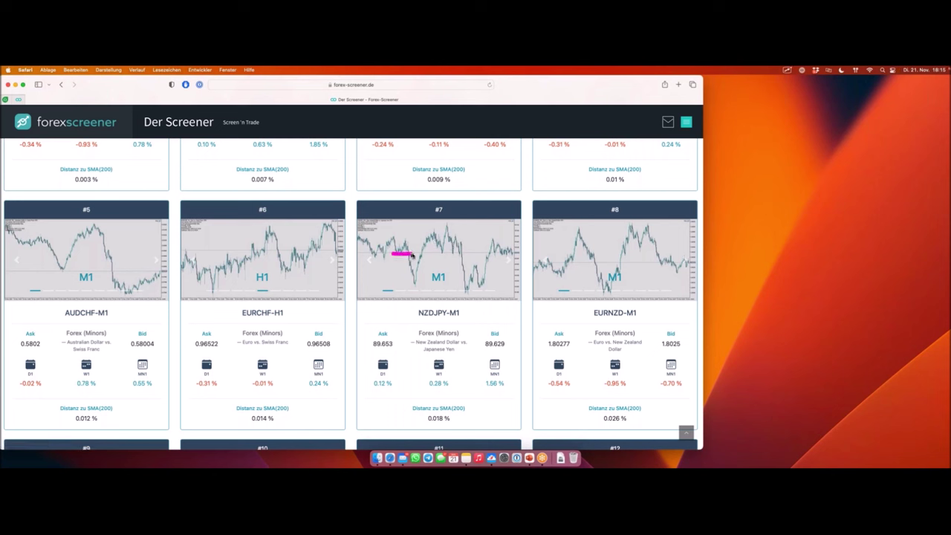
pyautogui.moveTo(411, 255); pyautogui.dragTo(509, 257)
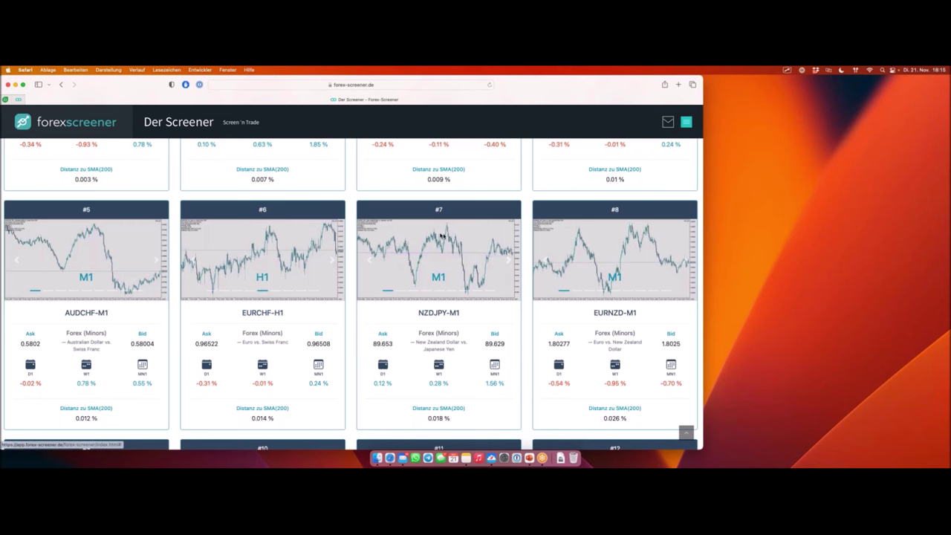
pyautogui.click(470, 314)
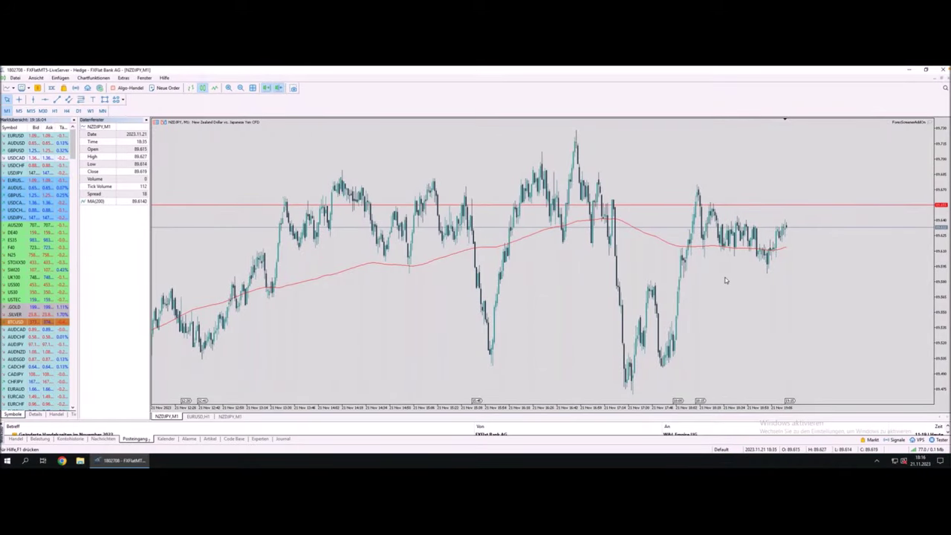
# Mark the places on the NZDJPY M1 chart where earlier price swings meet the 200-period moving average.
pyautogui.moveTo(502, 248)
pyautogui.mouseDown()
pyautogui.moveTo(597, 220)
pyautogui.moveTo(636, 224)
pyautogui.moveTo(683, 247)
pyautogui.mouseUp()
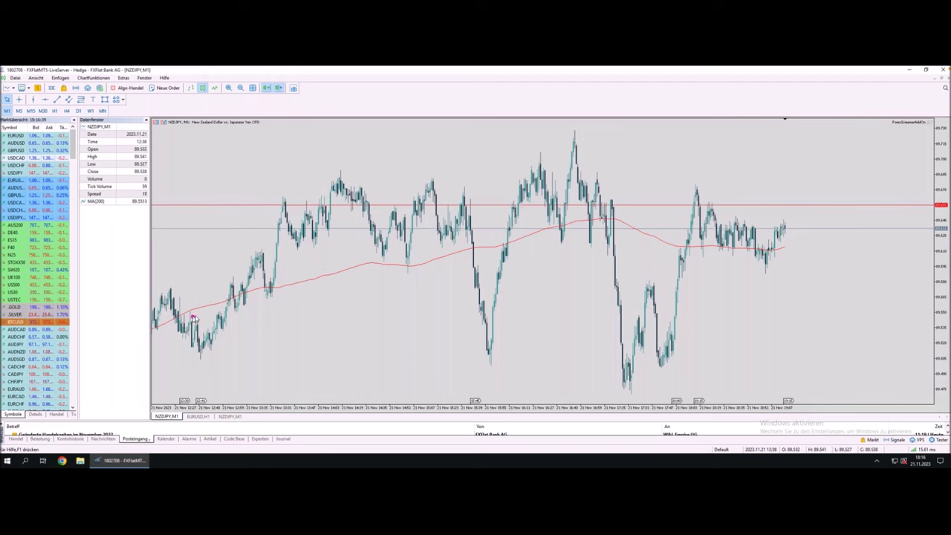
pyautogui.moveTo(257, 290); pyautogui.dragTo(286, 287)
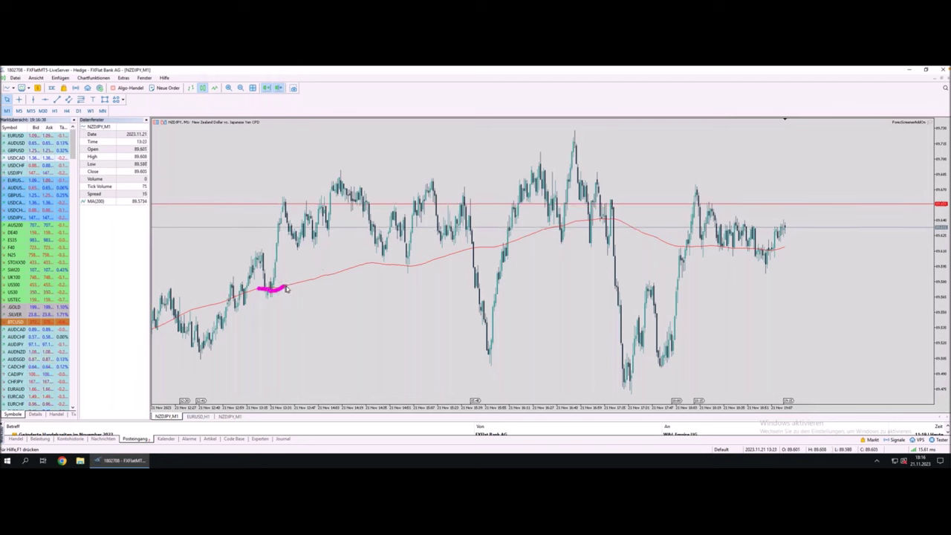
pyautogui.moveTo(395, 266); pyautogui.dragTo(417, 269)
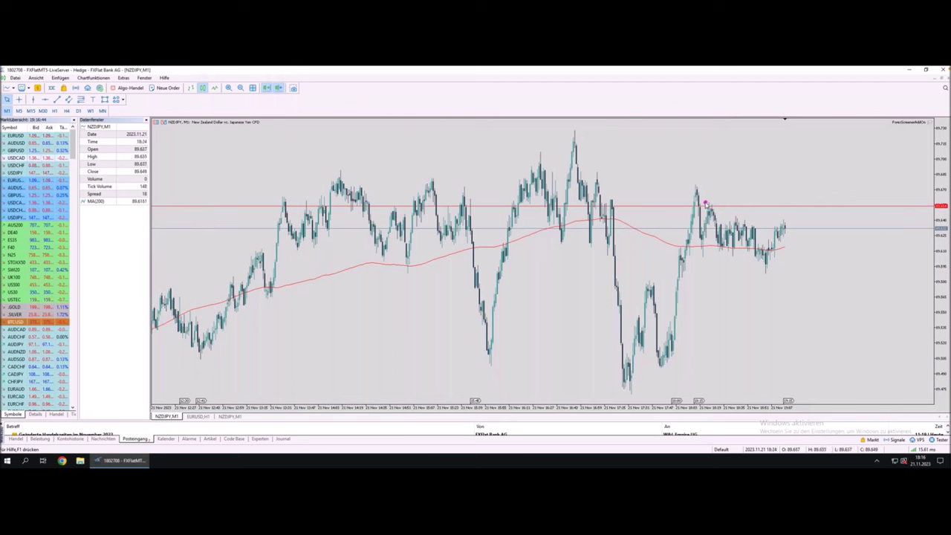
# Outline the upper and lower bounds of the latest NZDJPY pullback and trace the rally leading to its peak.
pyautogui.moveTo(696, 186)
pyautogui.mouseDown()
pyautogui.moveTo(791, 188)
pyautogui.moveTo(799, 254)
pyautogui.moveTo(799, 269)
pyautogui.moveTo(787, 273)
pyautogui.moveTo(712, 270)
pyautogui.mouseUp()
pyautogui.moveTo(696, 189); pyautogui.dragTo(795, 227)
pyautogui.moveTo(688, 241); pyautogui.dragTo(769, 272)
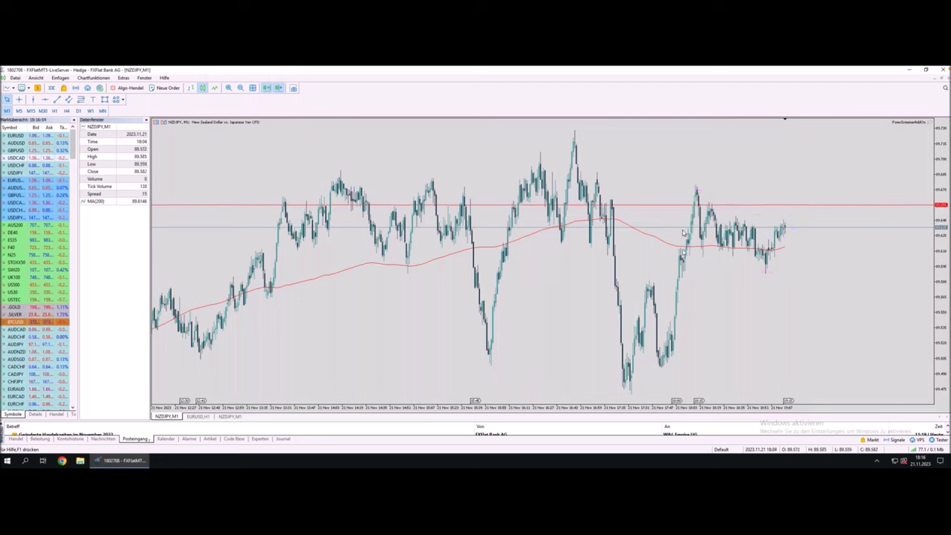
pyautogui.moveTo(696, 193); pyautogui.dragTo(673, 354)
pyautogui.moveTo(700, 195)
pyautogui.mouseDown()
pyautogui.moveTo(781, 236)
pyautogui.moveTo(773, 270)
pyautogui.moveTo(683, 248)
pyautogui.mouseUp()
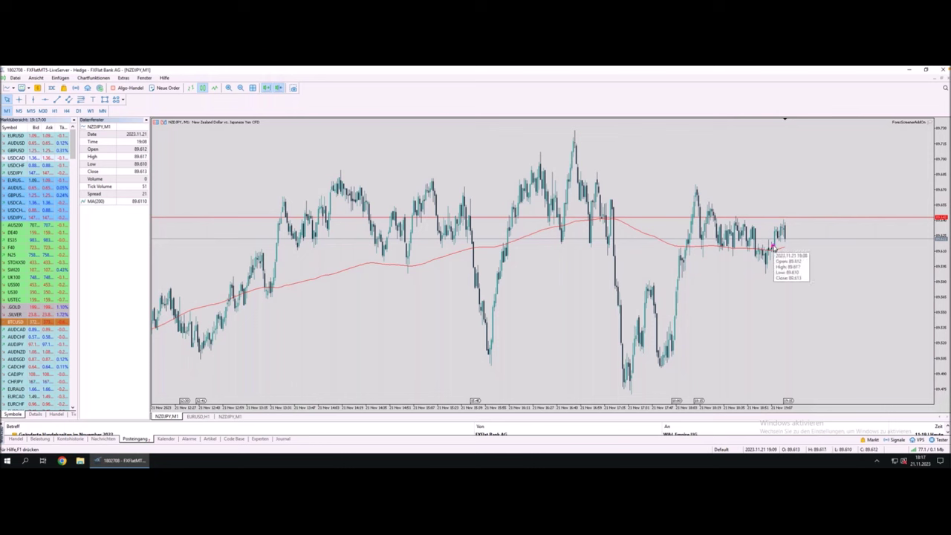
# Trace the falling highs since the recent peak and mark the rebound from the 200-period moving average at the latest candles.
pyautogui.moveTo(770, 248); pyautogui.dragTo(782, 231)
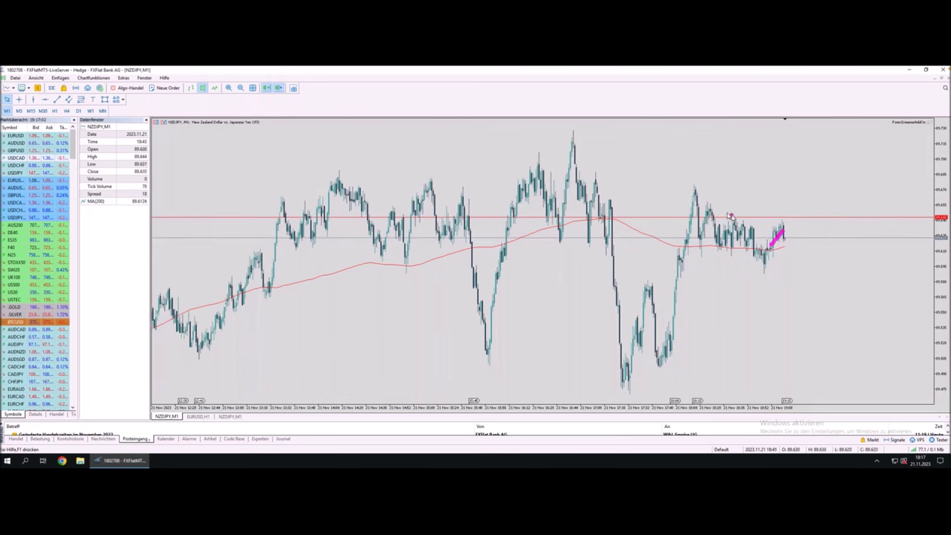
pyautogui.moveTo(696, 187); pyautogui.dragTo(781, 226)
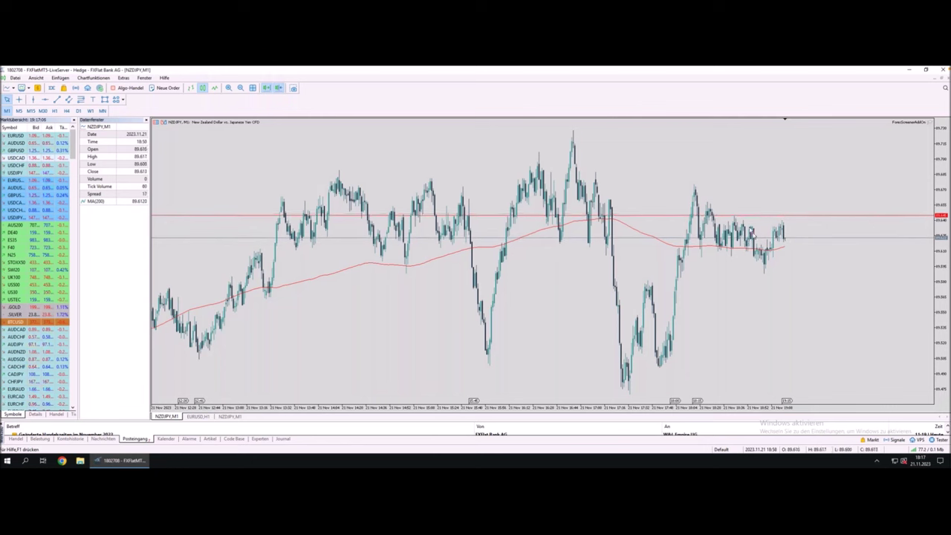
pyautogui.click(762, 237)
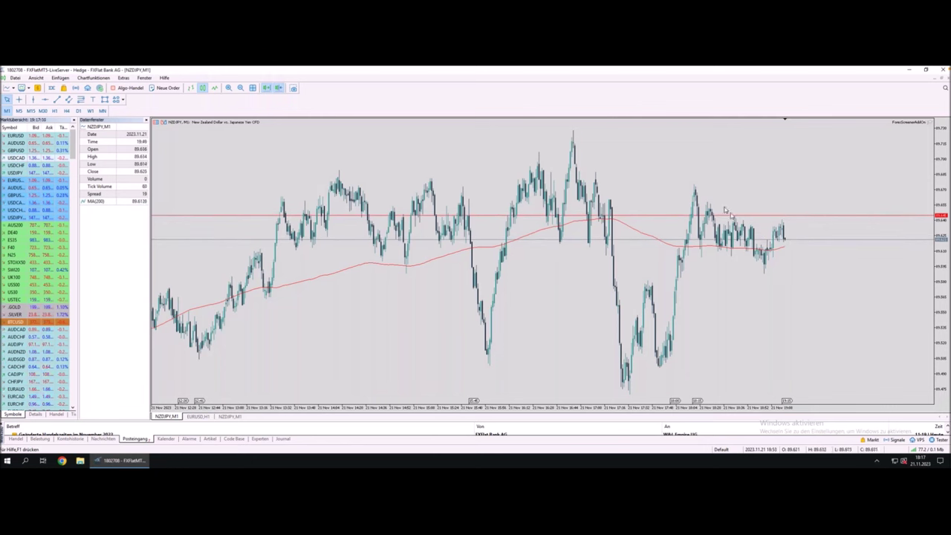
pyautogui.moveTo(697, 186)
pyautogui.mouseDown()
pyautogui.moveTo(791, 217)
pyautogui.moveTo(780, 252)
pyautogui.mouseUp()
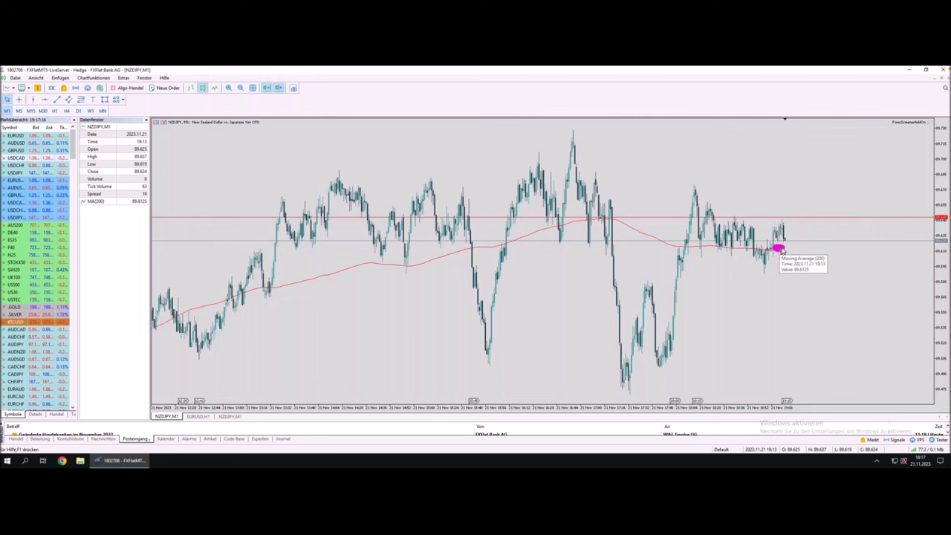
pyautogui.moveTo(778, 249)
pyautogui.mouseDown()
pyautogui.moveTo(812, 186)
pyautogui.moveTo(811, 208)
pyautogui.mouseUp()
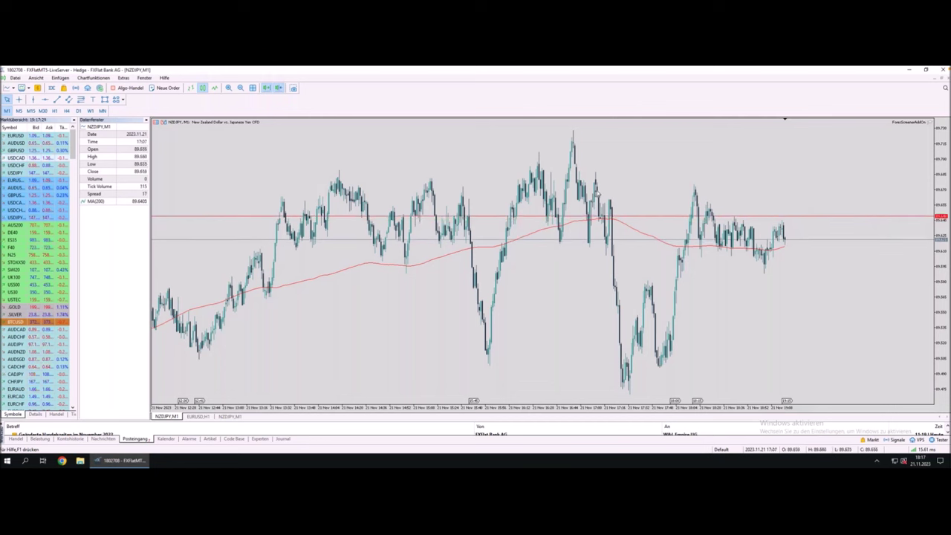
# View NZDJPY on the M15 and H1 timeframes, marking the H1 low before the steep rise and the decline from the peak.
pyautogui.click(30, 110)
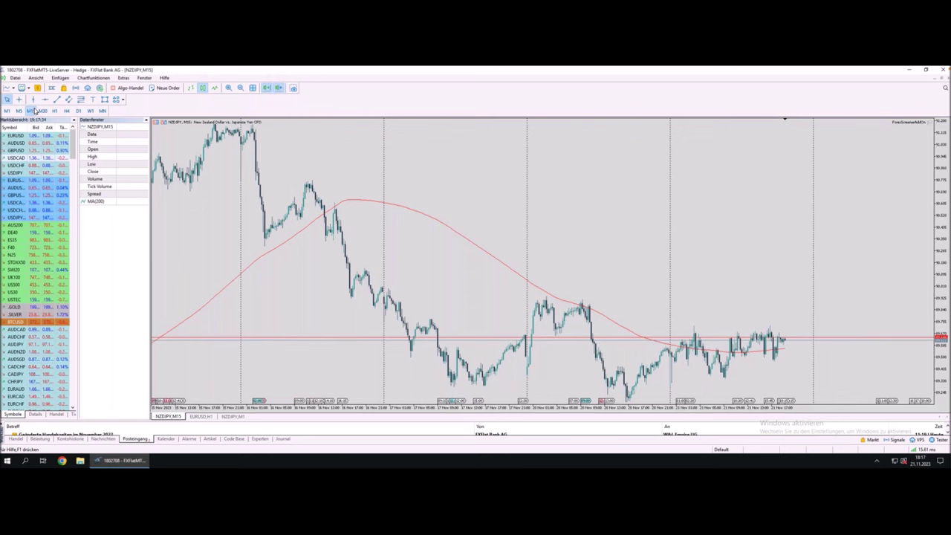
pyautogui.click(54, 111)
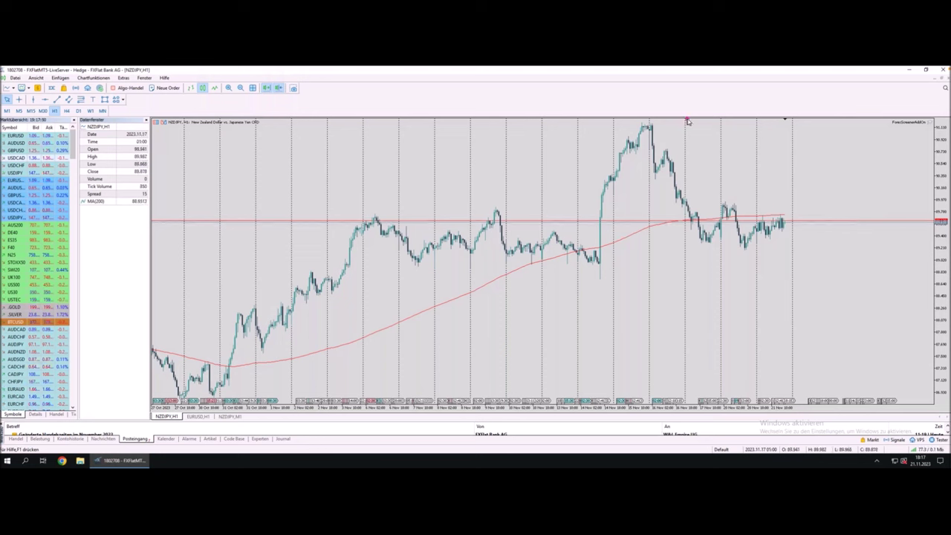
pyautogui.moveTo(658, 127)
pyautogui.moveTo(592, 280); pyautogui.dragTo(607, 280)
pyautogui.moveTo(651, 130)
pyautogui.mouseDown()
pyautogui.moveTo(656, 178)
pyautogui.moveTo(664, 159)
pyautogui.moveTo(703, 237)
pyautogui.moveTo(721, 201)
pyautogui.moveTo(744, 242)
pyautogui.moveTo(778, 221)
pyautogui.mouseUp()
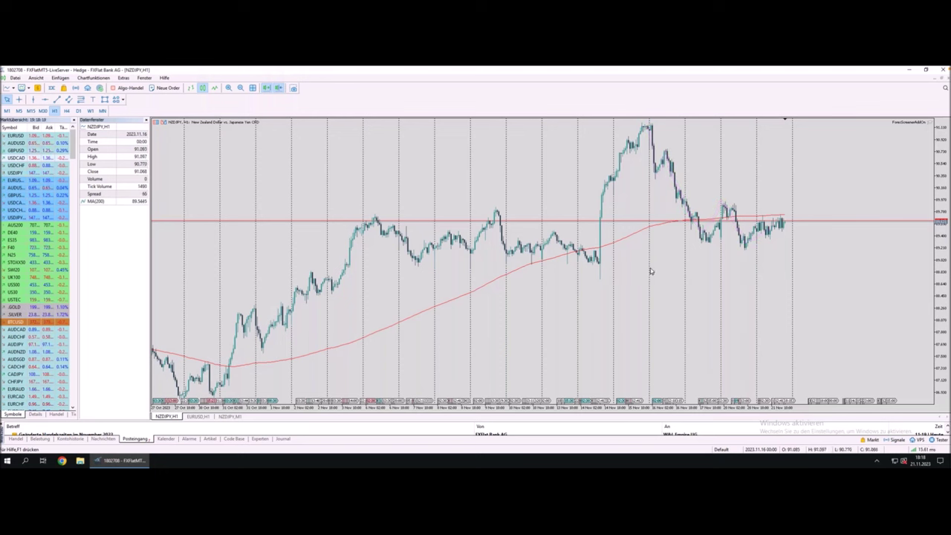
pyautogui.moveTo(594, 279); pyautogui.dragTo(793, 277)
pyautogui.moveTo(758, 238)
pyautogui.mouseDown()
pyautogui.moveTo(788, 323)
pyautogui.moveTo(800, 266)
pyautogui.moveTo(847, 357)
pyautogui.mouseUp()
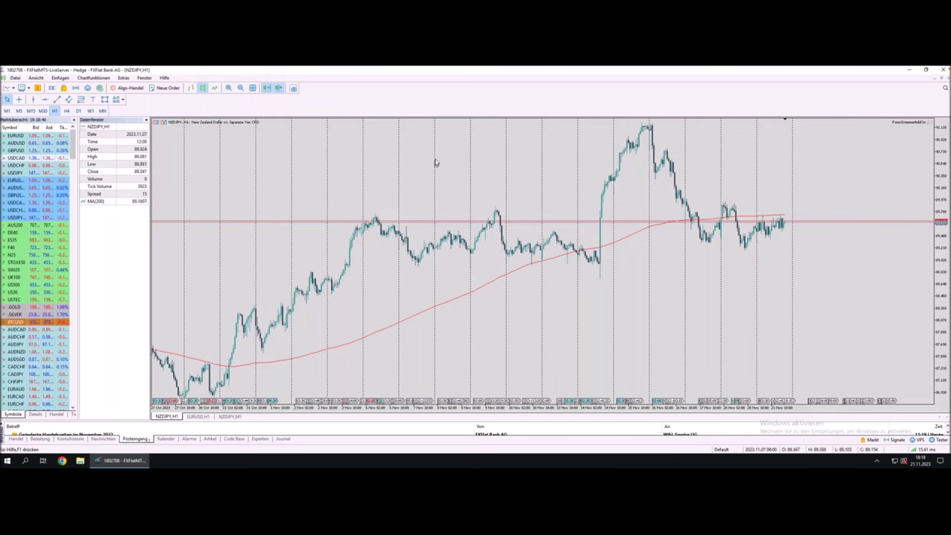
# Switch the NZDJPY chart back to M15 and mark the recent price swings around the 200-period moving average.
pyautogui.click(32, 111)
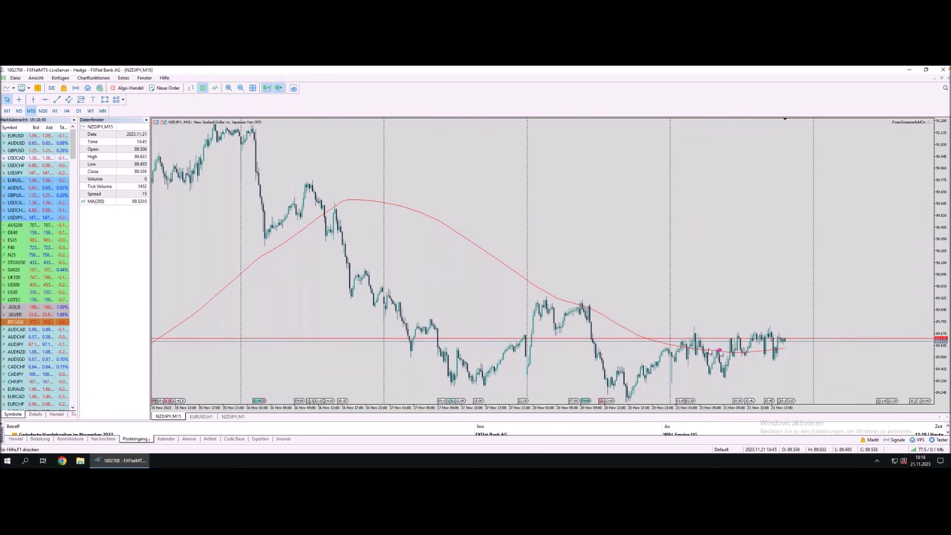
pyautogui.moveTo(693, 331)
pyautogui.mouseDown()
pyautogui.moveTo(714, 371)
pyautogui.moveTo(733, 337)
pyautogui.moveTo(743, 354)
pyautogui.moveTo(766, 331)
pyautogui.moveTo(779, 361)
pyautogui.mouseUp()
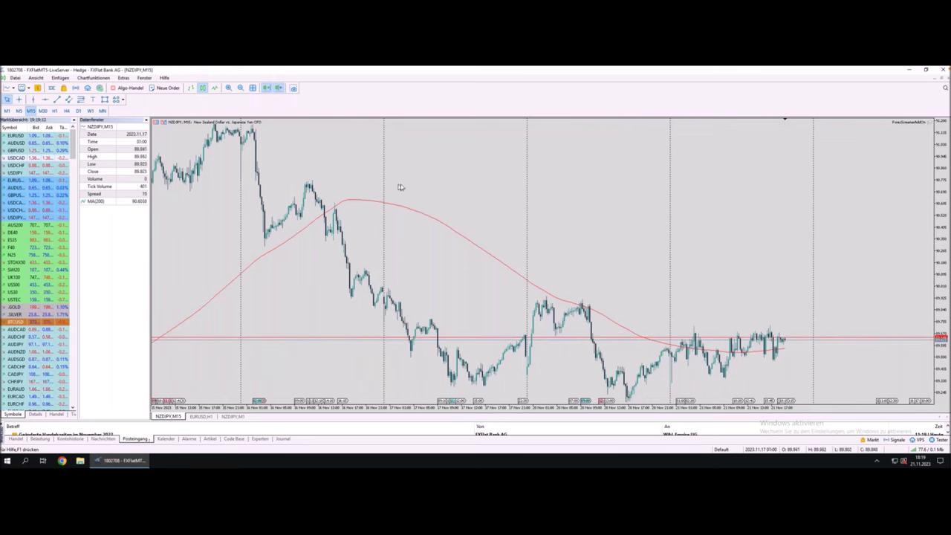
pyautogui.press('Right')
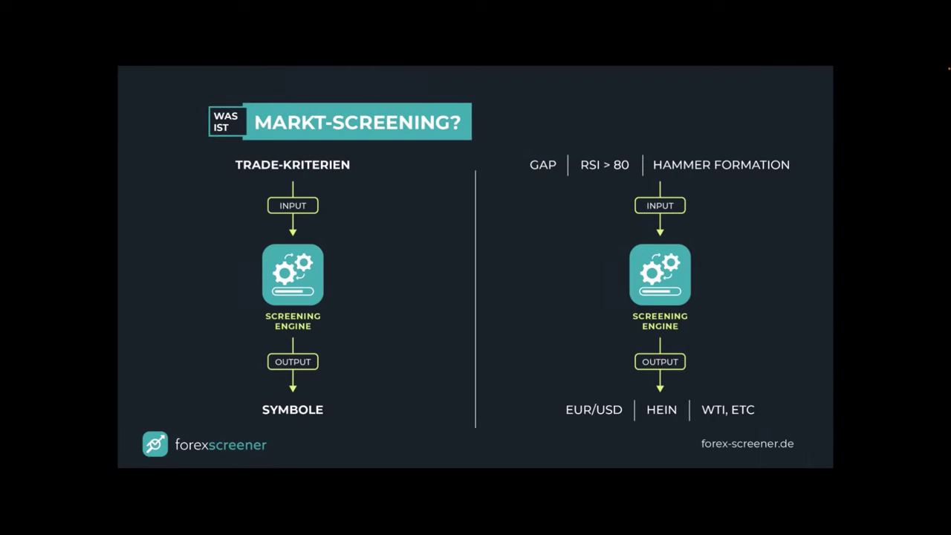
pyautogui.press('Right')
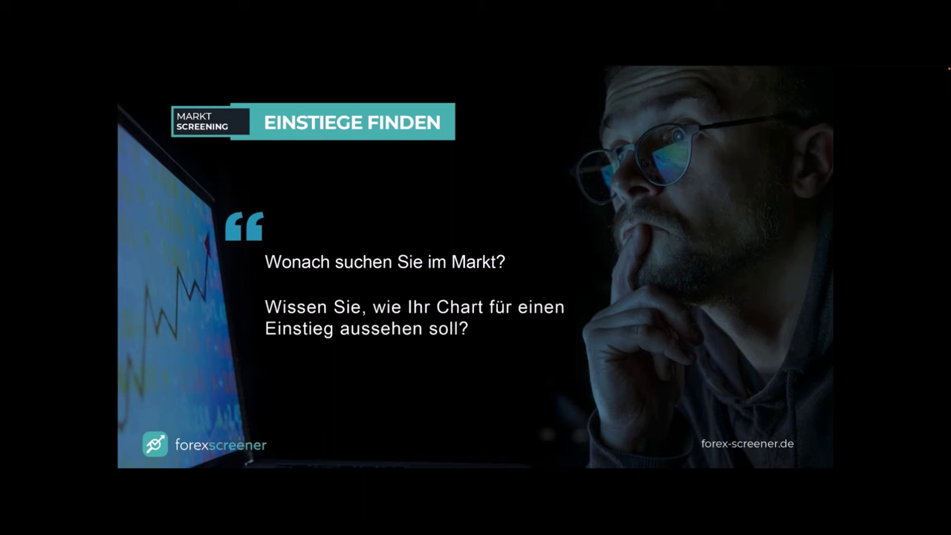
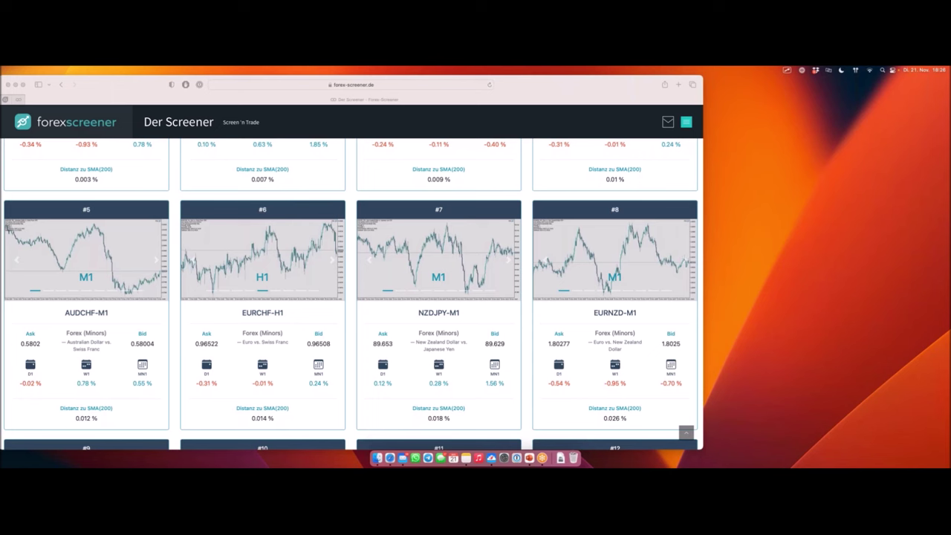
# Clear the Distanz zu SMA(200) and Asset-Kategorie filters in the Basic Filter section.
pyautogui.scroll(2, 304, 214)
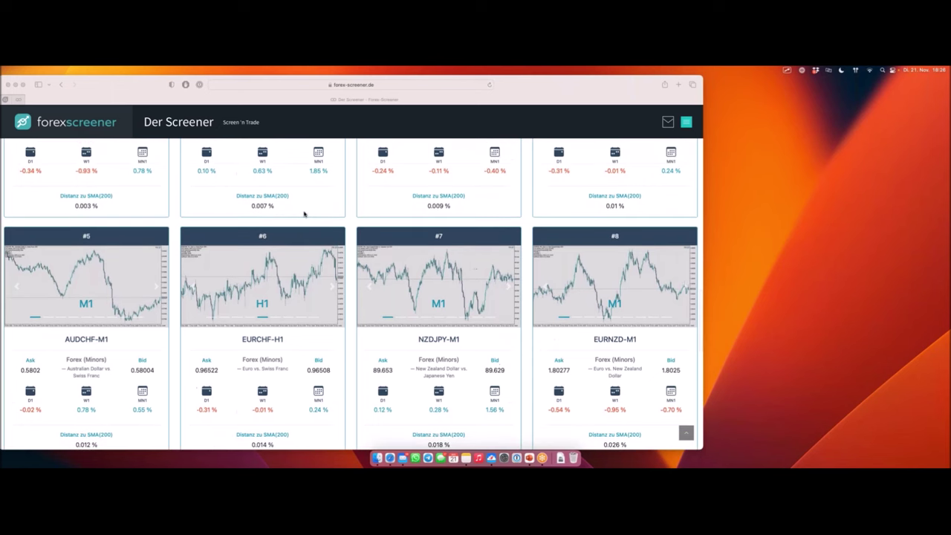
pyautogui.scroll(15, 303, 214)
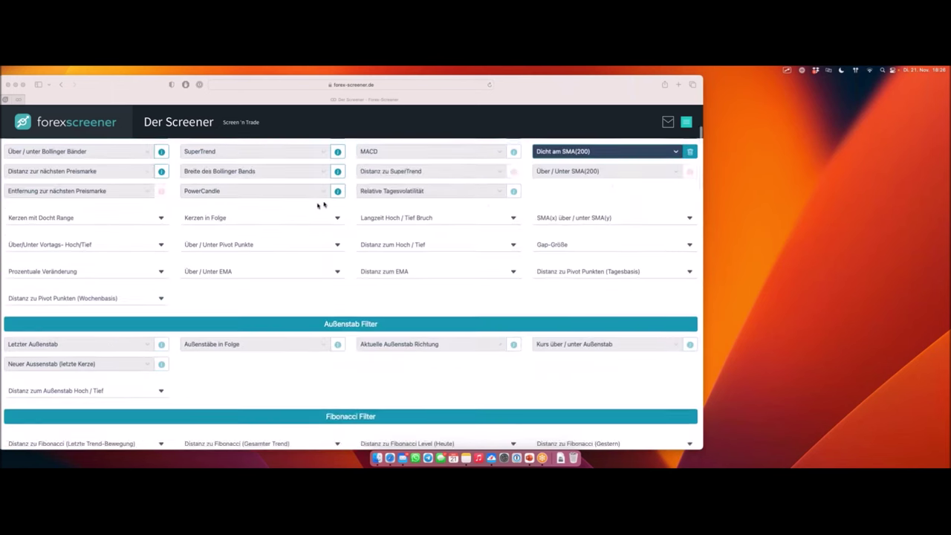
pyautogui.click(317, 205)
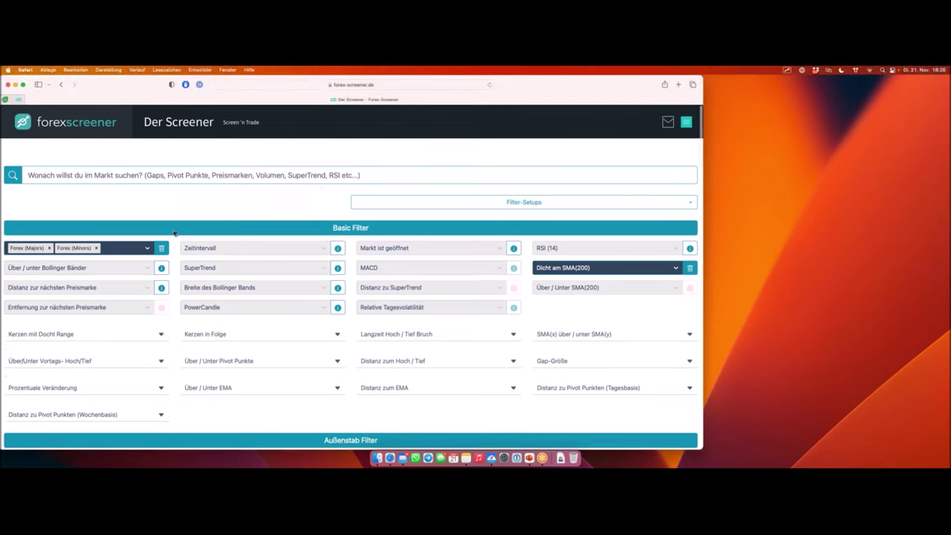
pyautogui.click(689, 267)
pyautogui.scroll(-5, 496, 240)
pyautogui.scroll(4, 495, 240)
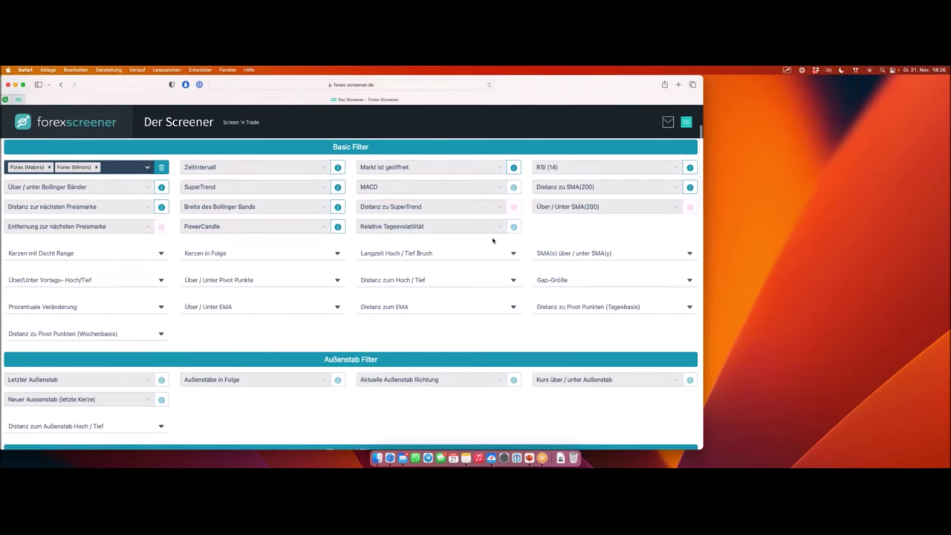
pyautogui.click(161, 193)
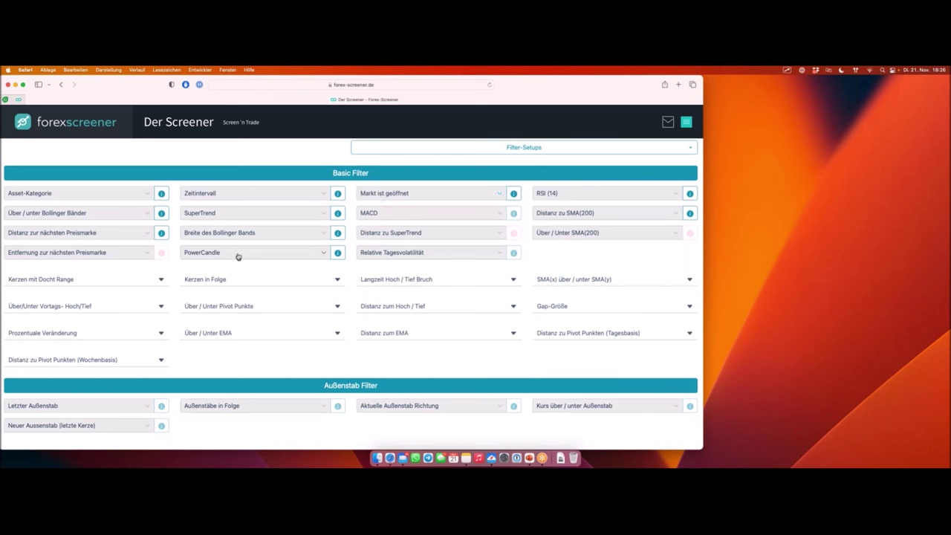
# Search the screener's filters for "preis".
pyautogui.scroll(3, 240, 223)
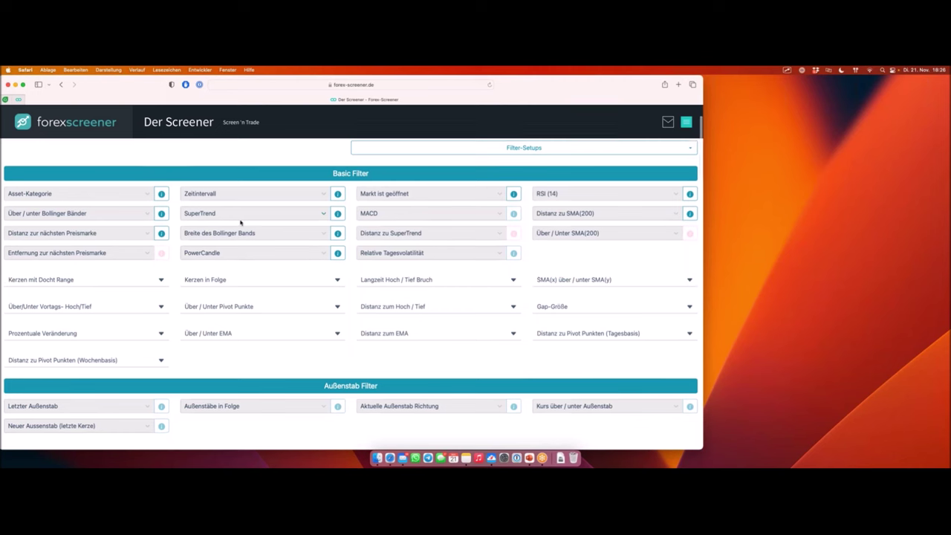
pyautogui.click(175, 174)
pyautogui.write('preis')
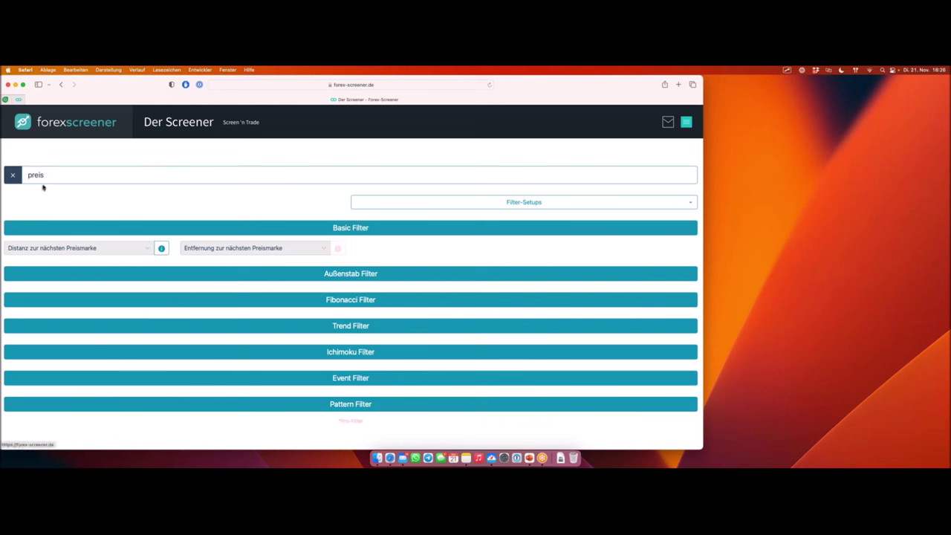
pyautogui.moveTo(53, 176); pyautogui.dragTo(27, 175)
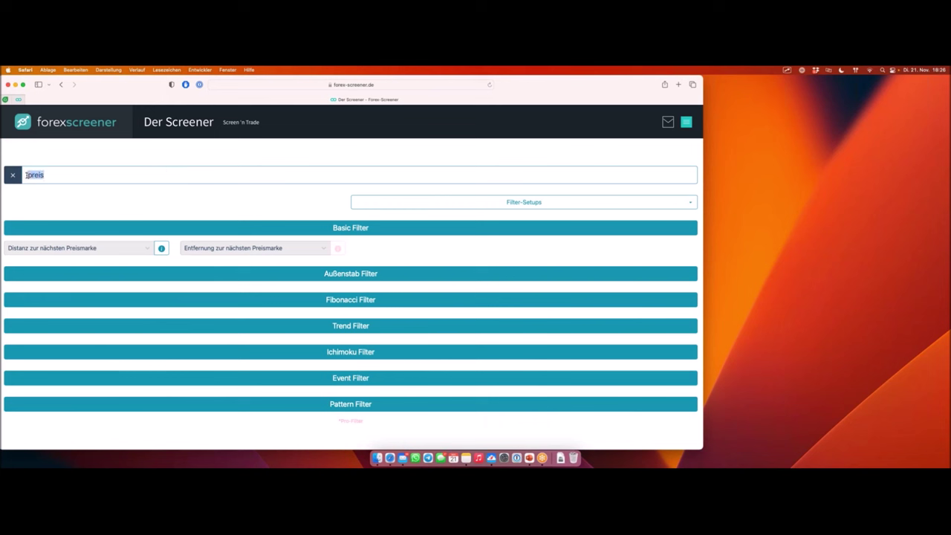
pyautogui.click(43, 175)
# Set the Distanz zur nächsten Preismarke filter to Distanz < 0.1% and check the matching results.
pyautogui.click(108, 251)
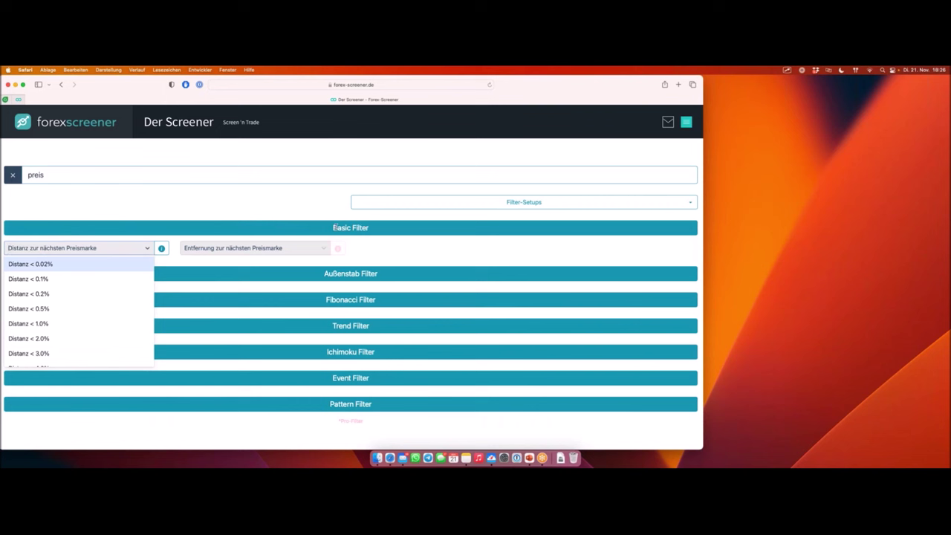
pyautogui.tripleClick(133, 222)
pyautogui.click(112, 250)
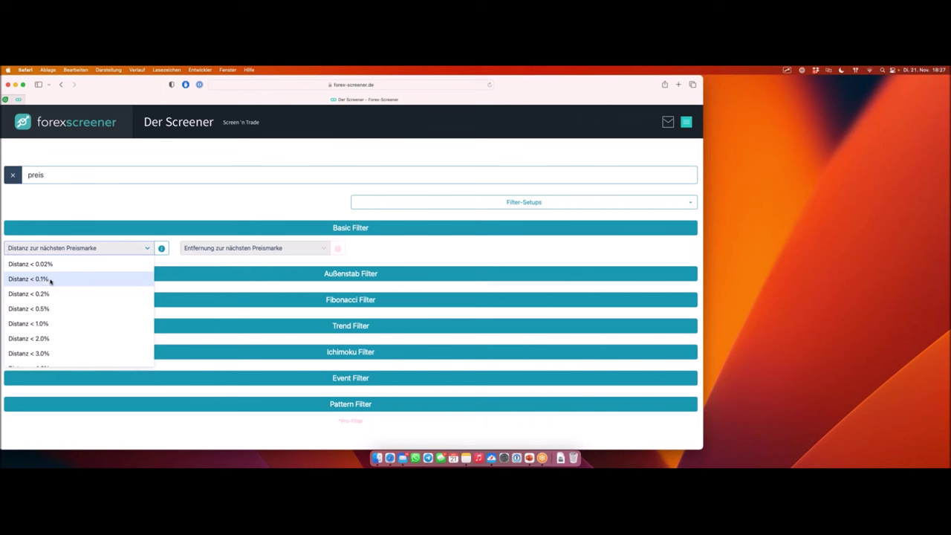
pyautogui.click(49, 279)
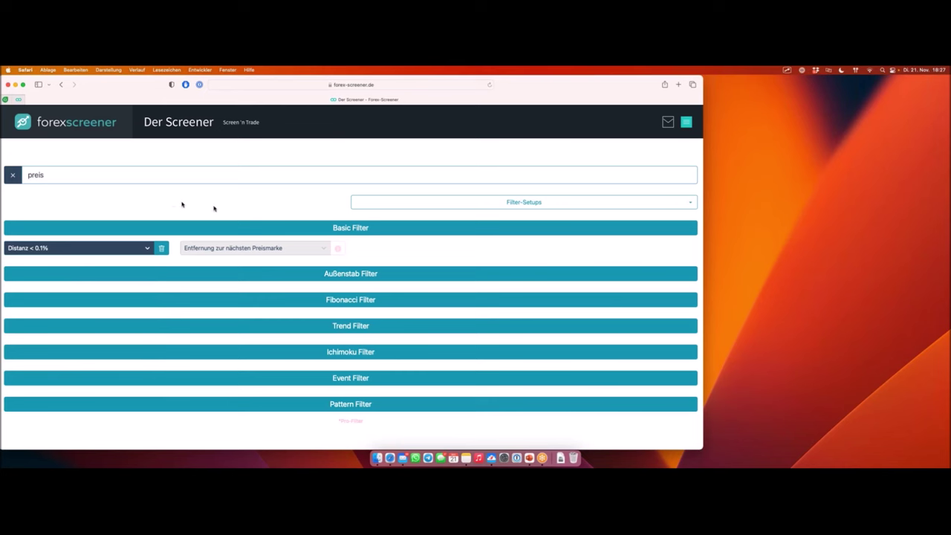
pyautogui.scroll(-5, 290, 219)
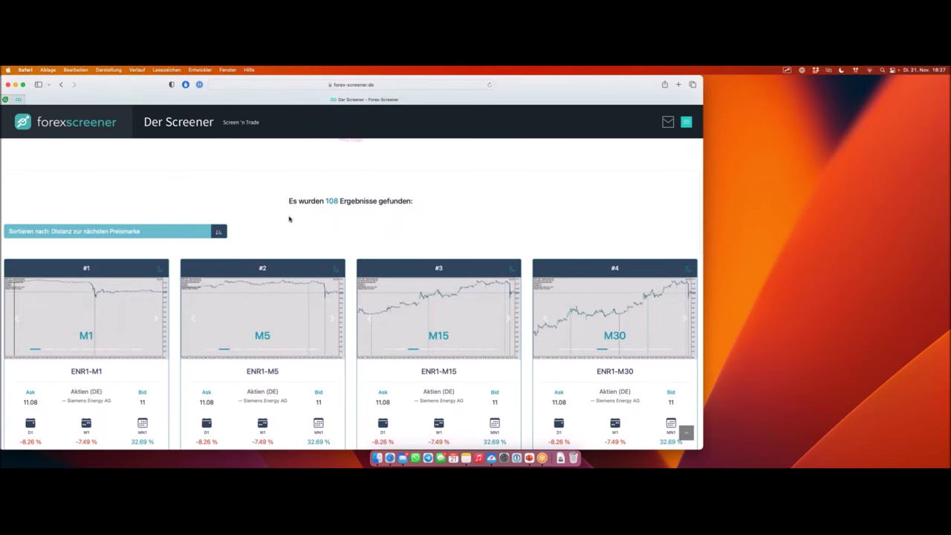
pyautogui.scroll(5, 290, 218)
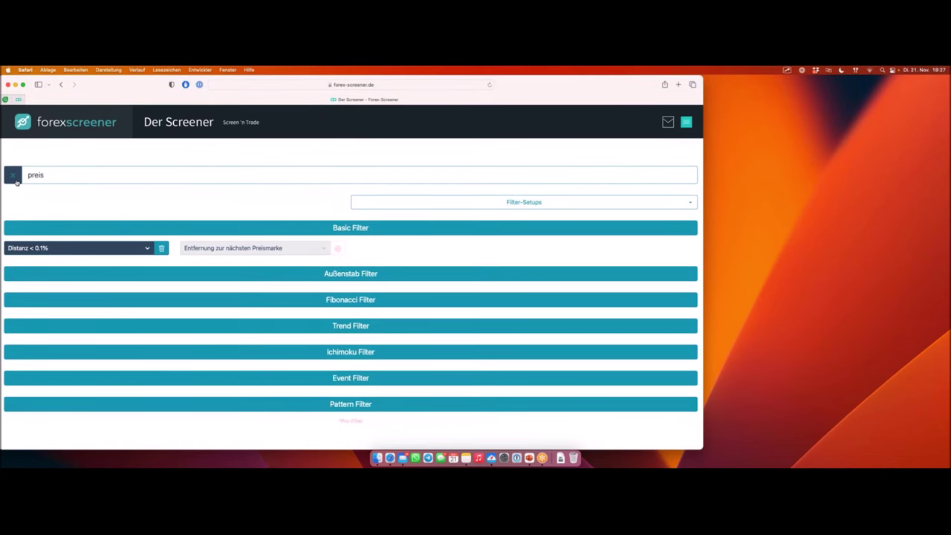
# Clear the filter search and set the Zeitintervall filter to H1.
pyautogui.click(15, 178)
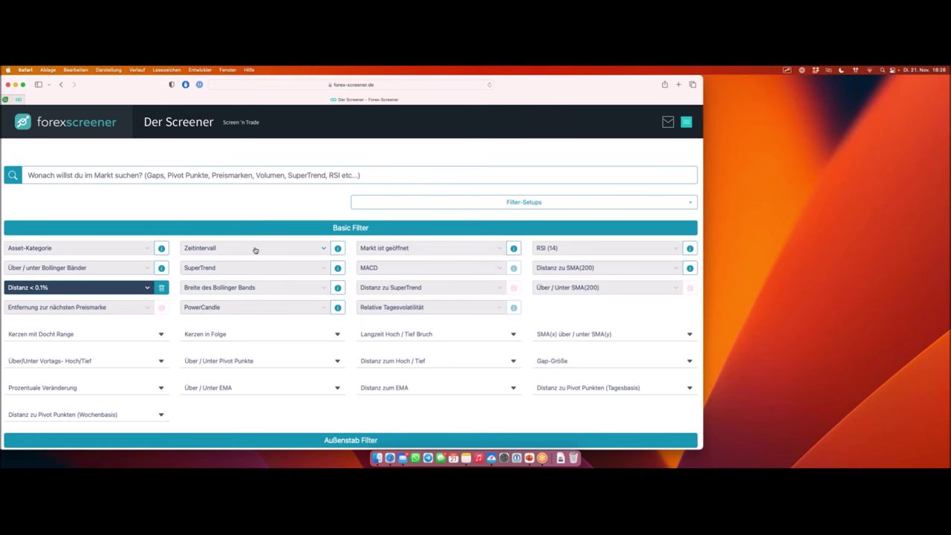
pyautogui.click(255, 253)
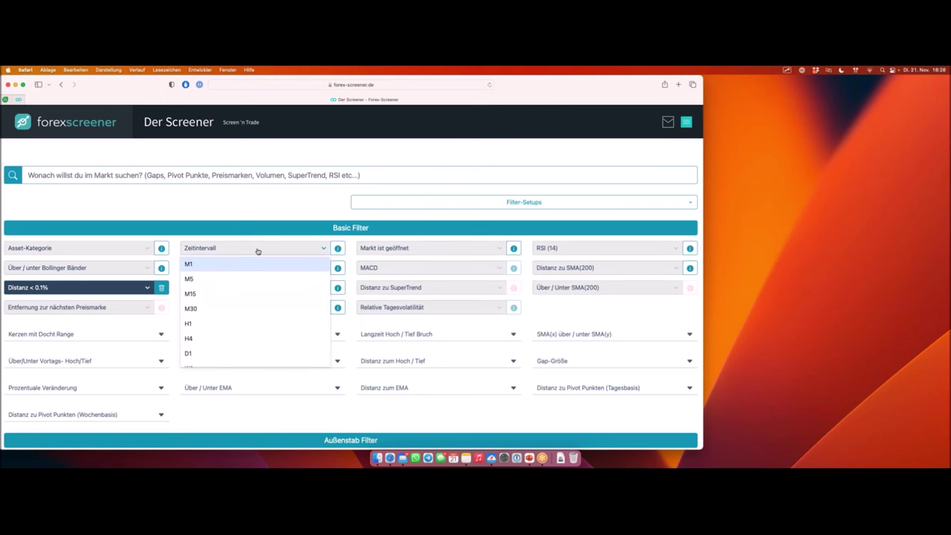
pyautogui.click(207, 324)
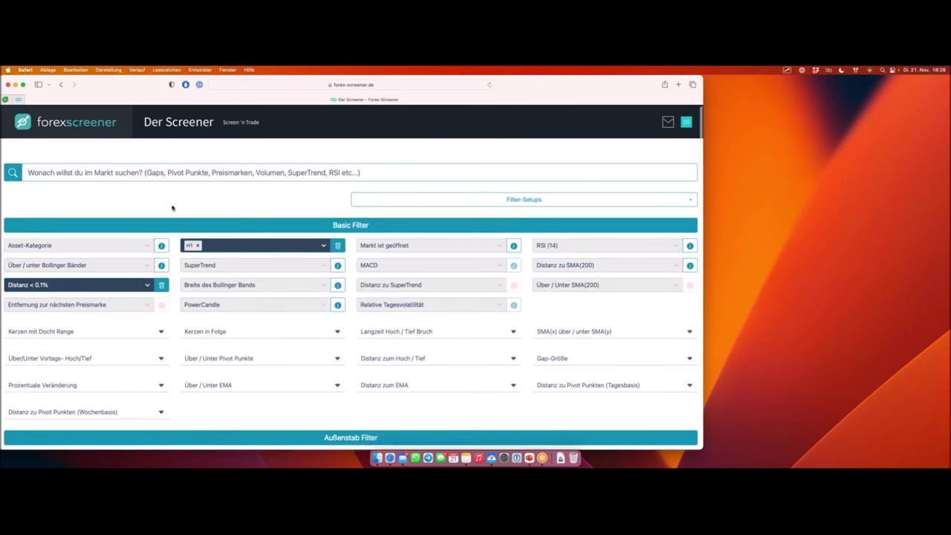
# Set the Asset-Kategorie filter to Forex (Majors) and Forex (Minors).
pyautogui.scroll(-1, 172, 210)
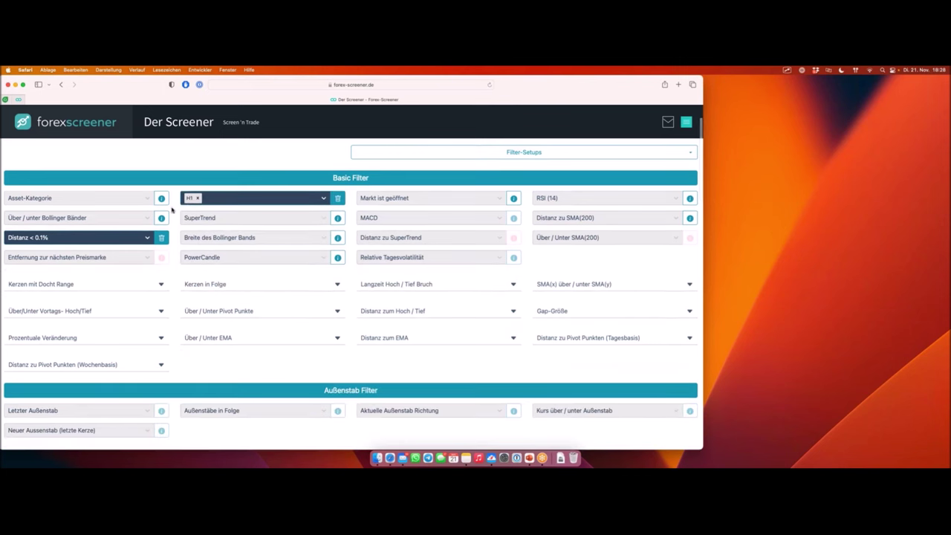
pyautogui.click(86, 198)
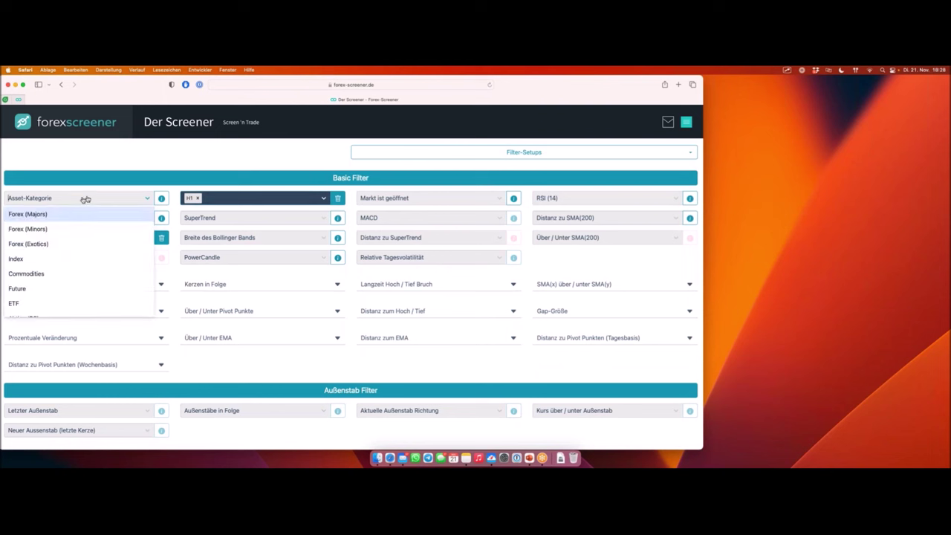
pyautogui.click(55, 214)
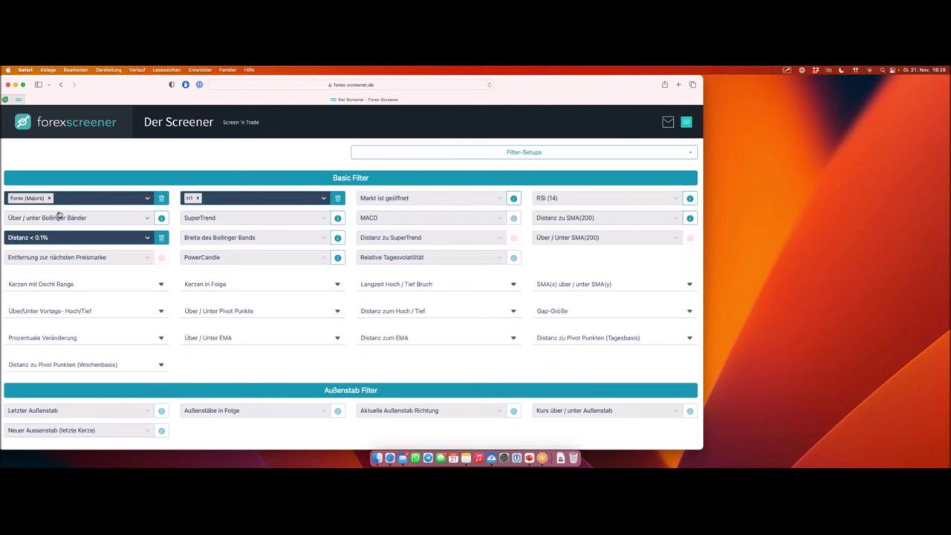
pyautogui.click(80, 198)
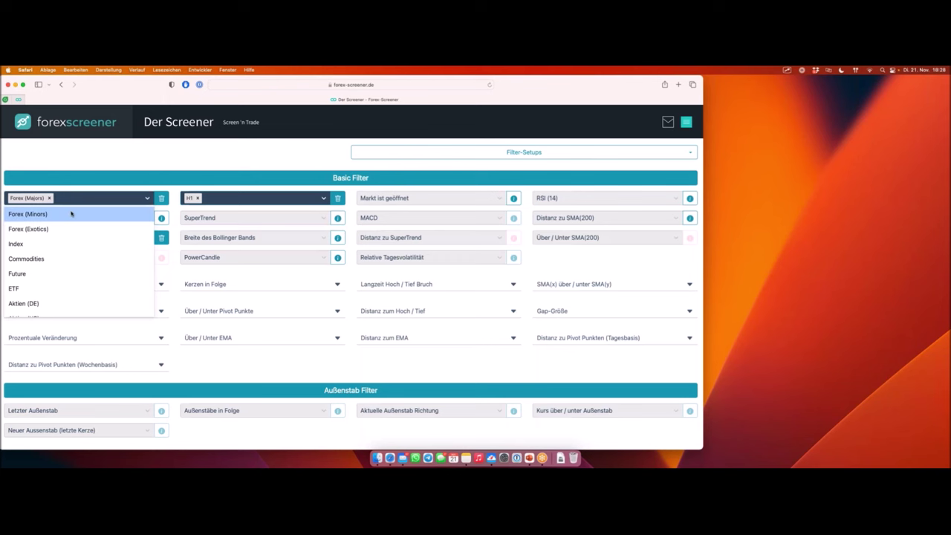
pyautogui.click(70, 213)
# Review the filtered results, marking the GBPAUD-H1 card's price mark distance and its Ask and Bid prices.
pyautogui.scroll(-1, 178, 177)
pyautogui.scroll(-15, 179, 177)
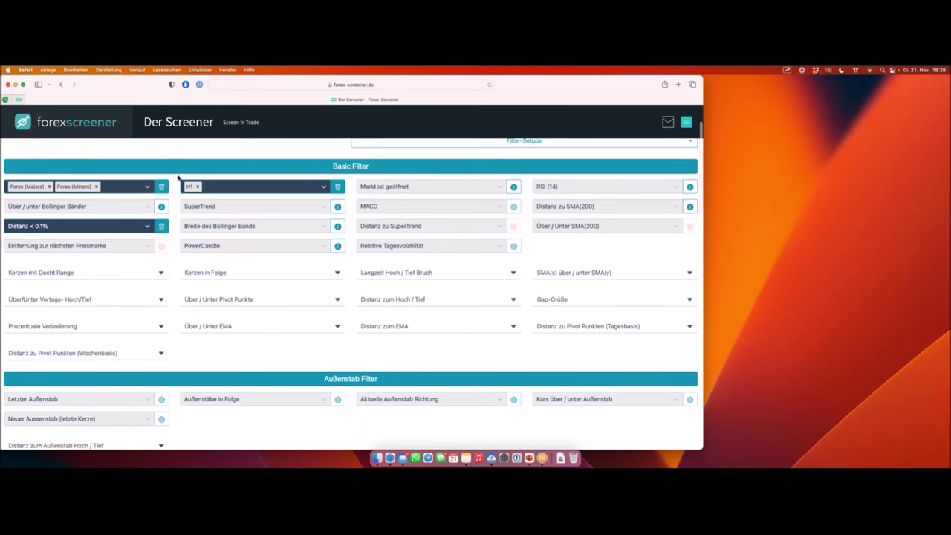
pyautogui.scroll(-5, 178, 176)
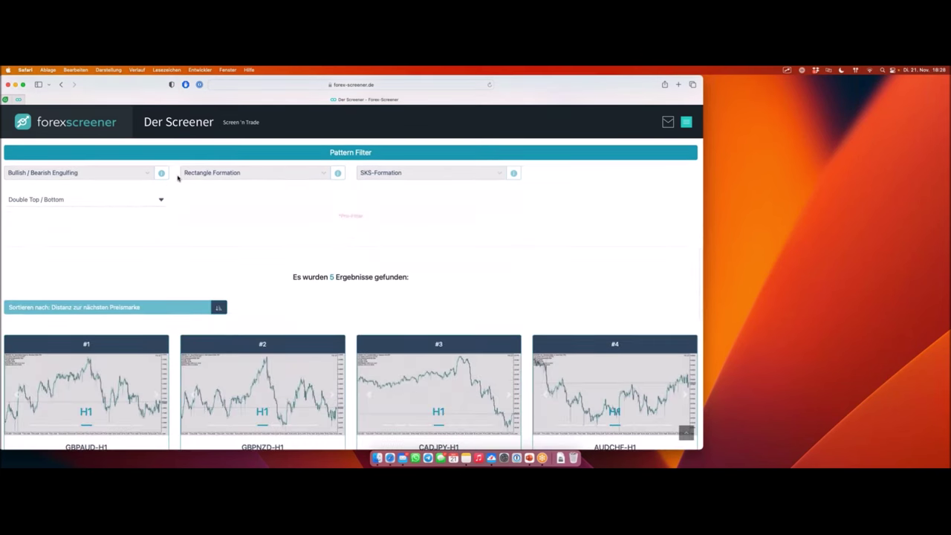
pyautogui.scroll(-1, 176, 177)
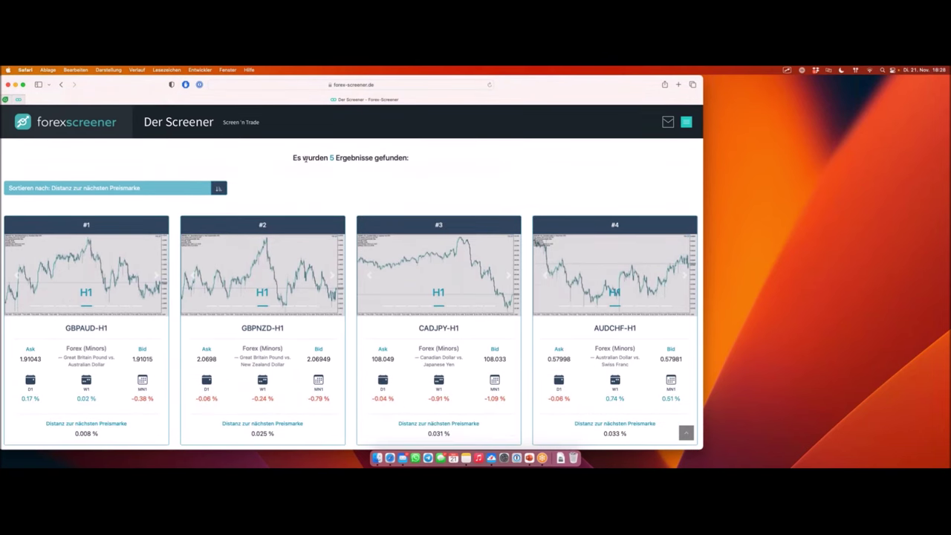
pyautogui.scroll(-1, 297, 159)
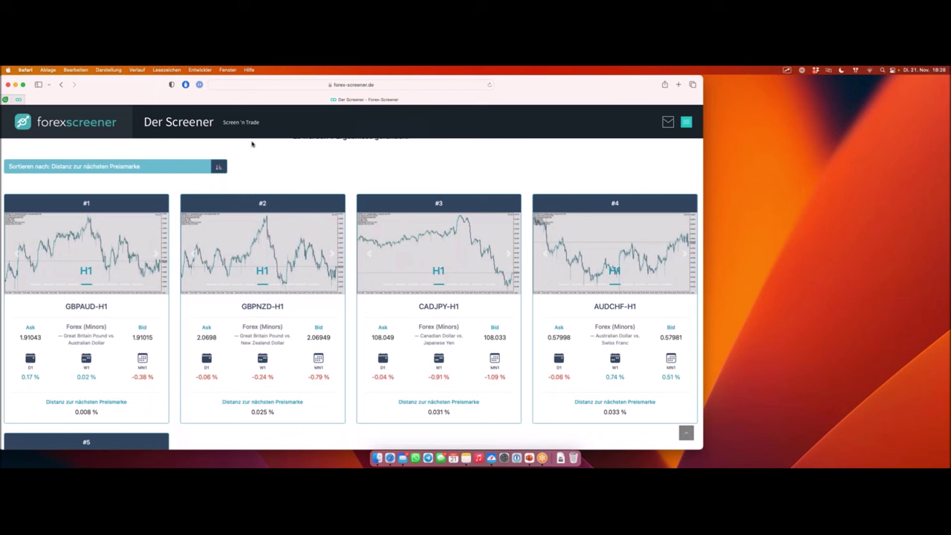
pyautogui.moveTo(64, 425)
pyautogui.mouseDown()
pyautogui.moveTo(108, 426)
pyautogui.moveTo(125, 413)
pyautogui.moveTo(124, 395)
pyautogui.moveTo(52, 395)
pyautogui.moveTo(39, 406)
pyautogui.moveTo(39, 418)
pyautogui.moveTo(92, 431)
pyautogui.mouseUp()
pyautogui.moveTo(67, 422); pyautogui.dragTo(106, 425)
pyautogui.moveTo(17, 345); pyautogui.dragTo(39, 346)
pyautogui.moveTo(129, 346); pyautogui.dragTo(160, 345)
# Open the chart of the CADJPY-H1 result in MetaTrader.
pyautogui.moveTo(119, 318)
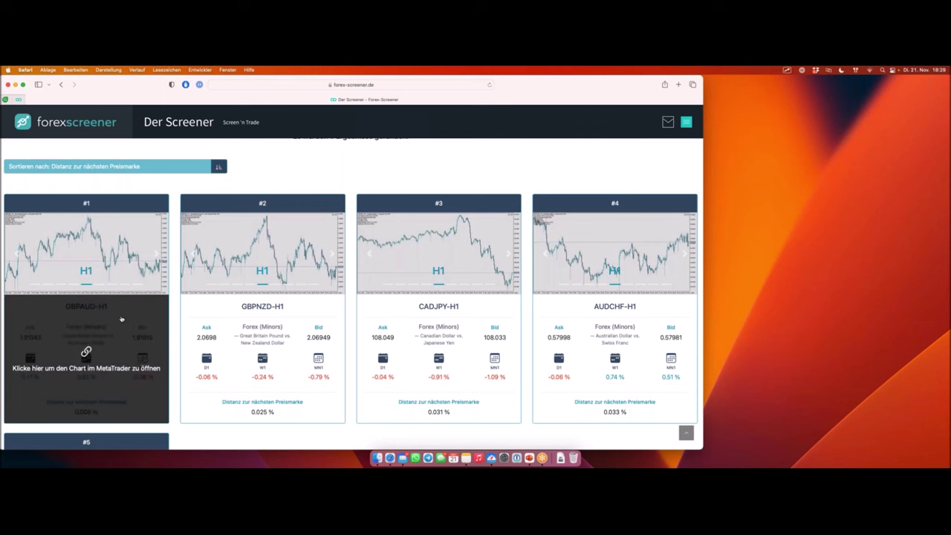
pyautogui.click(122, 319)
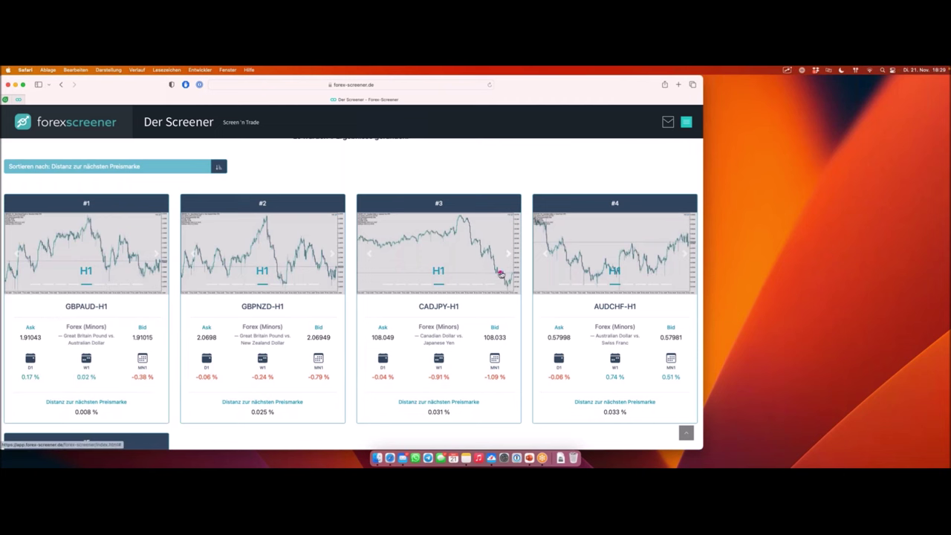
pyautogui.moveTo(500, 291)
pyautogui.click(502, 324)
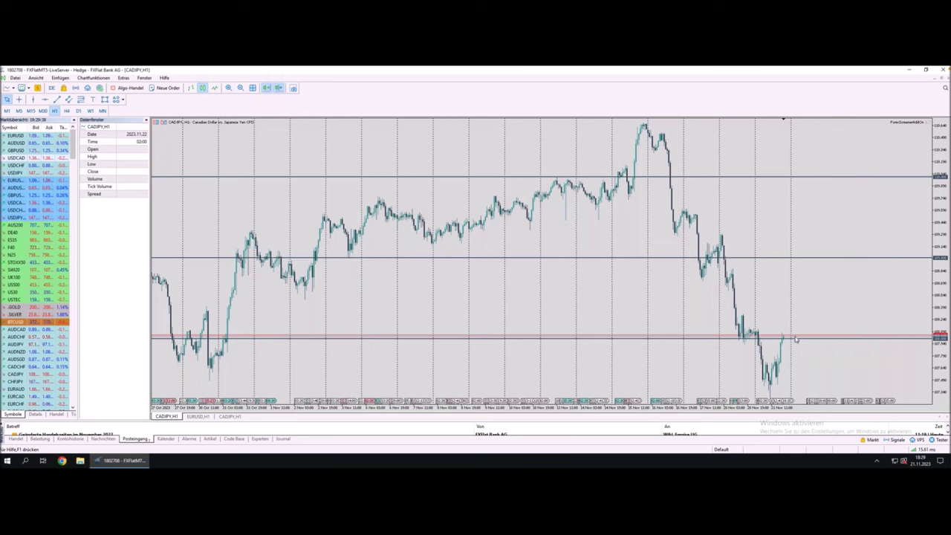
# Mark the earlier sideways phase and the latest candles around the 108.000 price mark, checking the chart with a compressed price scale.
pyautogui.moveTo(733, 334); pyautogui.dragTo(755, 342)
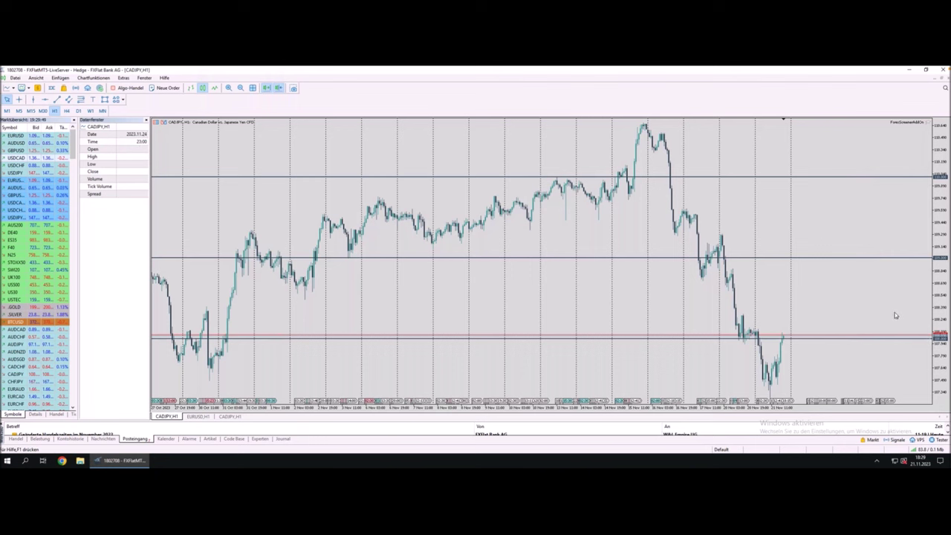
pyautogui.moveTo(940, 276); pyautogui.dragTo(940, 315)
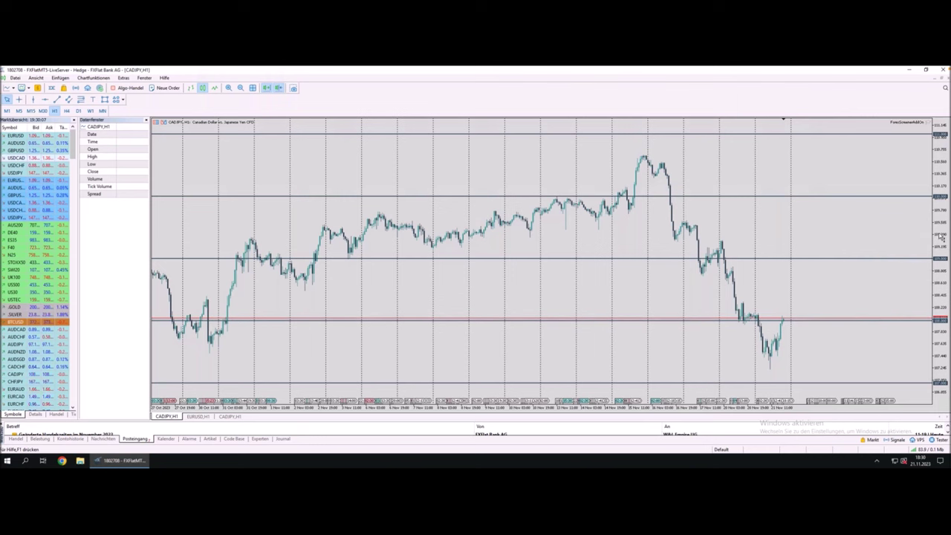
pyautogui.moveTo(941, 236); pyautogui.dragTo(937, 256)
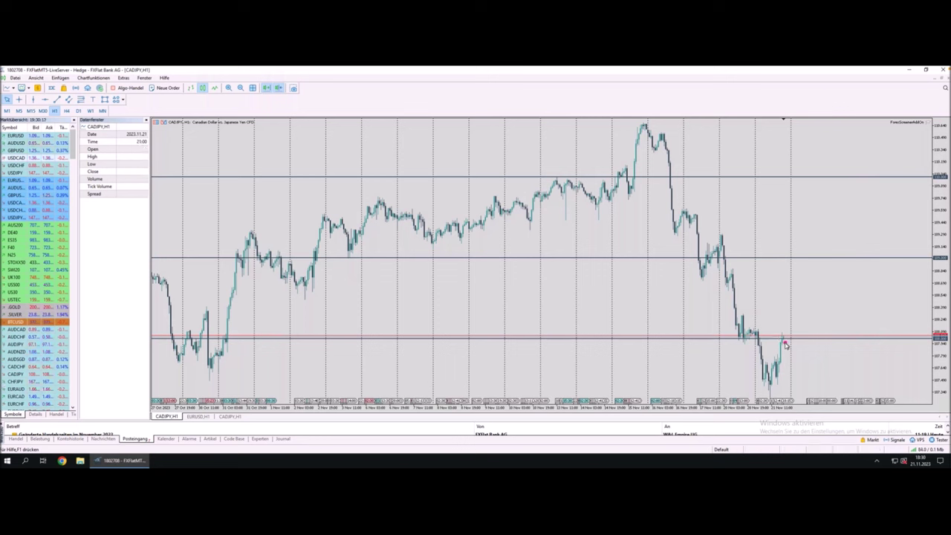
pyautogui.moveTo(785, 342)
pyautogui.mouseDown()
pyautogui.moveTo(806, 370)
pyautogui.moveTo(795, 365)
pyautogui.mouseUp()
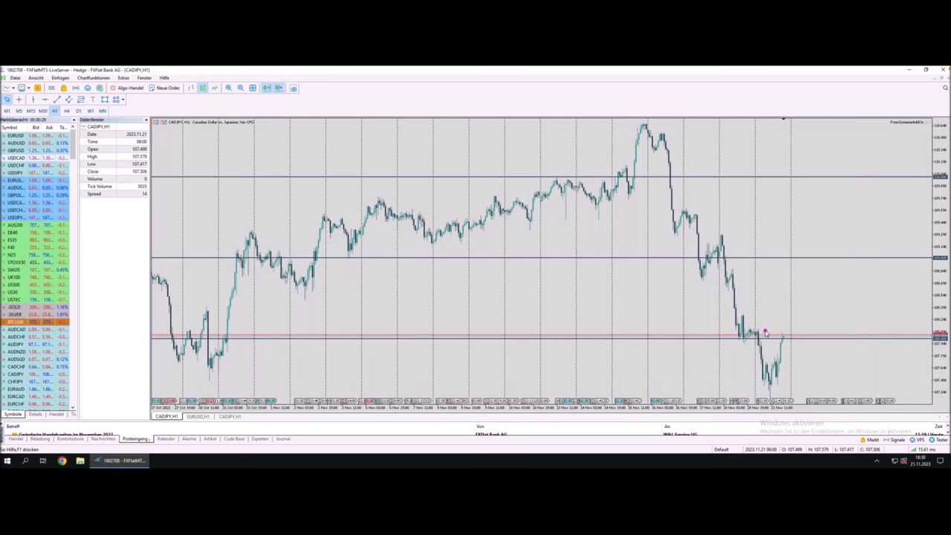
pyautogui.moveTo(754, 330); pyautogui.dragTo(761, 330)
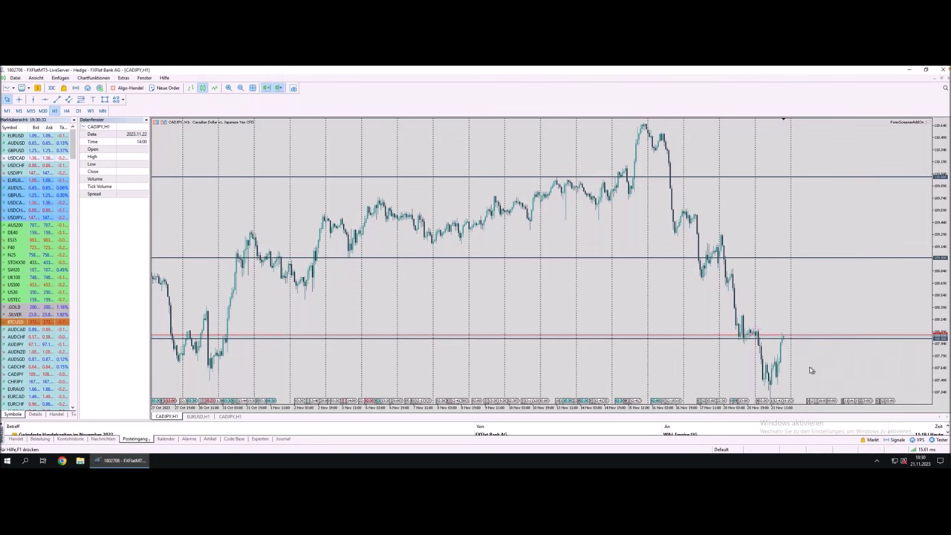
# Mark the lows and highs of the sideways phase around 108.000 with the price scale compressed, and restore the scale.
pyautogui.moveTo(945, 304); pyautogui.dragTo(946, 311)
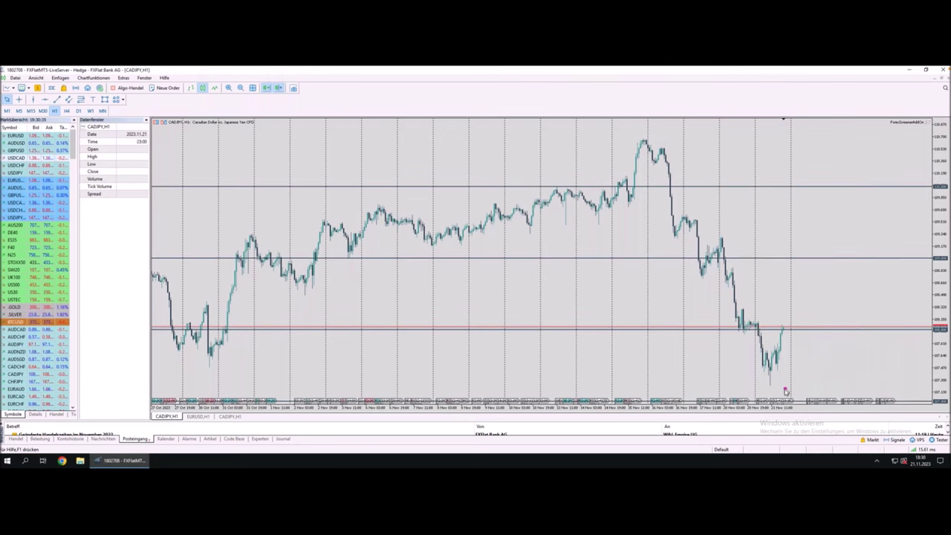
pyautogui.moveTo(752, 321); pyautogui.dragTo(761, 321)
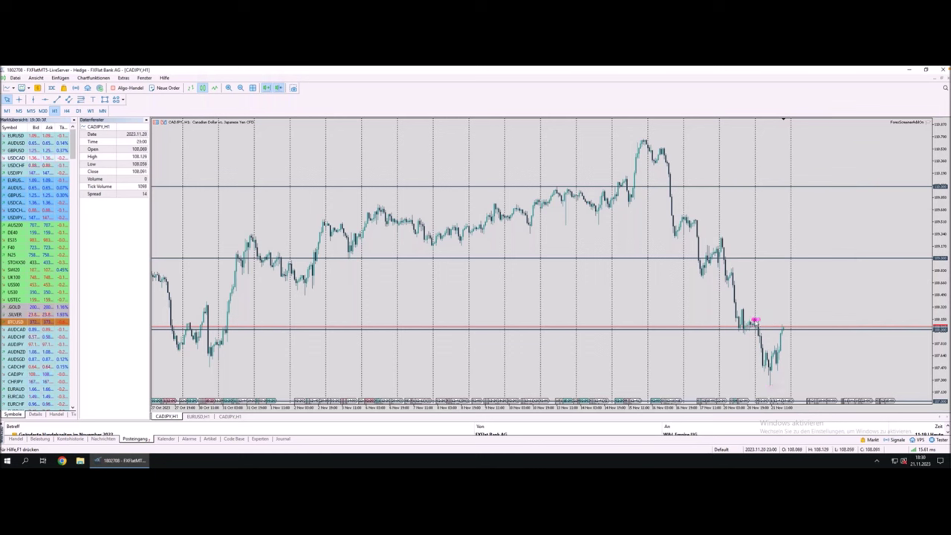
pyautogui.click(740, 336)
pyautogui.moveTo(742, 335); pyautogui.dragTo(745, 335)
pyautogui.moveTo(739, 307); pyautogui.dragTo(744, 306)
pyautogui.moveTo(750, 321); pyautogui.dragTo(759, 322)
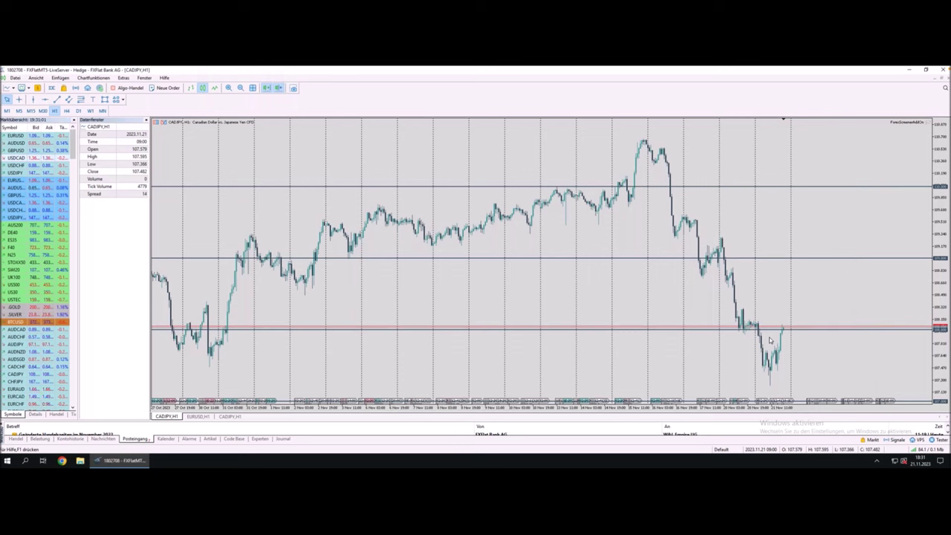
pyautogui.doubleClick(938, 276)
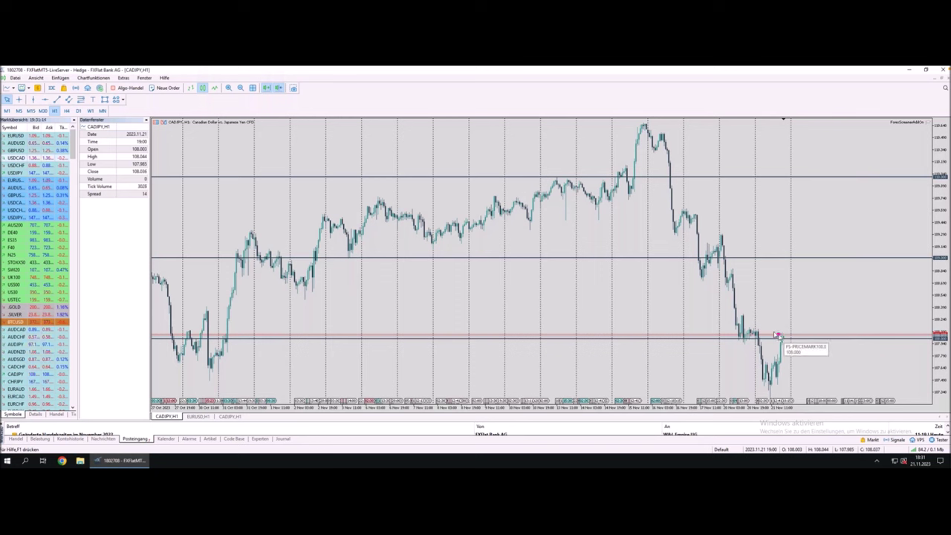
# Mark a horizontal level just above the 108.000 price mark, the recent swing low, and the area above the latest candle.
pyautogui.moveTo(750, 322)
pyautogui.mouseDown()
pyautogui.moveTo(780, 325)
pyautogui.moveTo(749, 326)
pyautogui.moveTo(826, 324)
pyautogui.mouseUp()
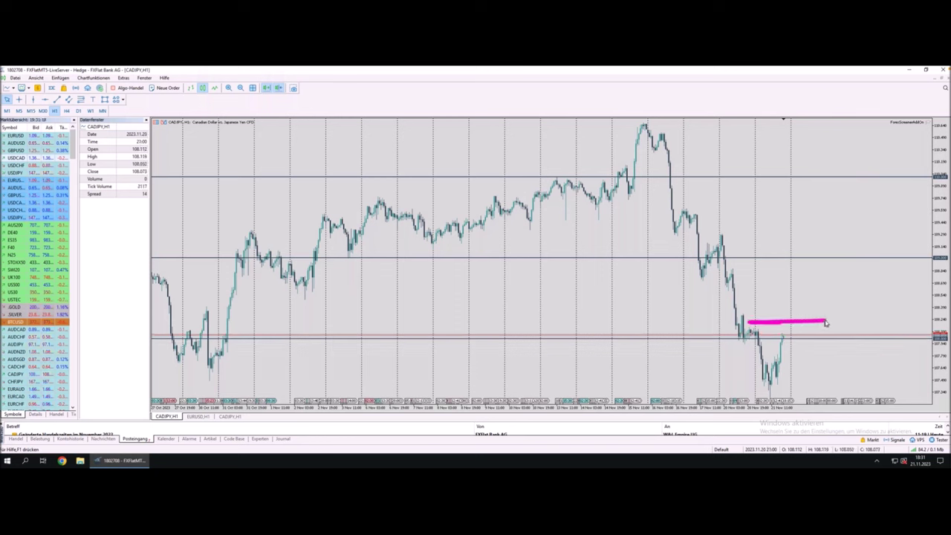
pyautogui.moveTo(945, 269); pyautogui.dragTo(945, 281)
pyautogui.moveTo(774, 370); pyautogui.dragTo(785, 371)
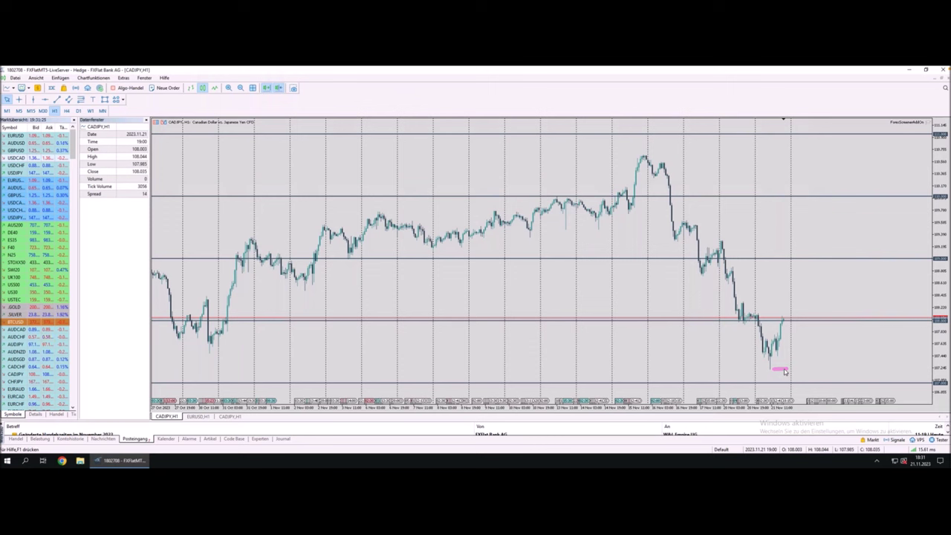
pyautogui.moveTo(777, 373); pyautogui.dragTo(776, 376)
pyautogui.moveTo(755, 306)
pyautogui.mouseDown()
pyautogui.moveTo(797, 307)
pyautogui.moveTo(797, 319)
pyautogui.mouseUp()
pyautogui.moveTo(777, 308); pyautogui.dragTo(792, 308)
pyautogui.moveTo(771, 367); pyautogui.dragTo(785, 367)
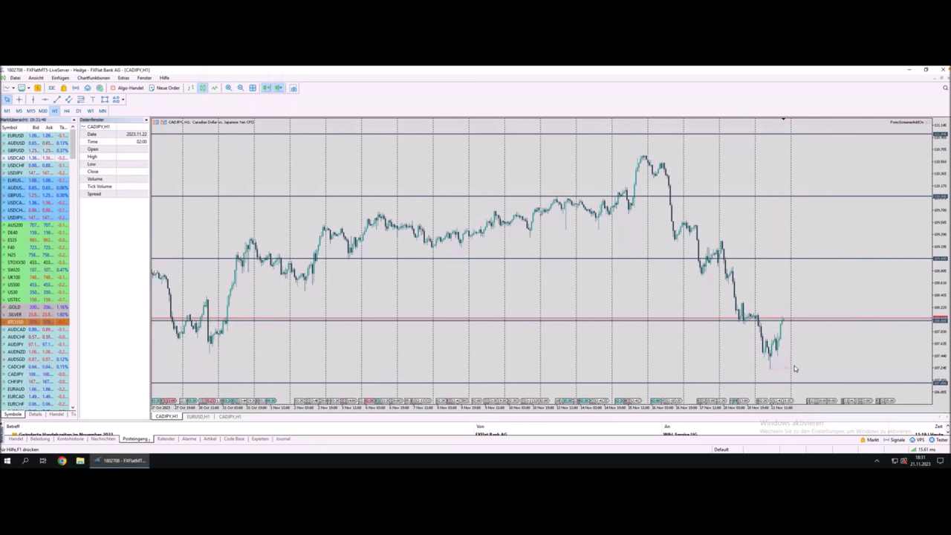
pyautogui.moveTo(783, 315)
pyautogui.mouseDown()
pyautogui.moveTo(773, 307)
pyautogui.moveTo(785, 309)
pyautogui.mouseUp()
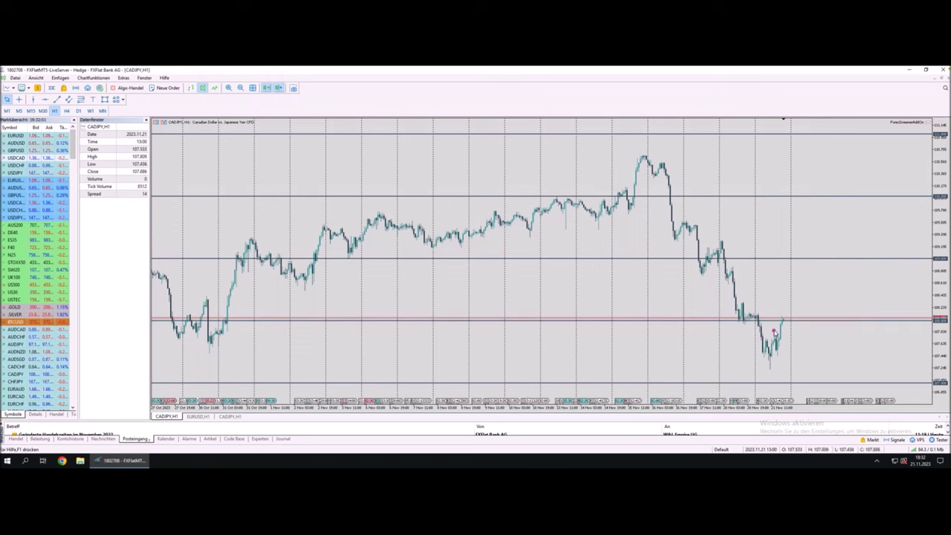
# Switch the CADJPY chart to the M5 timeframe and mark the level above the sideways phase and the rise from the latest low.
pyautogui.moveTo(775, 369); pyautogui.dragTo(787, 371)
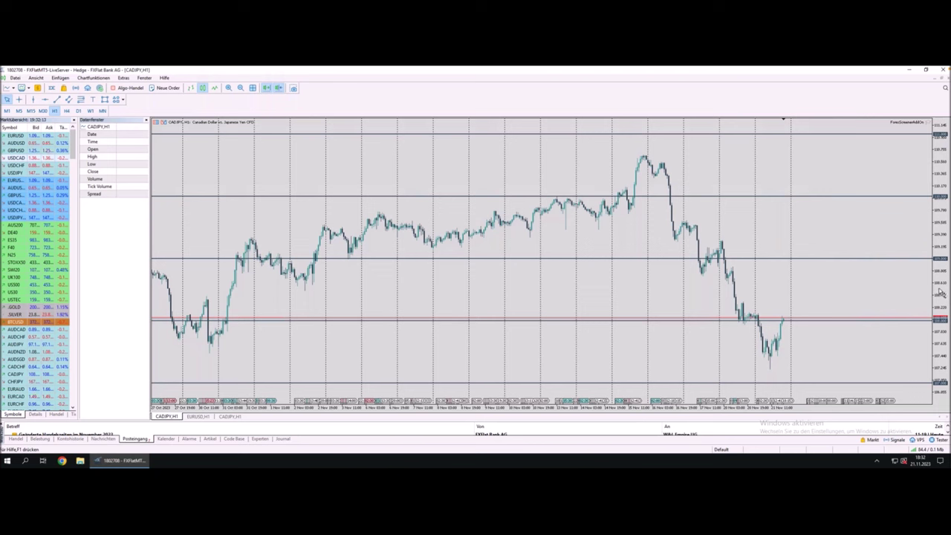
pyautogui.moveTo(939, 293); pyautogui.dragTo(939, 310)
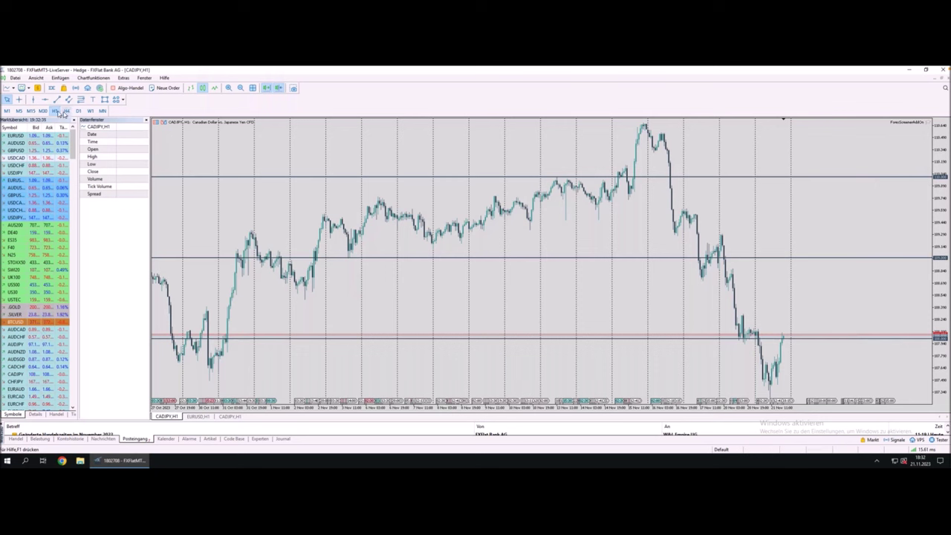
pyautogui.click(19, 111)
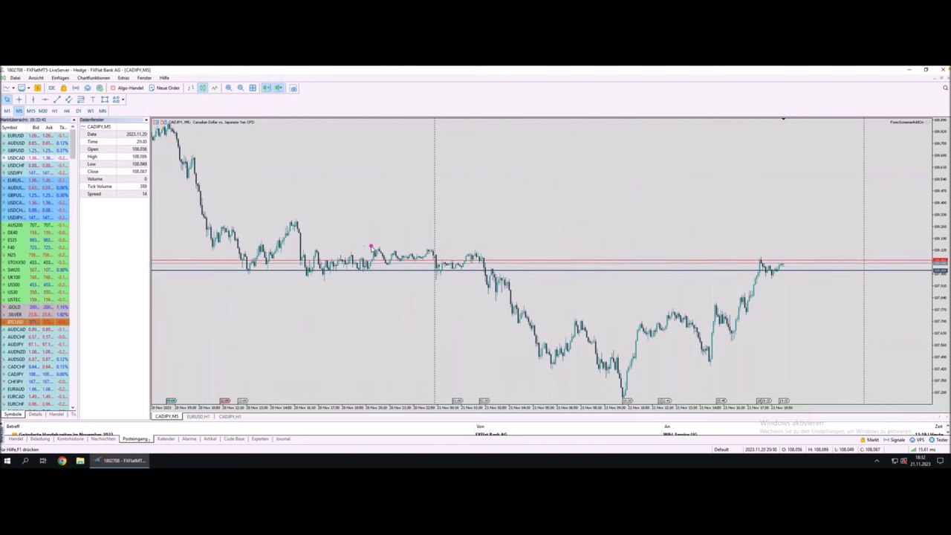
pyautogui.moveTo(370, 246); pyautogui.dragTo(440, 247)
pyautogui.moveTo(536, 245); pyautogui.dragTo(781, 244)
pyautogui.moveTo(623, 394)
pyautogui.mouseDown()
pyautogui.moveTo(635, 331)
pyautogui.moveTo(650, 339)
pyautogui.moveTo(676, 312)
pyautogui.moveTo(706, 350)
pyautogui.moveTo(716, 306)
pyautogui.moveTo(732, 328)
pyautogui.moveTo(758, 287)
pyautogui.moveTo(763, 254)
pyautogui.mouseUp()
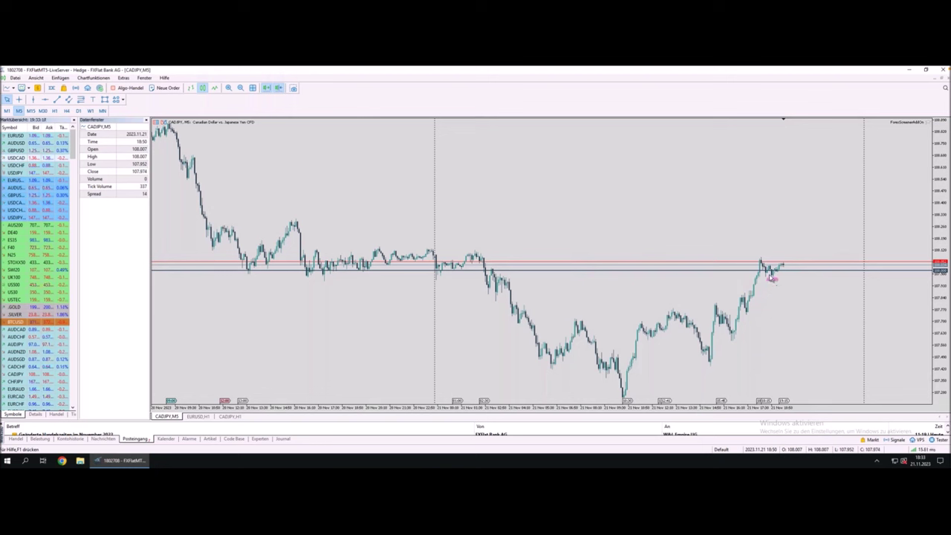
# Mark the pullback to the 108.000 price mark, the area below it, the upward path from it, and the earlier highs.
pyautogui.moveTo(772, 275)
pyautogui.moveTo(750, 315); pyautogui.dragTo(753, 317)
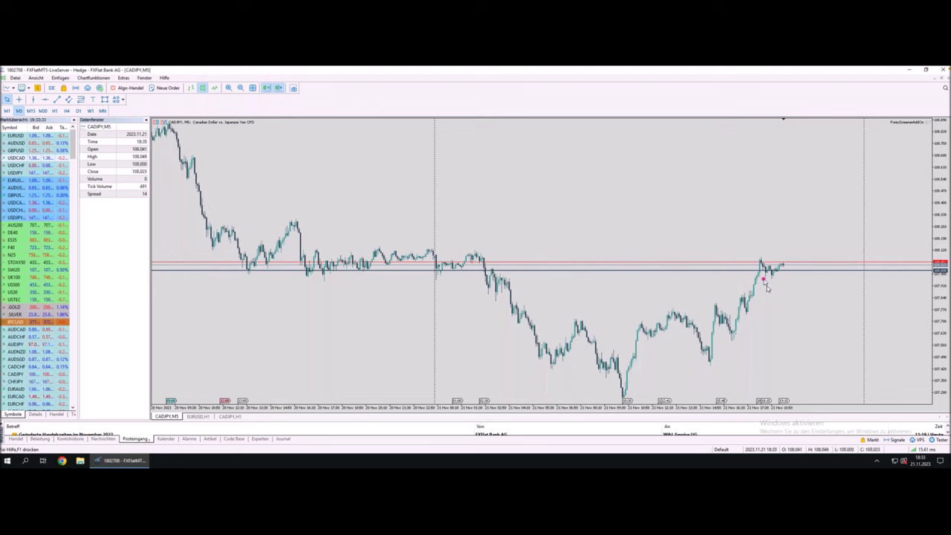
pyautogui.moveTo(746, 315); pyautogui.dragTo(748, 318)
pyautogui.moveTo(761, 306)
pyautogui.mouseDown()
pyautogui.moveTo(789, 350)
pyautogui.moveTo(771, 335)
pyautogui.moveTo(798, 359)
pyautogui.moveTo(789, 338)
pyautogui.mouseUp()
pyautogui.moveTo(780, 269); pyautogui.dragTo(795, 241)
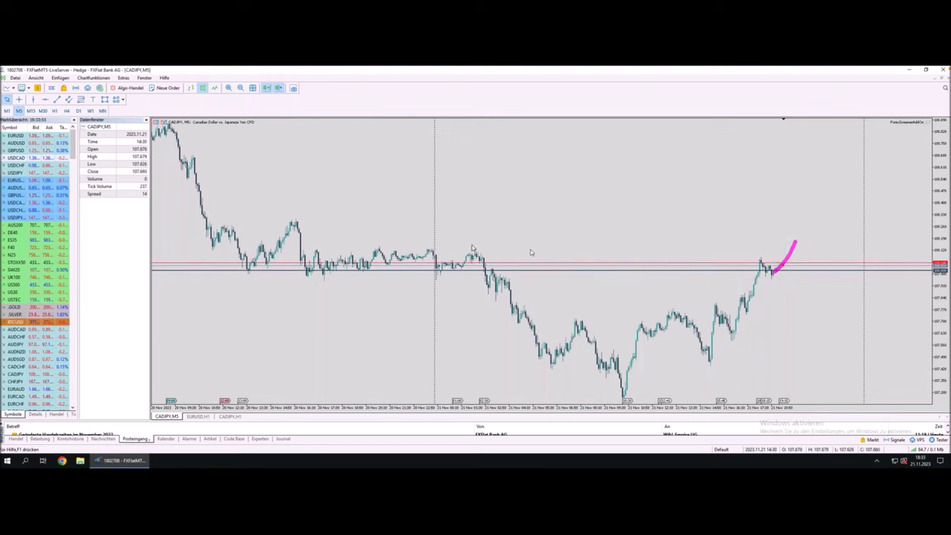
pyautogui.moveTo(375, 248); pyautogui.dragTo(770, 249)
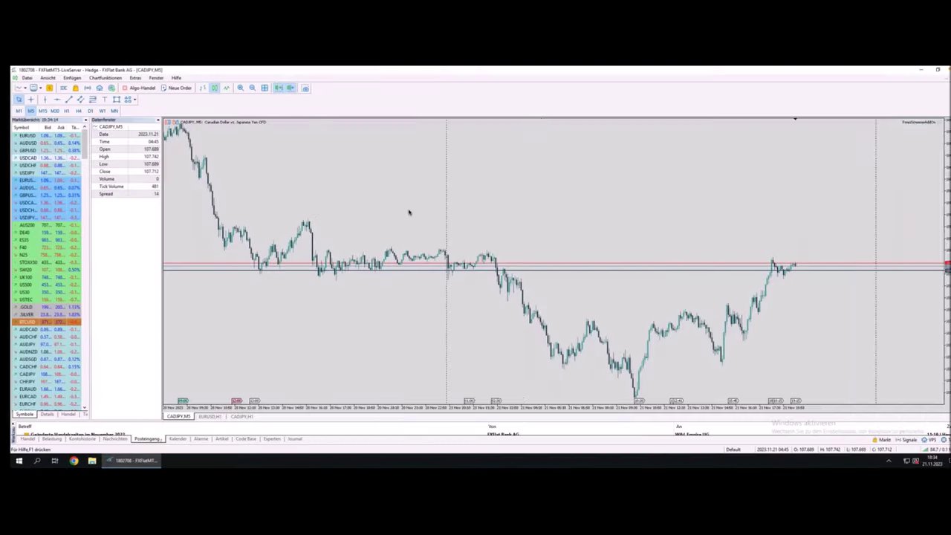
# Switch to the Forex-Screener page in Safari and remove the filter for distance to the nearest price mark.
pyautogui.hotkey('ctrl', 'Right')
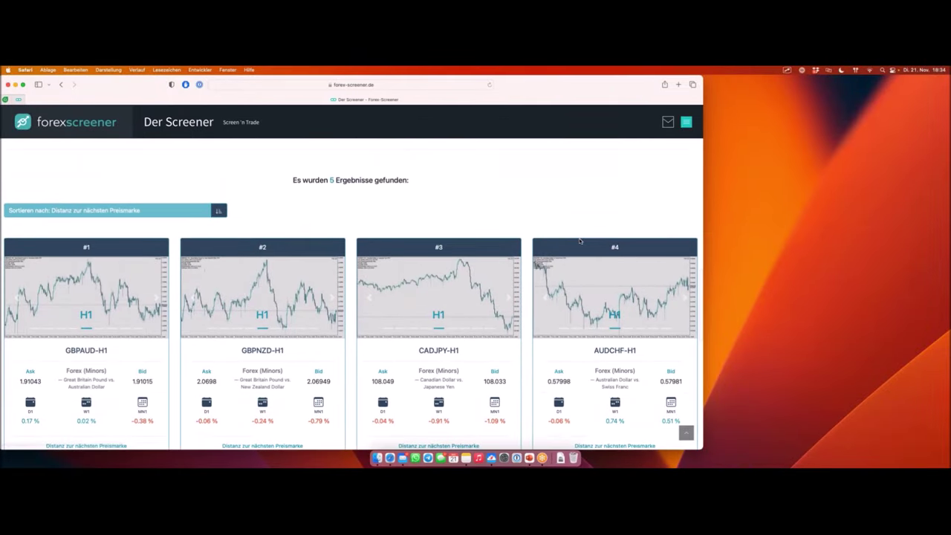
pyautogui.scroll(15, 579, 240)
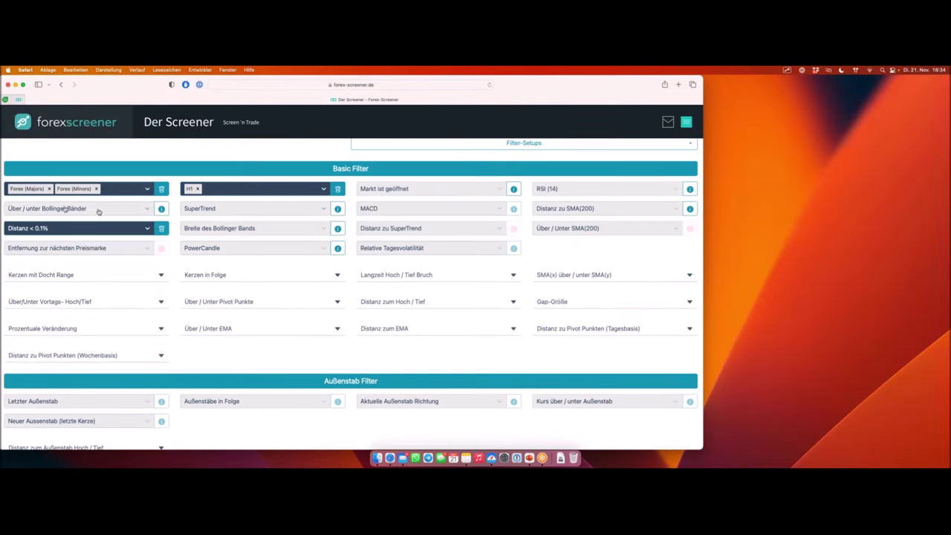
pyautogui.click(162, 229)
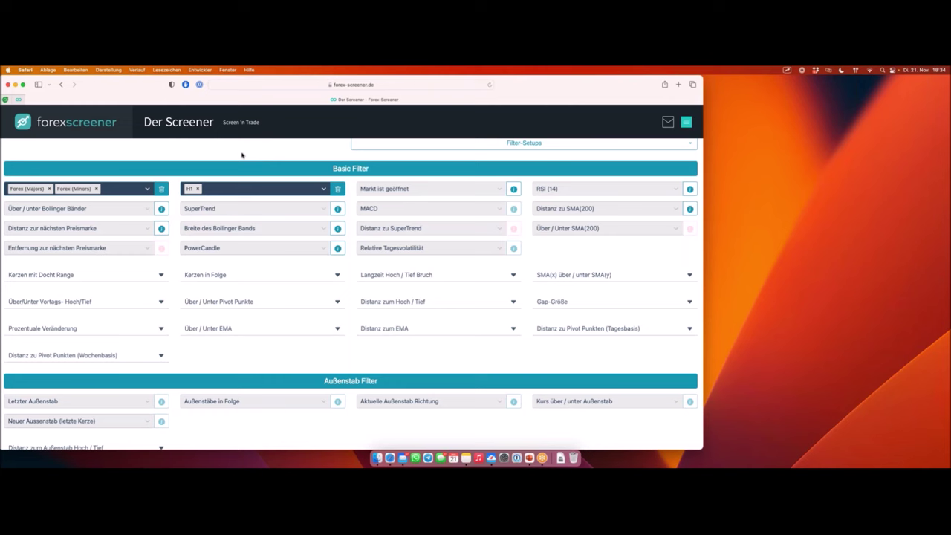
# Search the screener's filters for "piv".
pyautogui.scroll(1, 246, 160)
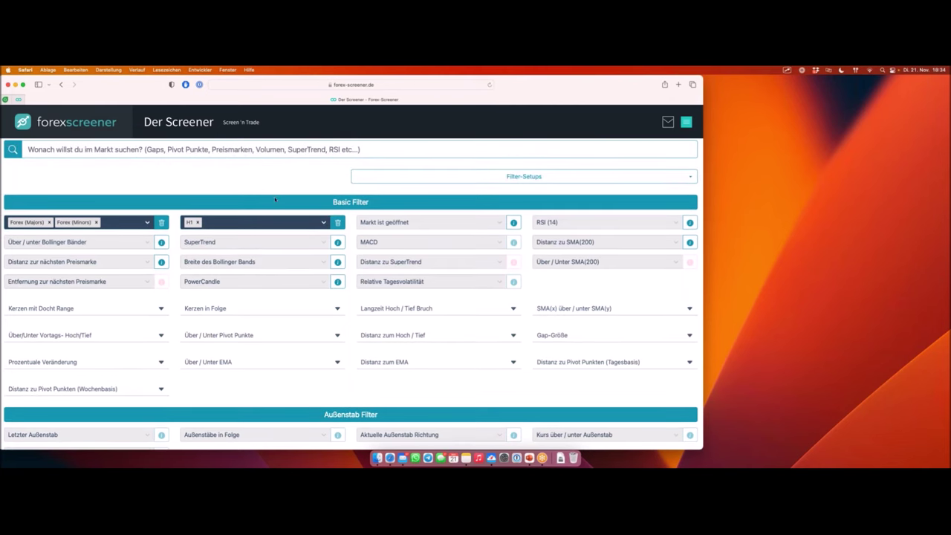
pyautogui.scroll(-2, 149, 322)
pyautogui.scroll(3, 149, 319)
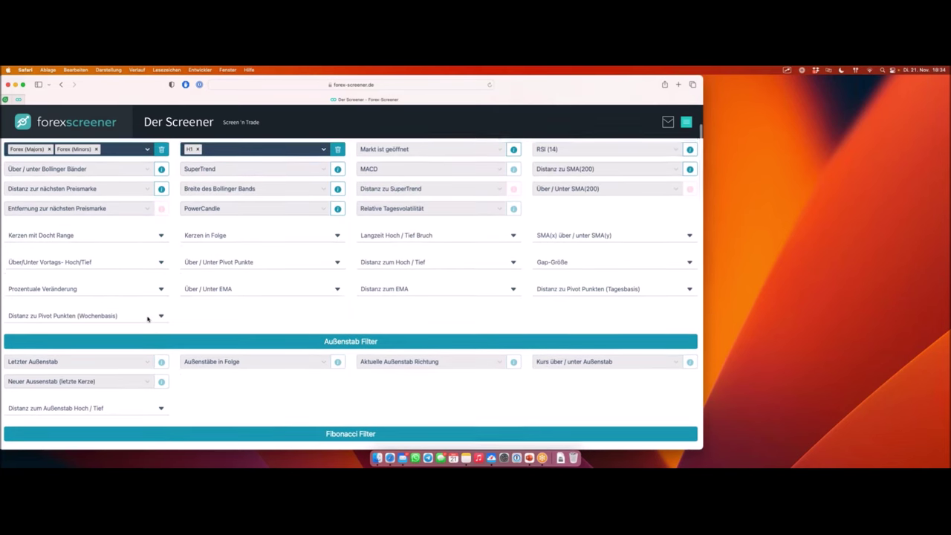
pyautogui.click(123, 158)
pyautogui.write('piv')
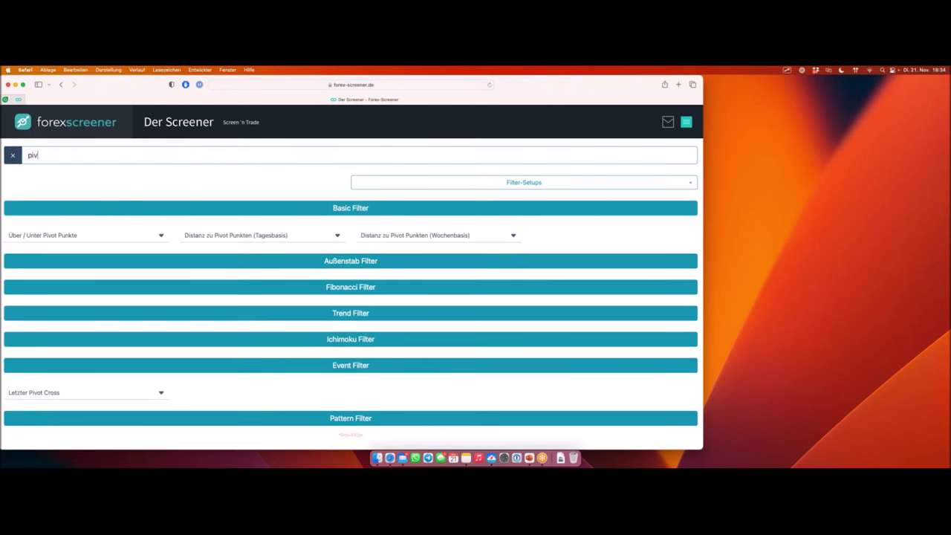
pyautogui.moveTo(64, 156); pyautogui.dragTo(25, 156)
pyautogui.click(39, 155)
# Set the daily pivot filter Distanz zum S3 to Distanz < 0.1% and clear the filter search.
pyautogui.click(295, 235)
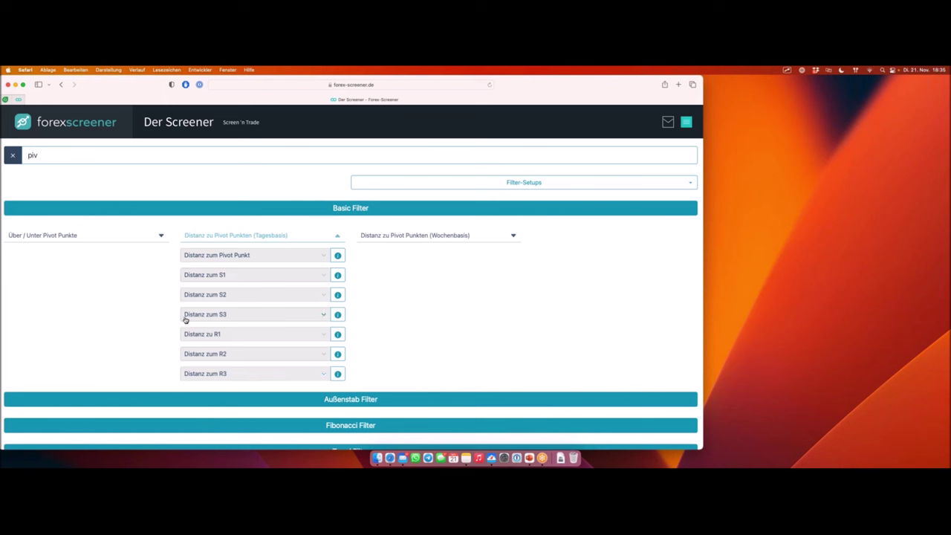
pyautogui.moveTo(168, 314); pyautogui.dragTo(187, 315)
pyautogui.moveTo(163, 371); pyautogui.dragTo(184, 371)
pyautogui.click(244, 315)
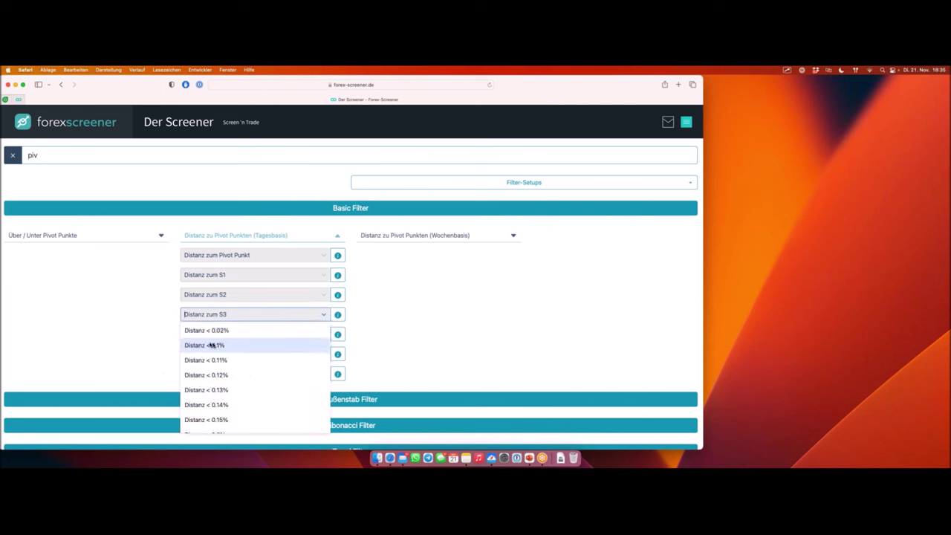
pyautogui.click(239, 344)
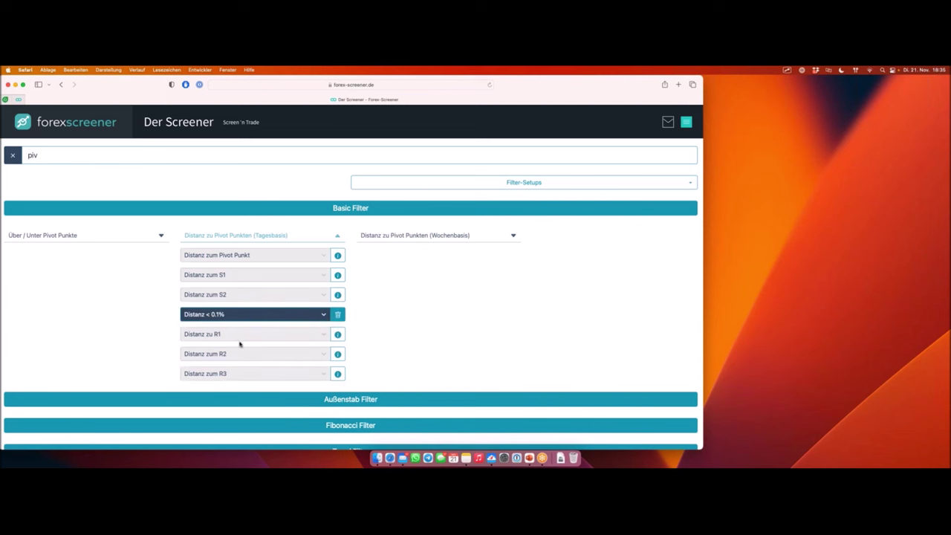
pyautogui.click(11, 159)
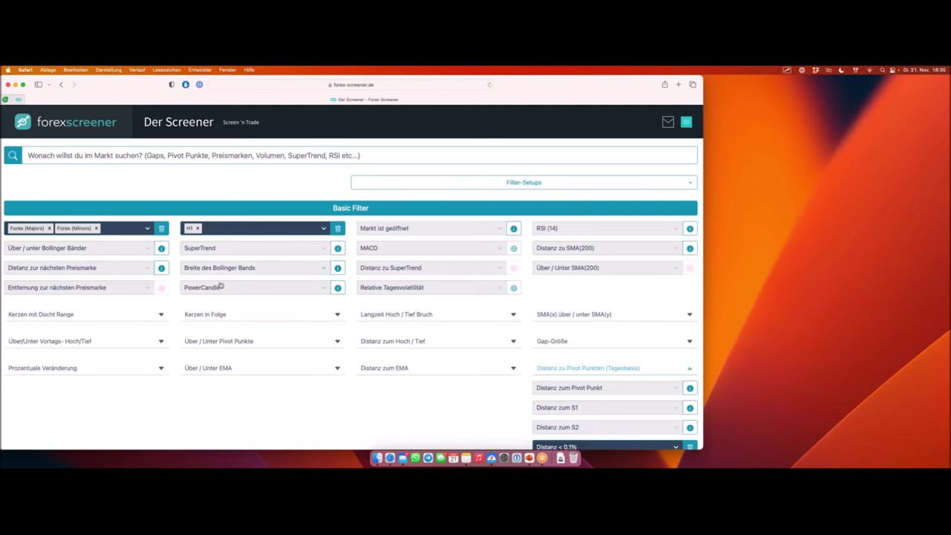
# Open the chart of the EURGBP-H1 result in MetaTrader and mark its latest falling candle.
pyautogui.scroll(1, 199, 268)
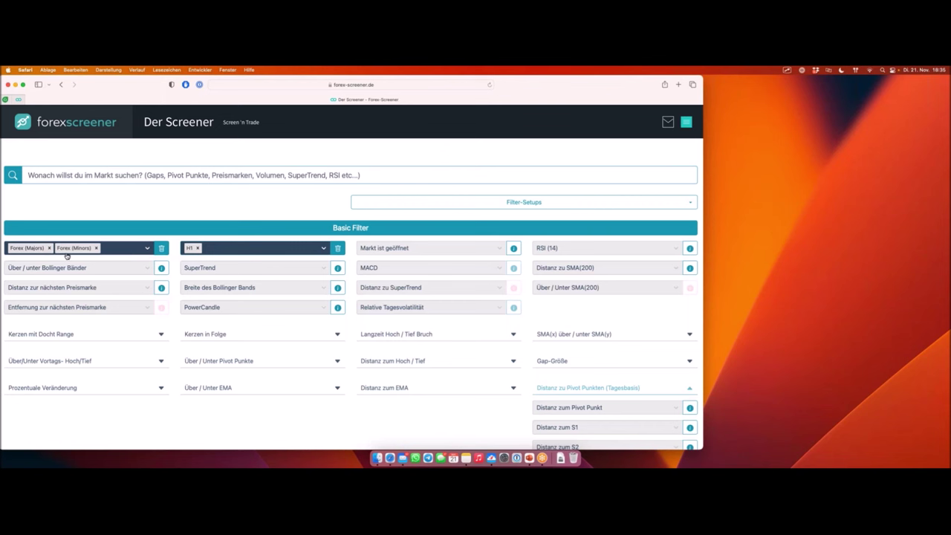
pyautogui.scroll(-1, 221, 227)
pyautogui.scroll(-20, 221, 227)
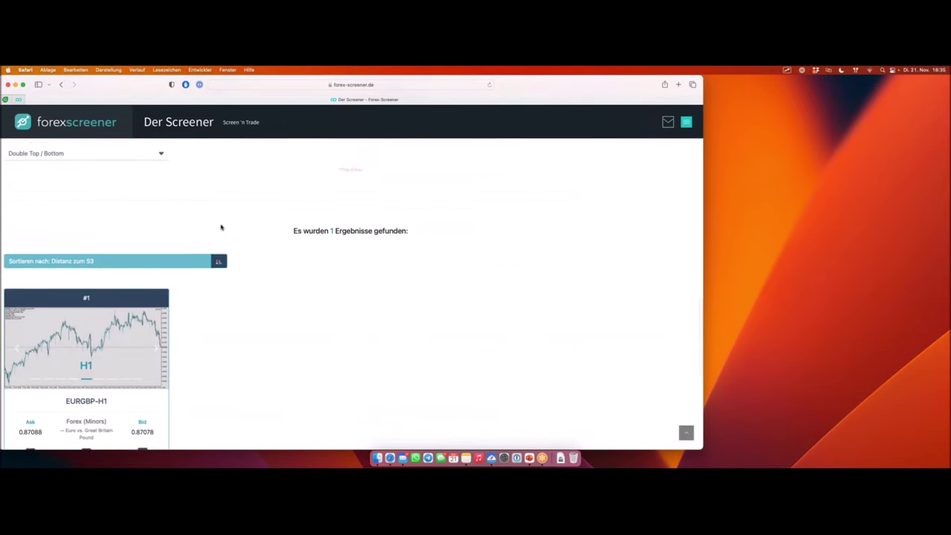
pyautogui.scroll(-1, 208, 248)
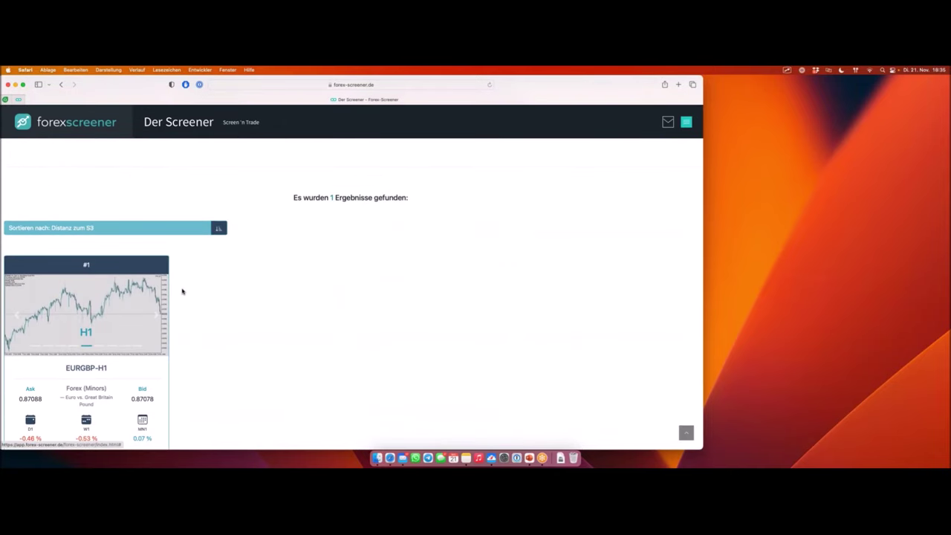
pyautogui.scroll(-2, 121, 335)
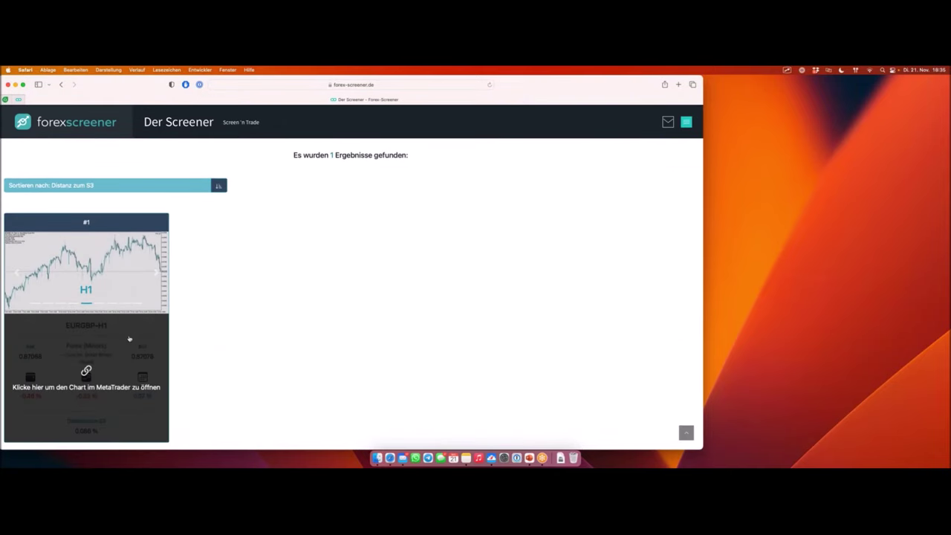
pyautogui.scroll(-1, 198, 303)
pyautogui.click(119, 311)
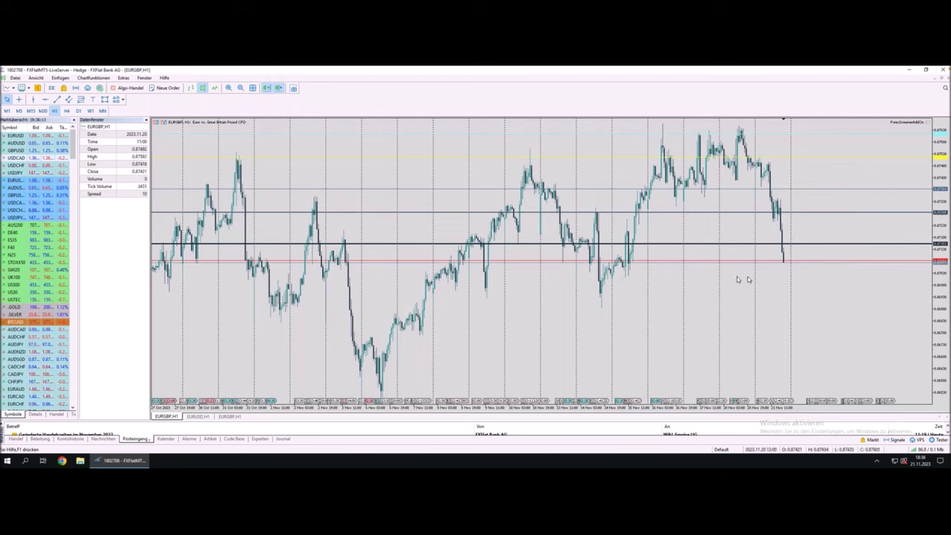
pyautogui.moveTo(774, 247); pyautogui.dragTo(783, 261)
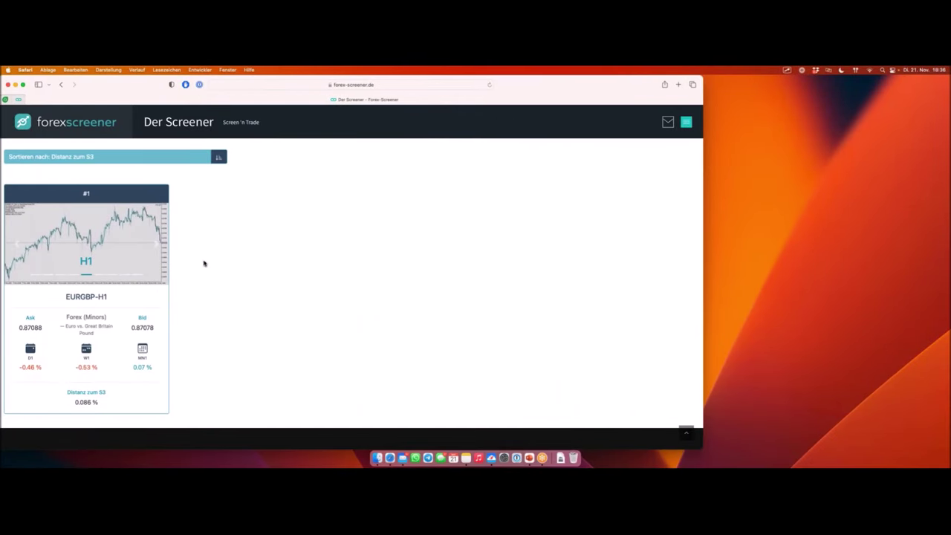
# Set the daily Distanz zum S3 filter in the screener to Distanz < 0.02% and check the results.
pyautogui.scroll(15, 207, 258)
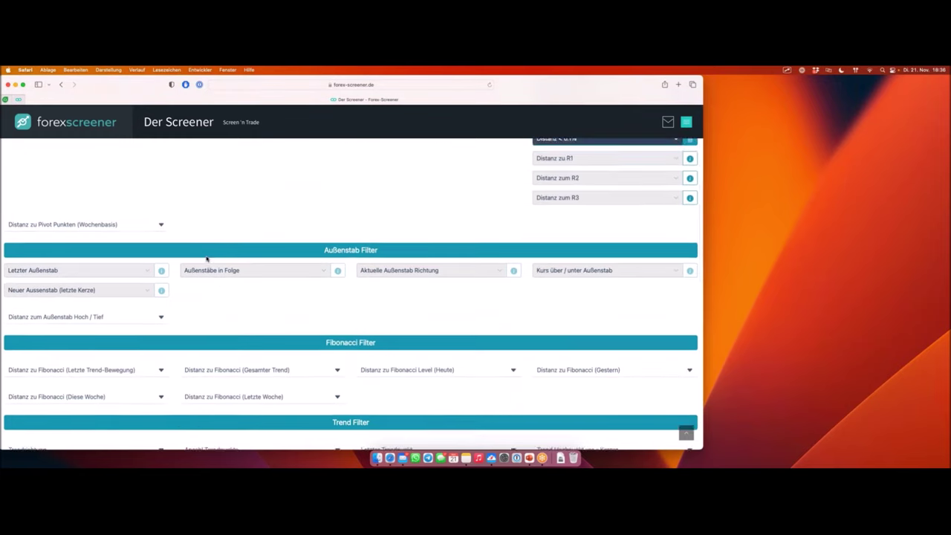
pyautogui.scroll(10, 206, 259)
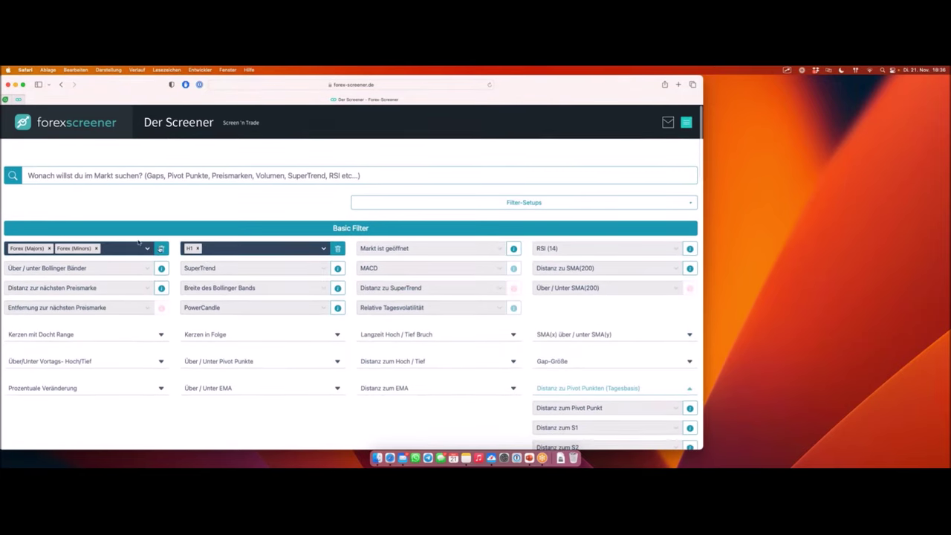
pyautogui.scroll(-4, 206, 259)
pyautogui.click(675, 339)
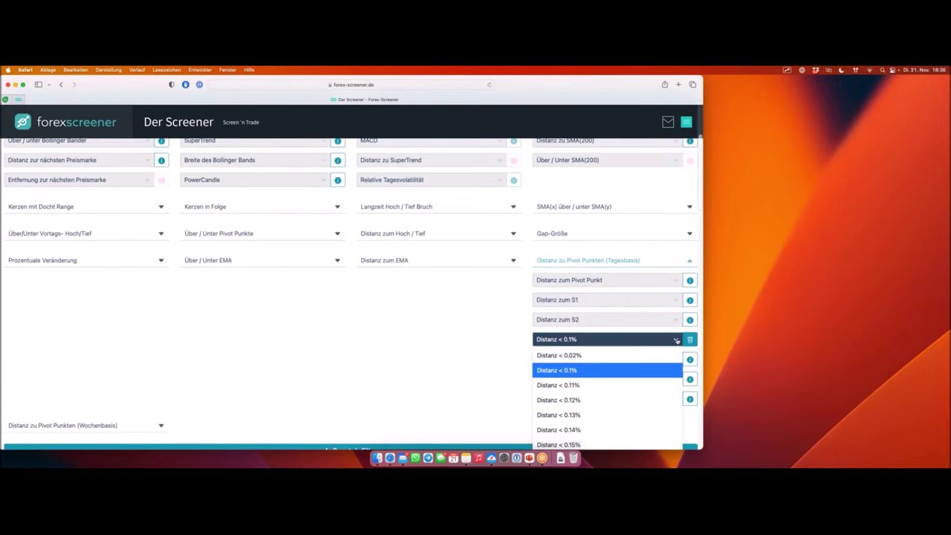
pyautogui.click(597, 361)
pyautogui.scroll(-10, 466, 336)
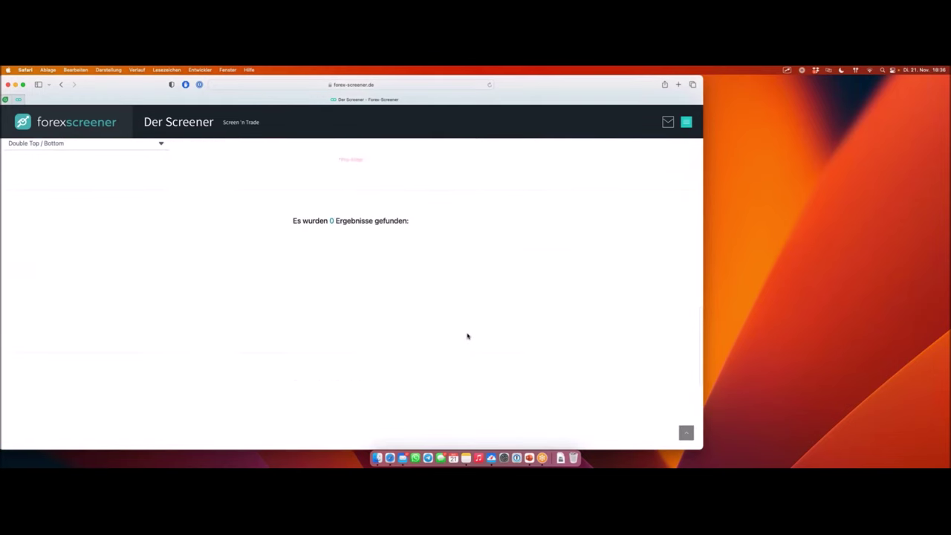
pyautogui.scroll(10, 467, 336)
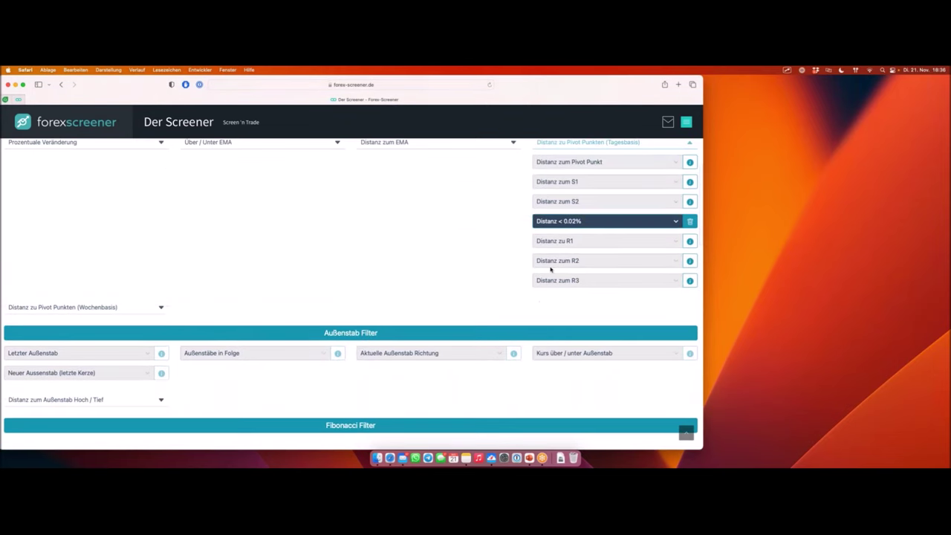
# Set the daily Distanz zum S3 filter back to Distanz < 0.1%.
pyautogui.click(601, 221)
pyautogui.click(574, 251)
pyautogui.scroll(-2, 412, 231)
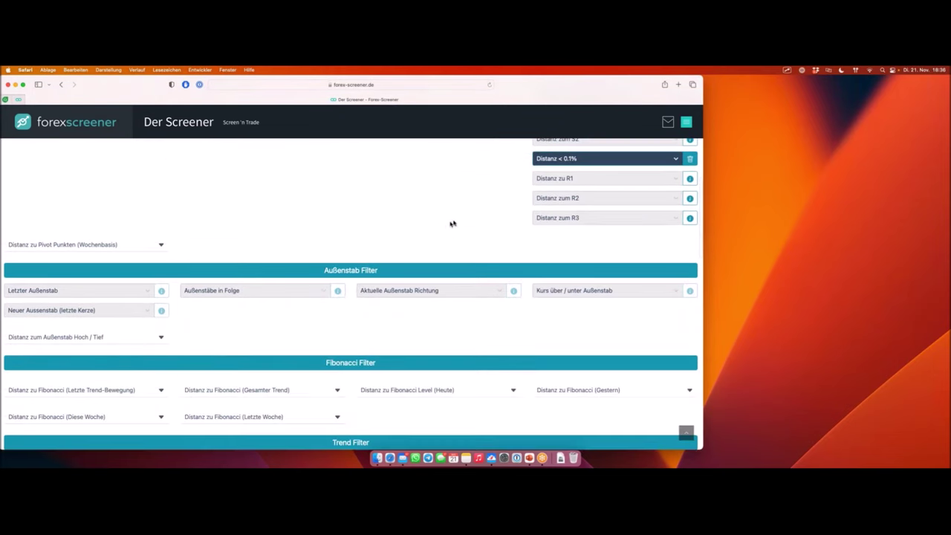
pyautogui.click(594, 158)
pyautogui.click(475, 175)
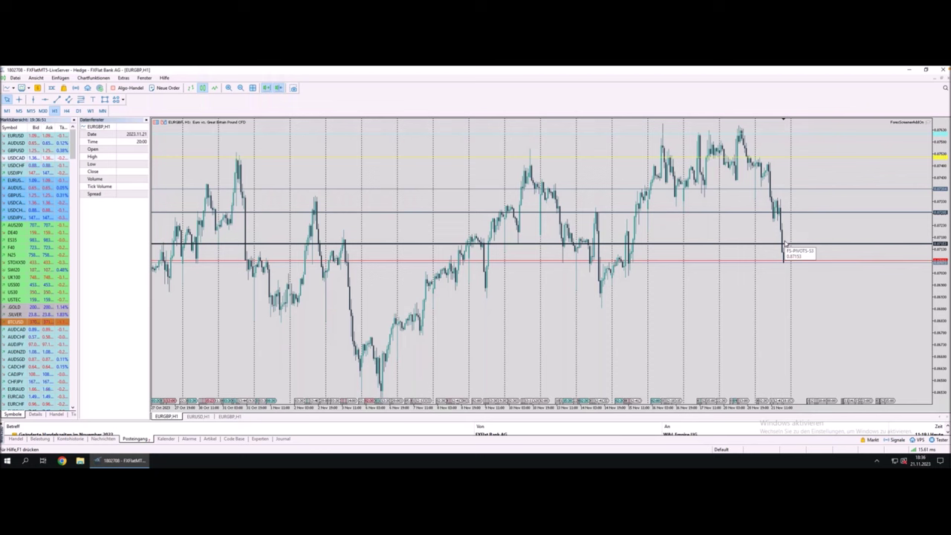
# Switch to the EURGBP H1 chart in MetaTrader and mark the S3 pivot level, upward paths from it, and the latest candle.
pyautogui.moveTo(780, 243); pyautogui.dragTo(797, 210)
pyautogui.moveTo(764, 244); pyautogui.dragTo(811, 244)
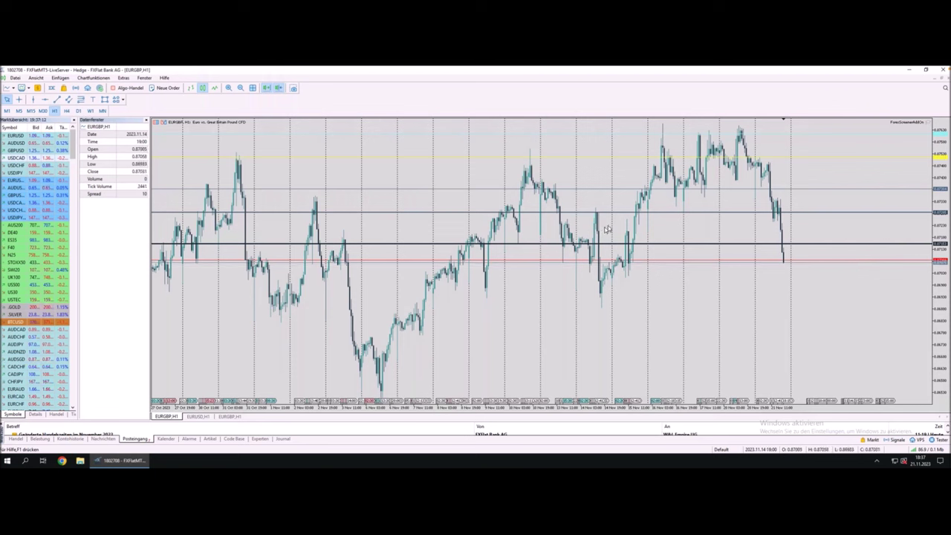
pyautogui.moveTo(781, 244)
pyautogui.mouseDown()
pyautogui.moveTo(808, 202)
pyautogui.moveTo(809, 217)
pyautogui.mouseUp()
pyautogui.moveTo(779, 254); pyautogui.dragTo(783, 254)
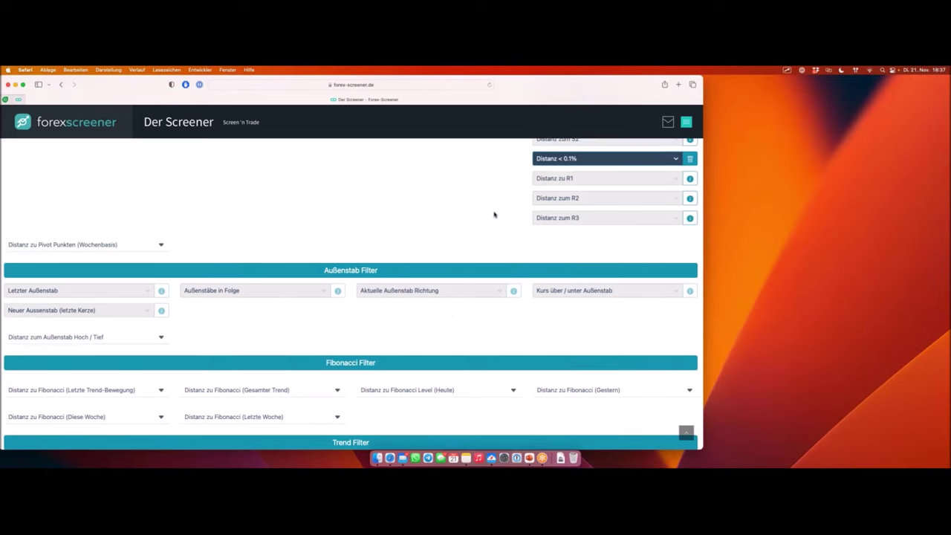
# Return to the screener in Safari and remove the daily Distanz zum S3 filter.
pyautogui.scroll(3, 493, 214)
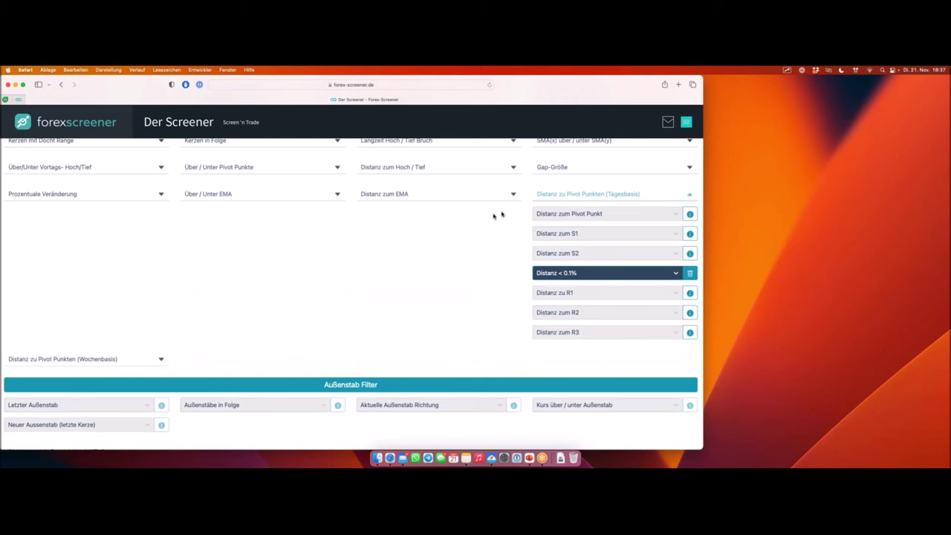
pyautogui.click(690, 272)
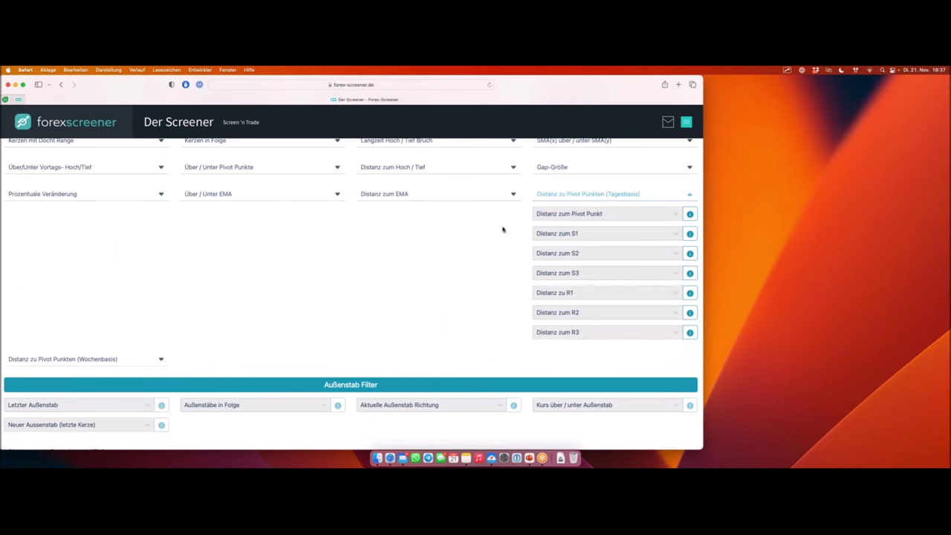
pyautogui.scroll(2, 503, 228)
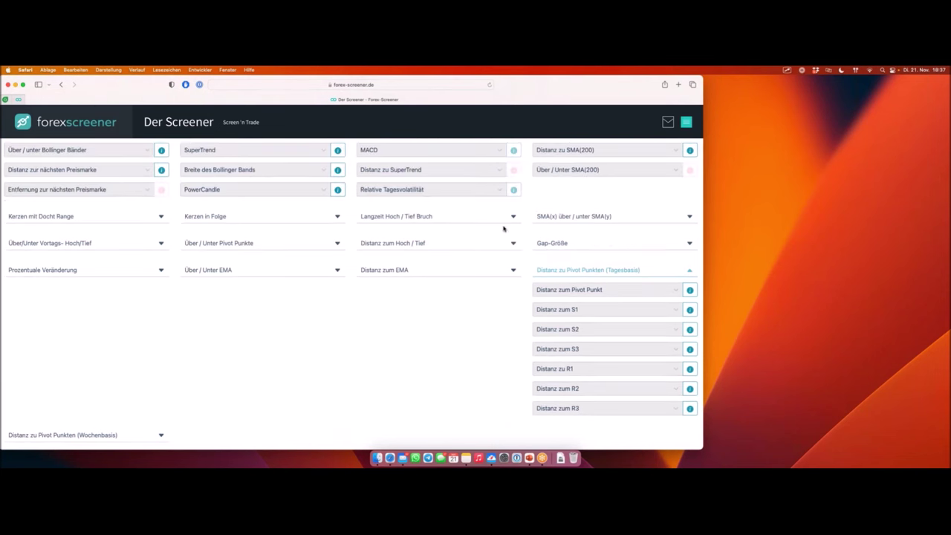
# Collapse the Distanz zu Pivot Punkten (Tagesbasis) filter group and return to the start of the filter page.
pyautogui.click(577, 265)
pyautogui.scroll(3, 480, 245)
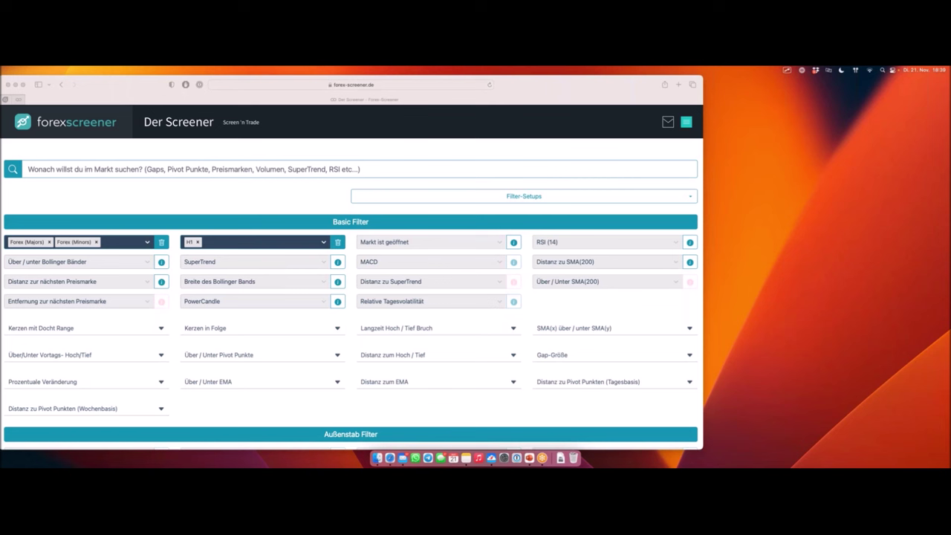
pyautogui.click(137, 196)
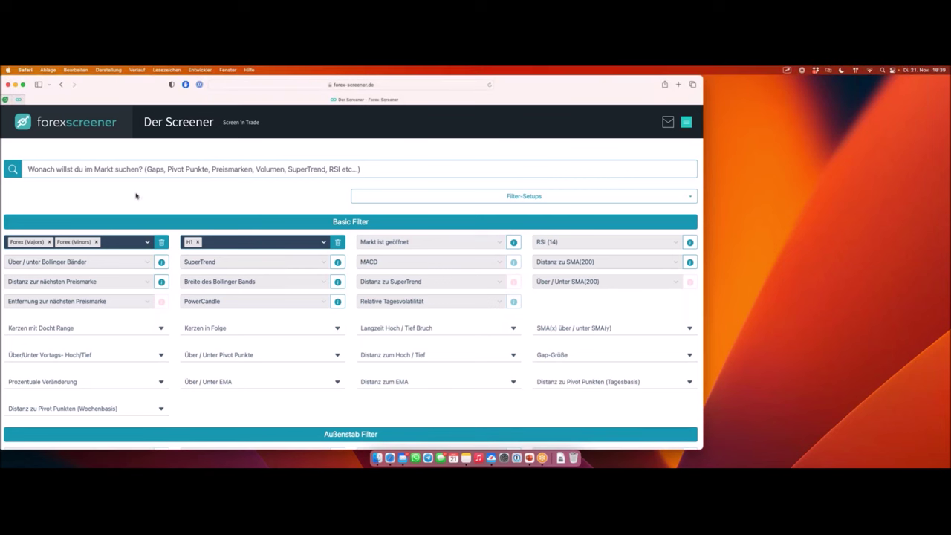
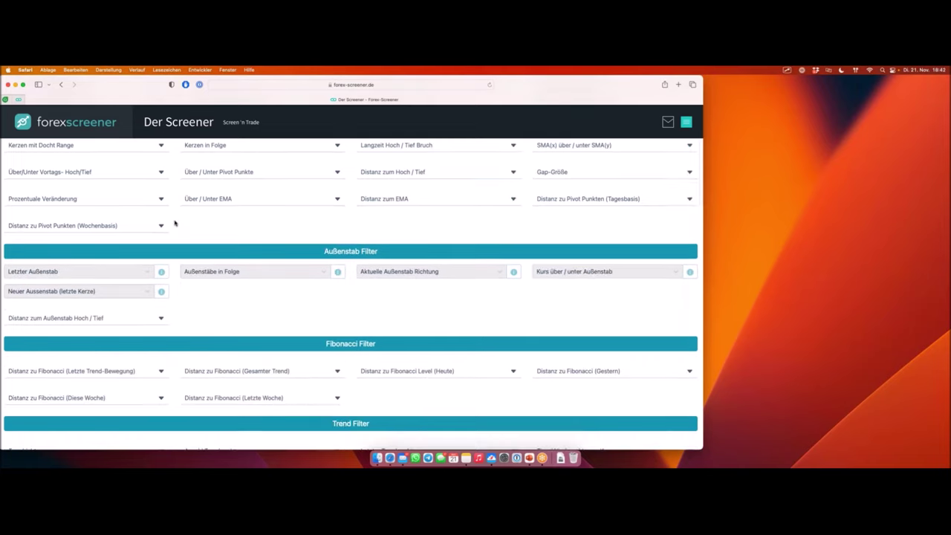
# Highlight the Pattern Filter section and set its Bullish / Bearish Engulfing filter to Bullishes Engulfing.
pyautogui.scroll(-3, 176, 221)
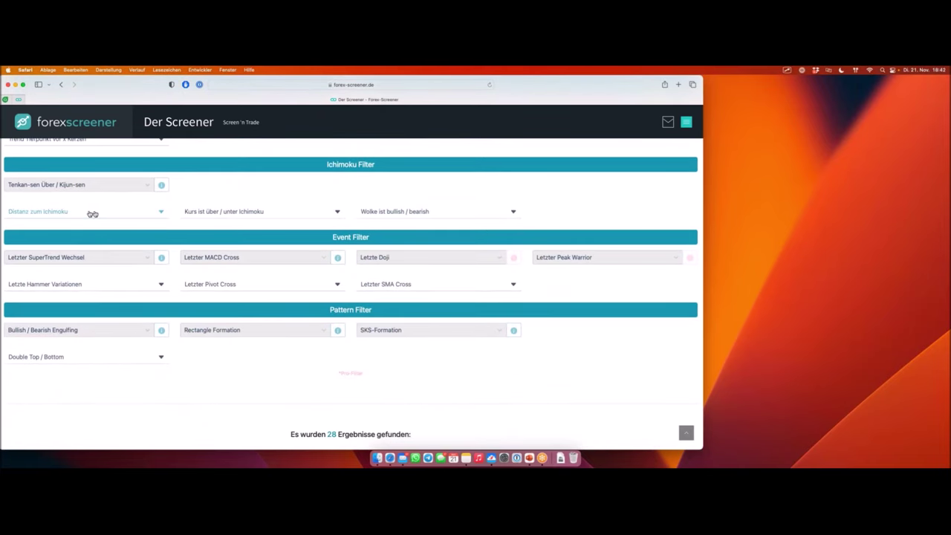
pyautogui.moveTo(330, 312); pyautogui.dragTo(371, 310)
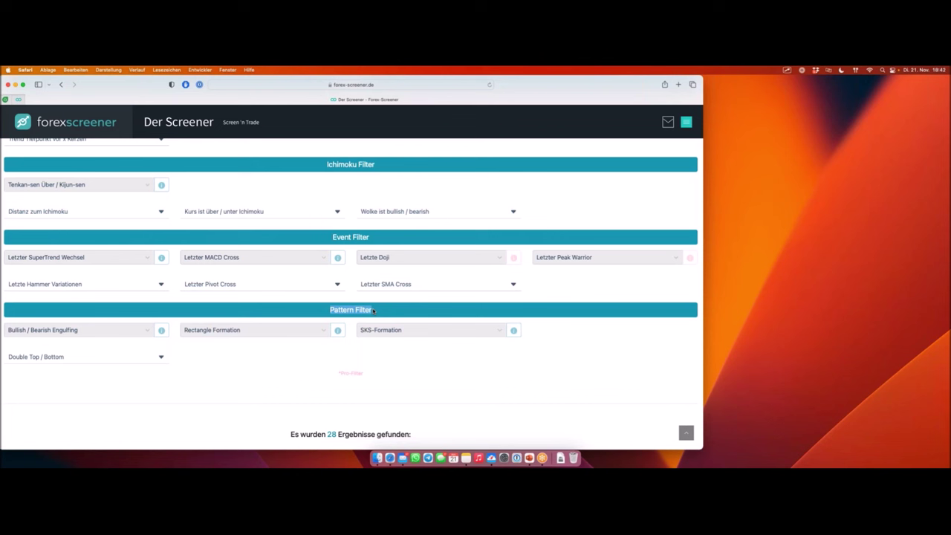
pyautogui.click(95, 330)
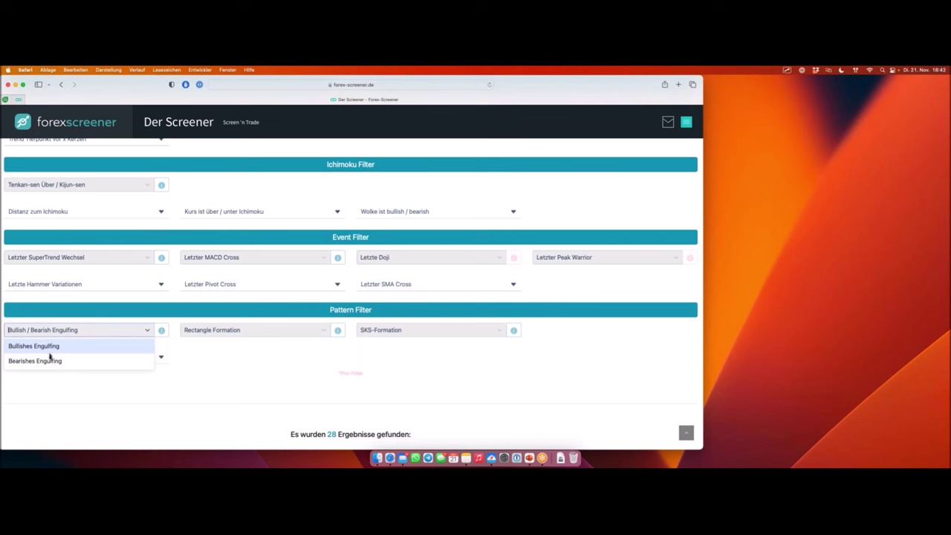
pyautogui.click(83, 332)
pyautogui.click(82, 334)
pyautogui.click(47, 347)
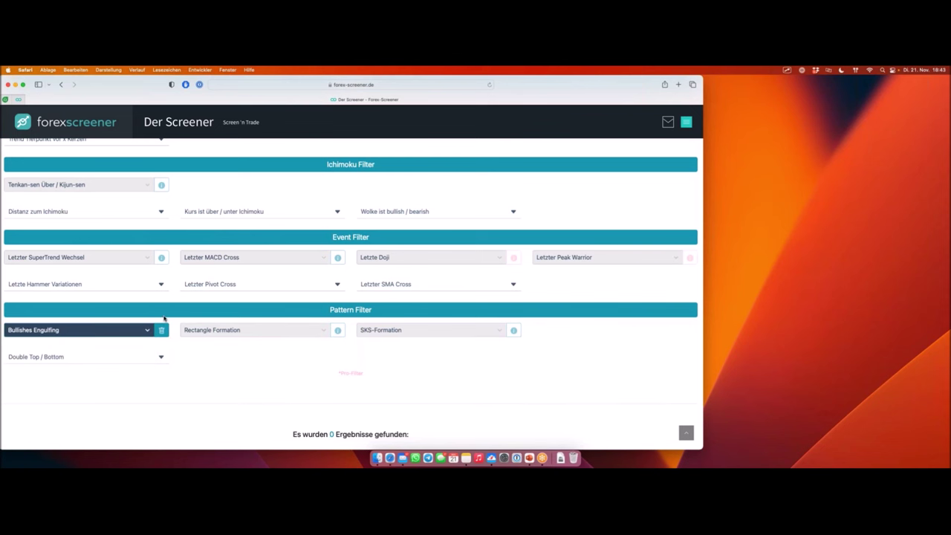
pyautogui.scroll(-1, 178, 263)
pyautogui.scroll(2, 180, 260)
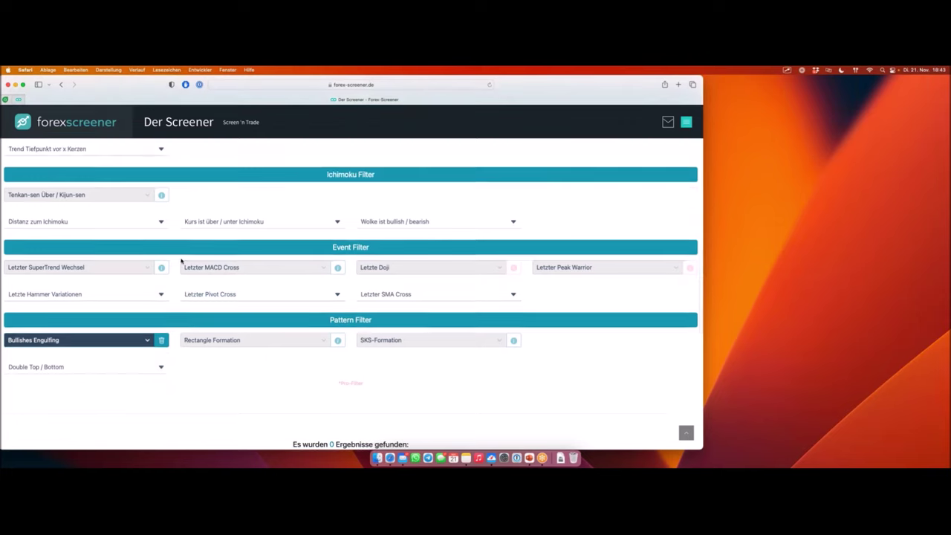
# Remove H1 from the Zeitintervall filter and underline the Forex (Majors) and Forex (Minors) market selection.
pyautogui.scroll(15, 180, 260)
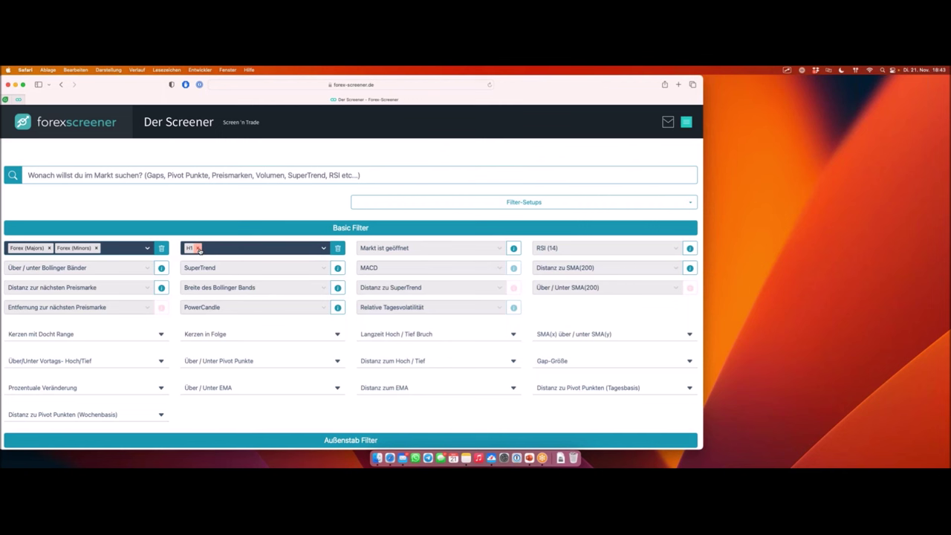
pyautogui.click(198, 249)
pyautogui.scroll(-1, 197, 248)
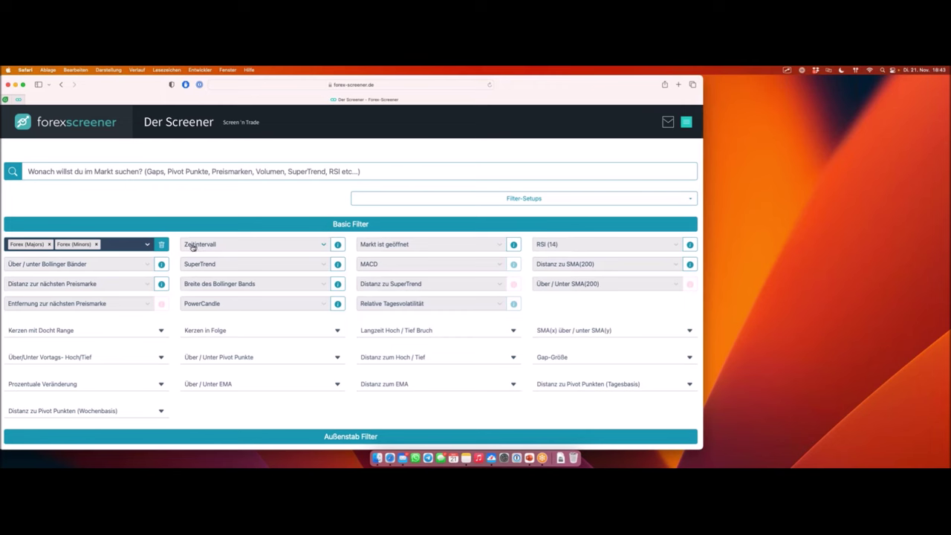
pyautogui.scroll(-5, 190, 246)
pyautogui.scroll(3, 70, 185)
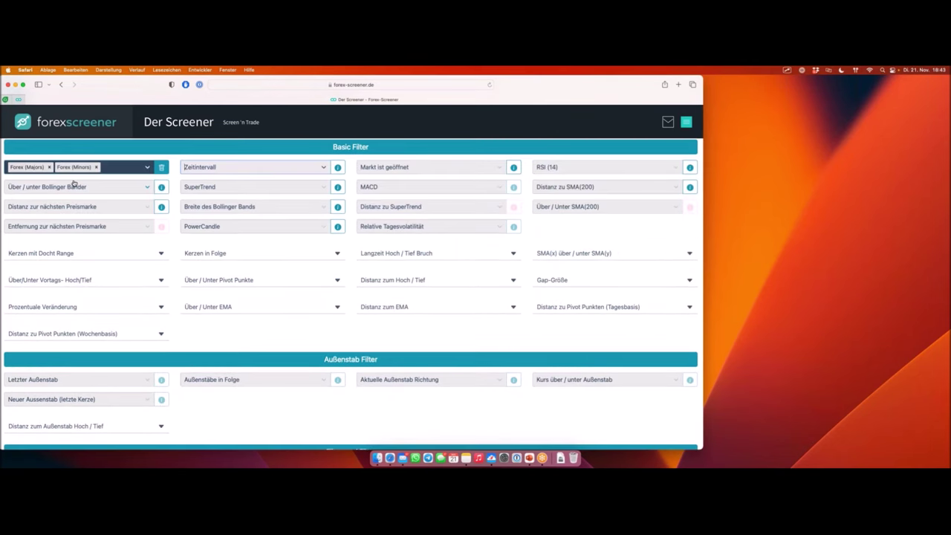
pyautogui.moveTo(8, 177); pyautogui.dragTo(102, 178)
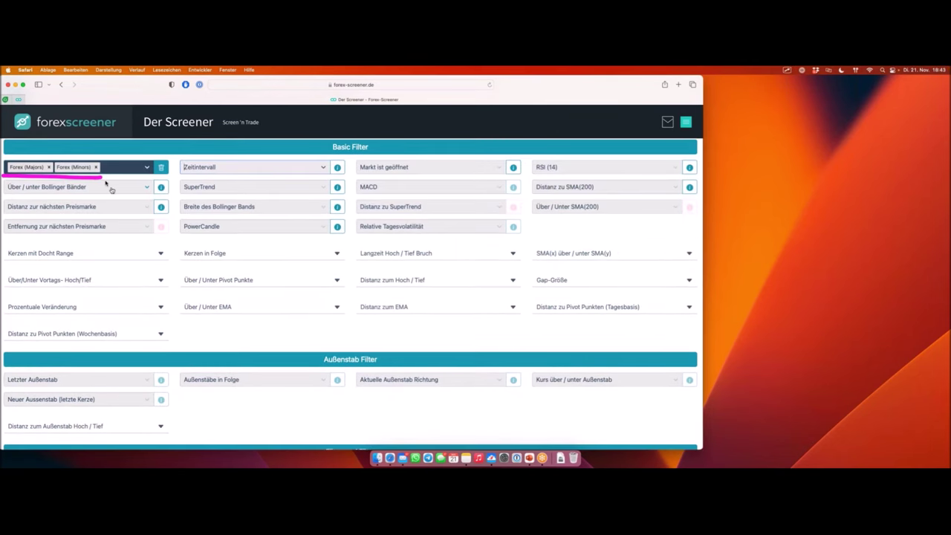
# Examine the engulfing results across all time intervals and underline the NZDCAD-W1 result.
pyautogui.scroll(-15, 222, 212)
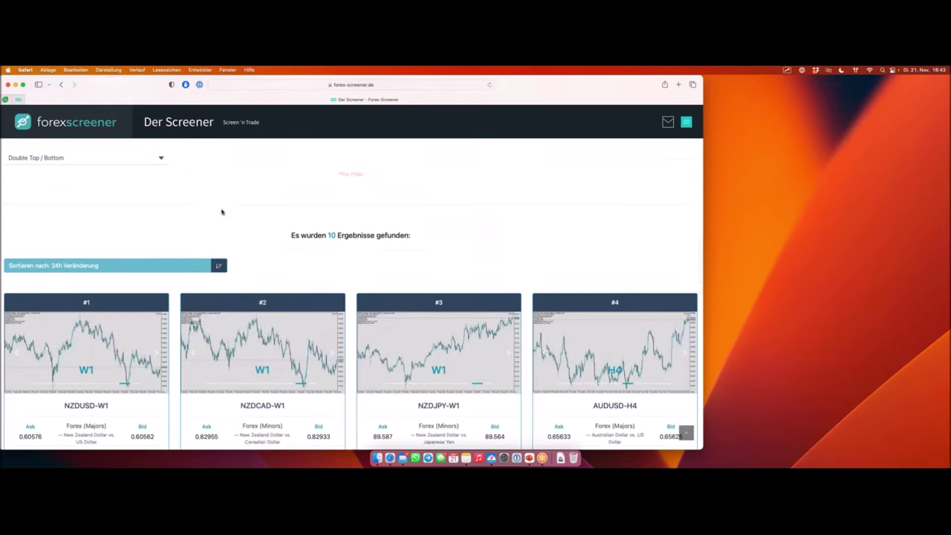
pyautogui.scroll(-2, 215, 213)
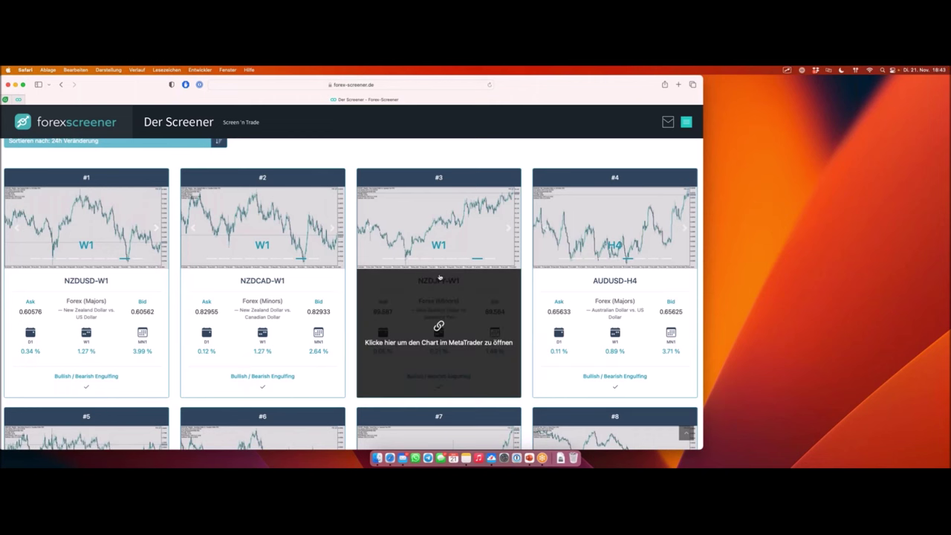
pyautogui.scroll(-1, 466, 269)
pyautogui.scroll(-1, 468, 267)
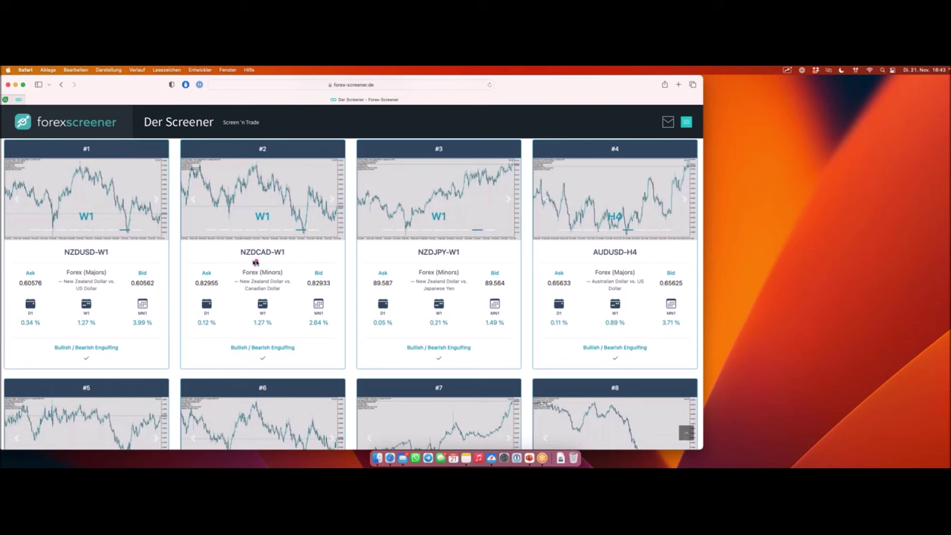
pyautogui.moveTo(235, 260); pyautogui.dragTo(294, 261)
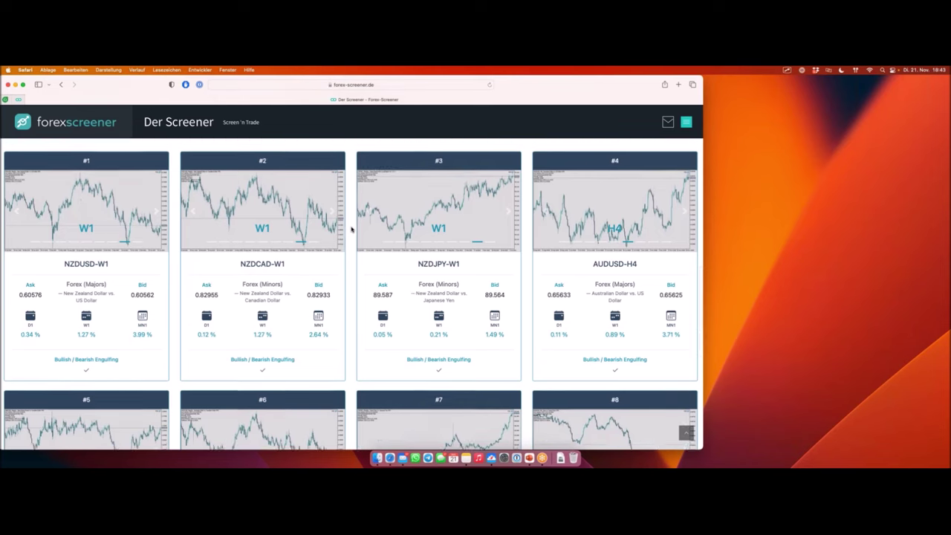
# Set the Zeitintervall filter to M5, M15, H1, M30 and H4.
pyautogui.scroll(15, 352, 230)
pyautogui.scroll(3, 351, 229)
pyautogui.click(217, 249)
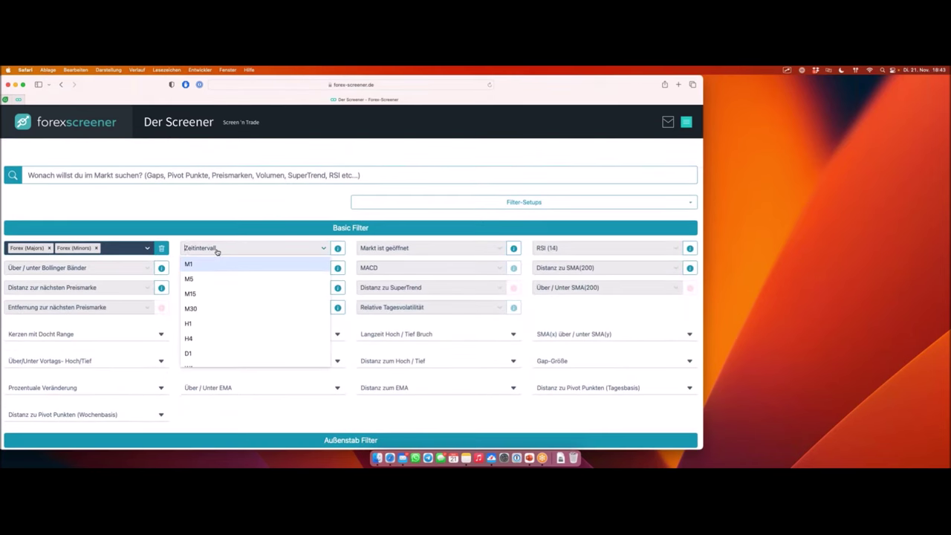
pyautogui.click(208, 278)
pyautogui.click(260, 252)
pyautogui.click(196, 278)
pyautogui.click(256, 251)
pyautogui.click(216, 293)
pyautogui.click(271, 251)
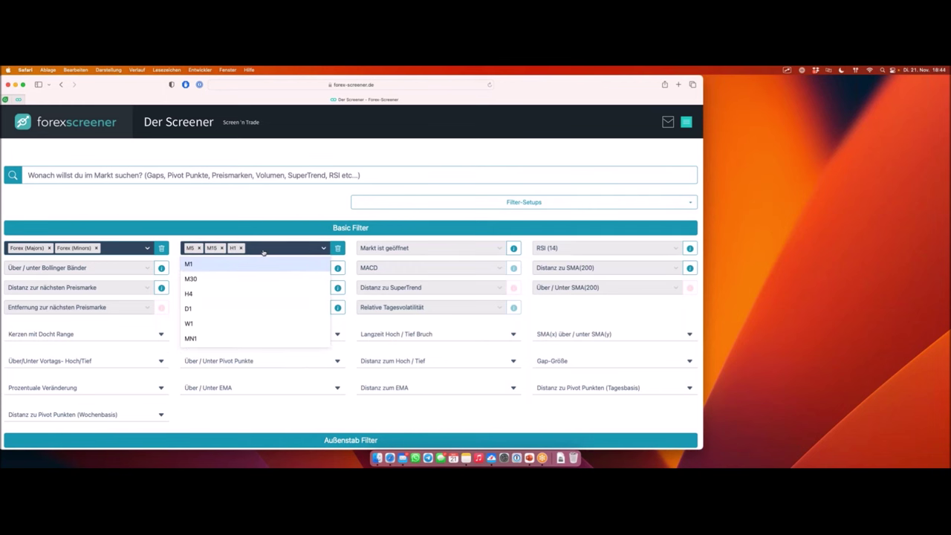
pyautogui.click(227, 278)
pyautogui.click(279, 251)
pyautogui.click(217, 280)
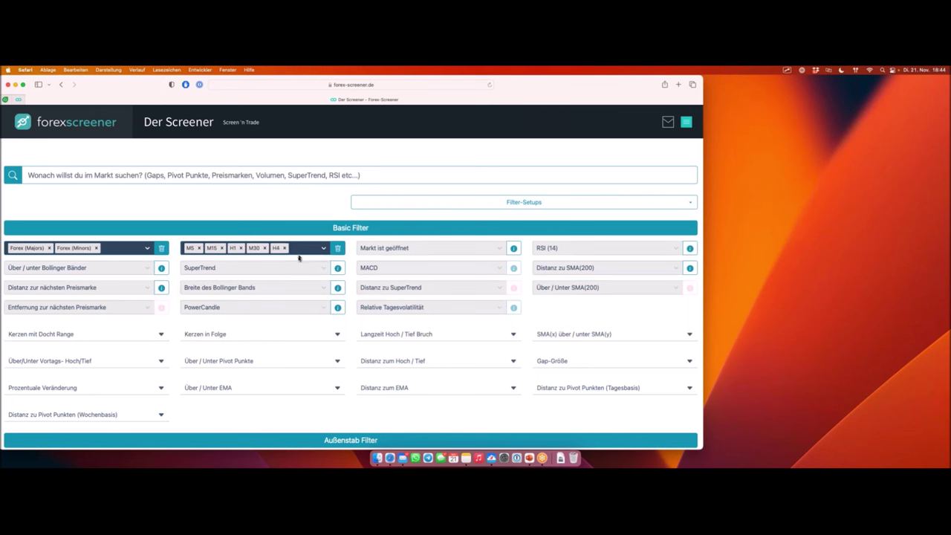
# Check the engulfing results for the selected time intervals.
pyautogui.scroll(-2, 327, 261)
pyautogui.scroll(-15, 327, 263)
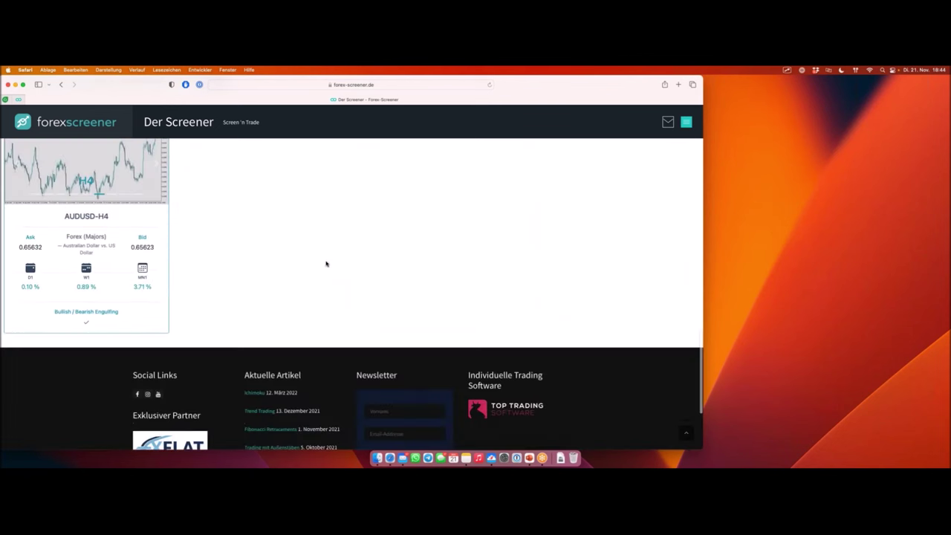
pyautogui.scroll(3, 325, 263)
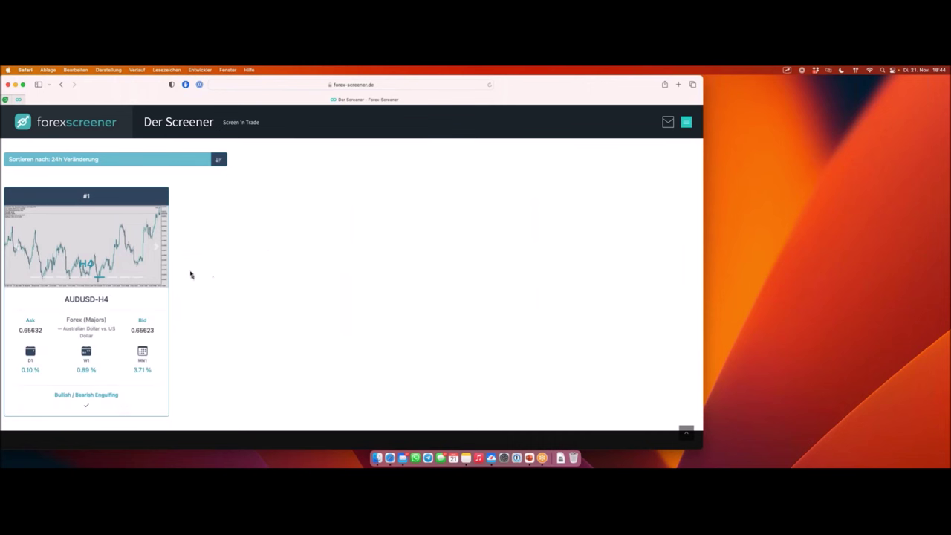
pyautogui.scroll(1, 222, 265)
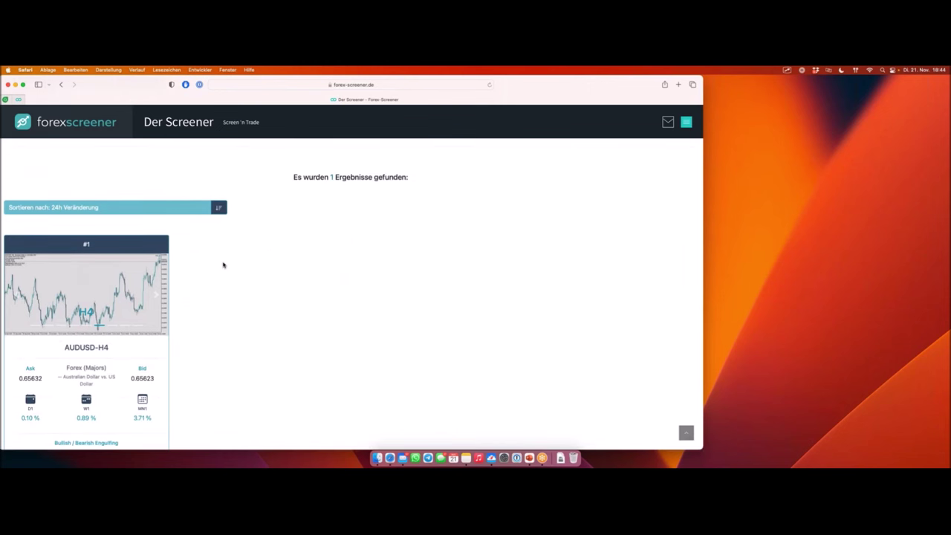
pyautogui.scroll(-1, 229, 263)
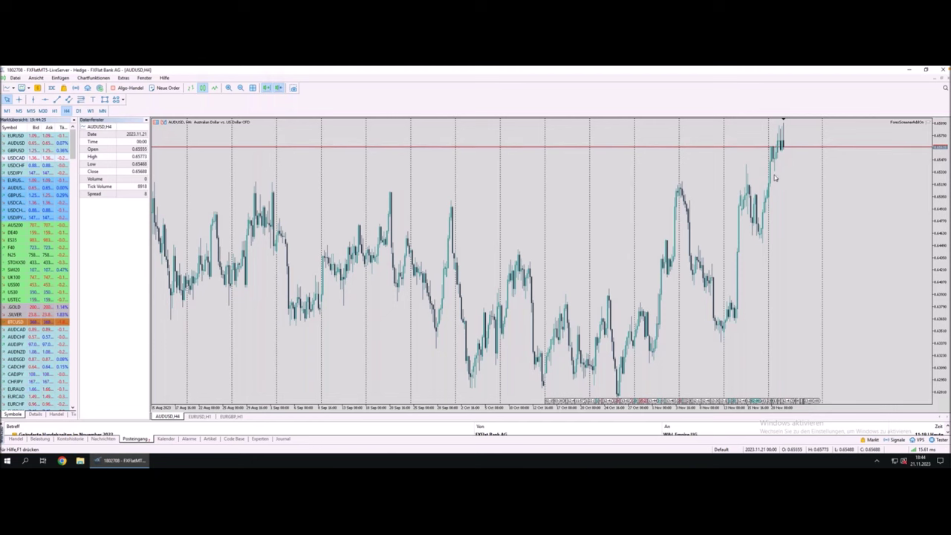
# Zoom in on the AUDUSD H4 chart in MetaTrader and mark the high and low of the latest candle.
pyautogui.press('+')
pyautogui.moveTo(783, 170)
pyautogui.mouseDown()
pyautogui.moveTo(796, 140)
pyautogui.moveTo(822, 154)
pyautogui.mouseUp()
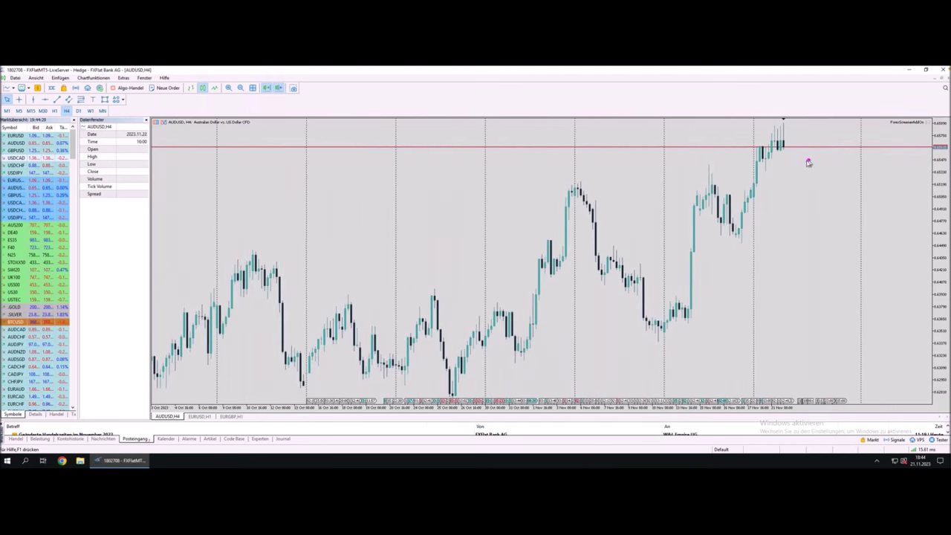
pyautogui.moveTo(780, 152)
pyautogui.mouseDown()
pyautogui.moveTo(782, 170)
pyautogui.moveTo(782, 151)
pyautogui.mouseUp()
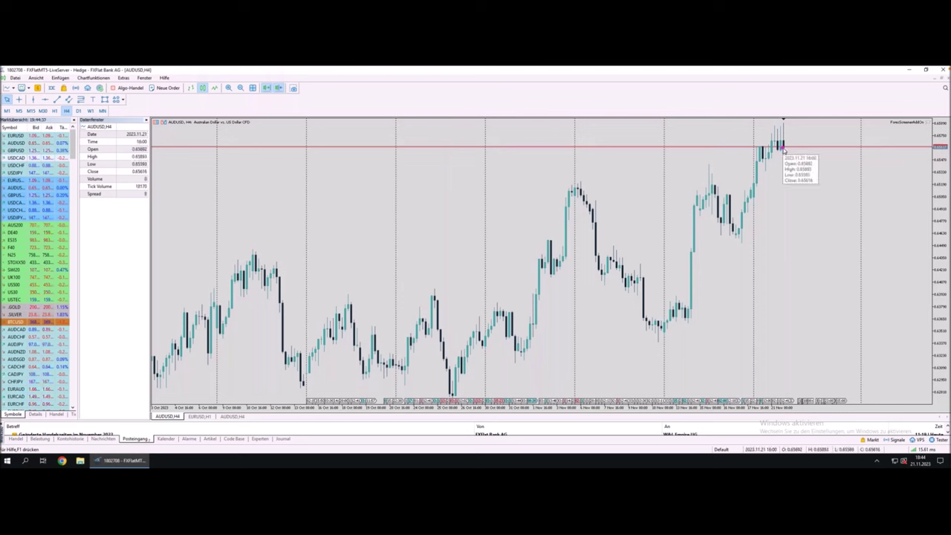
pyautogui.click(782, 150)
pyautogui.click(780, 127)
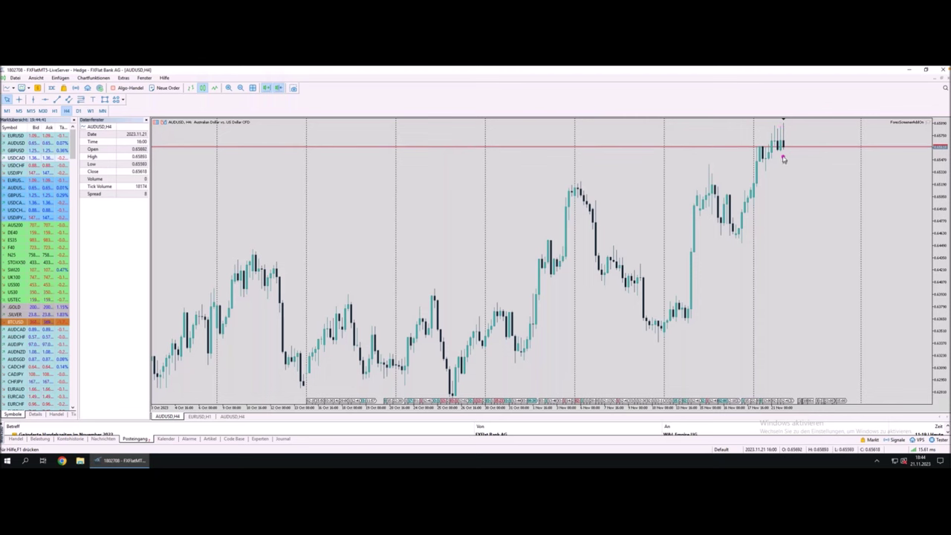
pyautogui.click(781, 153)
# Zoom the AUDUSD H4 chart back out and mark the recent candles around the current price line.
pyautogui.scroll(1, 773, 169)
pyautogui.scroll(-1, 773, 170)
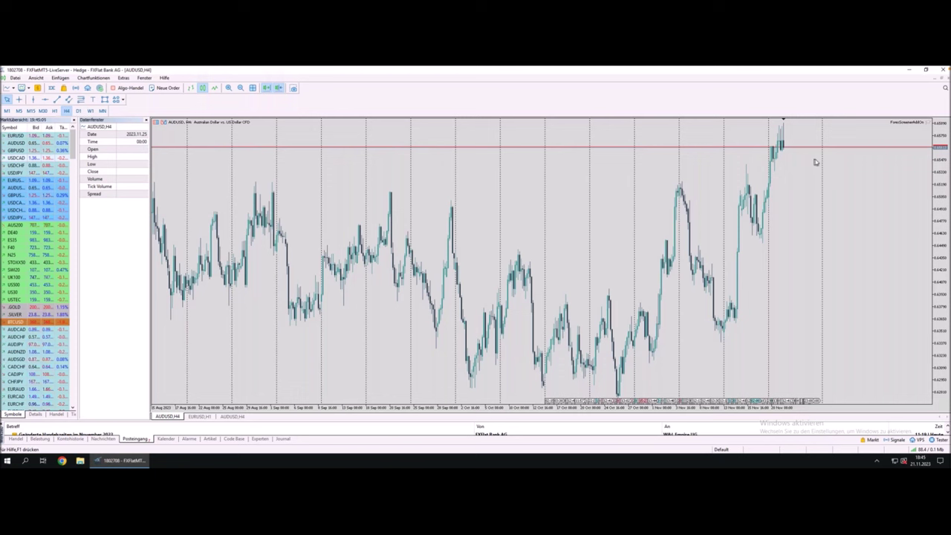
pyautogui.moveTo(772, 140)
pyautogui.mouseDown()
pyautogui.moveTo(795, 137)
pyautogui.moveTo(800, 125)
pyautogui.moveTo(770, 125)
pyautogui.moveTo(778, 141)
pyautogui.mouseUp()
pyautogui.moveTo(779, 144)
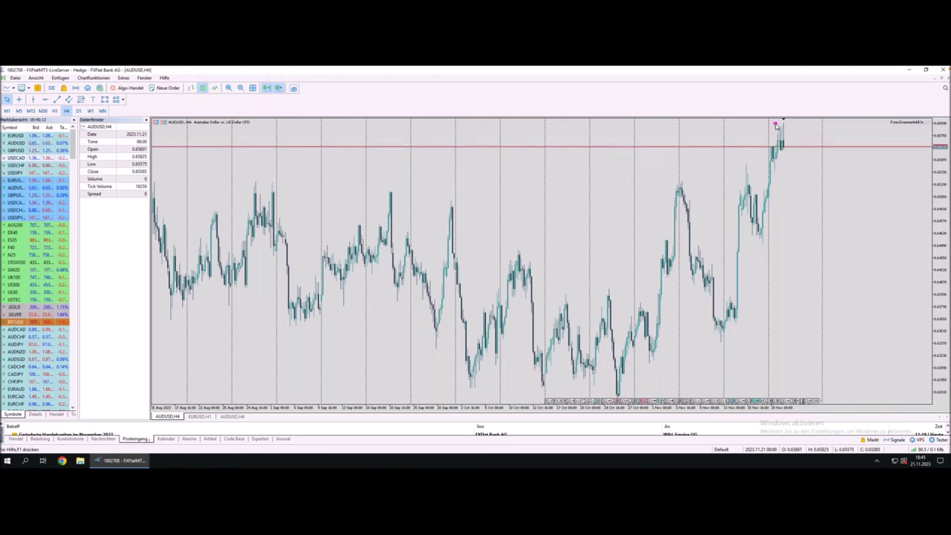
pyautogui.moveTo(782, 143); pyautogui.dragTo(793, 170)
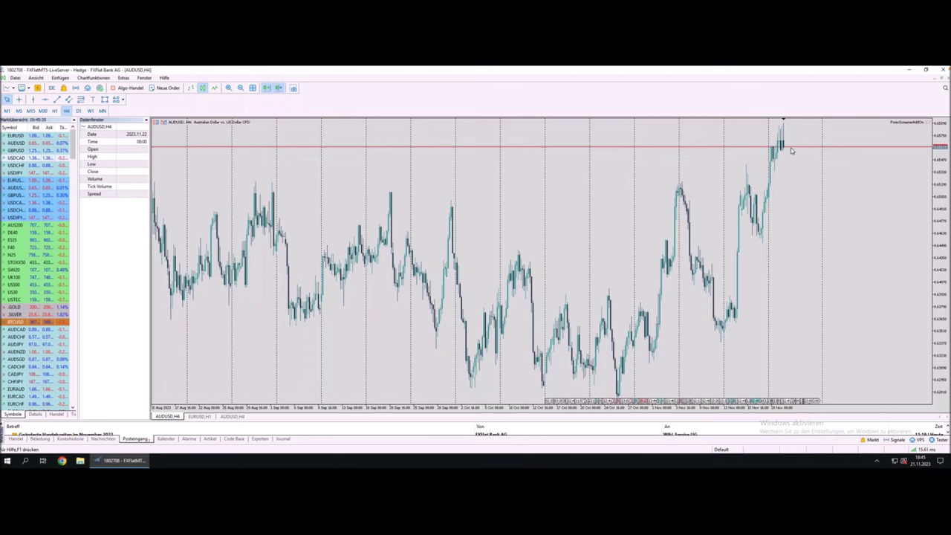
# Mark further spots beside the latest H4 candles, and switch the AUDUSD chart to the D1 timeframe.
pyautogui.scroll(1, 788, 151)
pyautogui.scroll(-1, 788, 151)
pyautogui.moveTo(772, 154)
pyautogui.mouseDown()
pyautogui.moveTo(789, 152)
pyautogui.moveTo(794, 130)
pyautogui.moveTo(769, 123)
pyautogui.moveTo(772, 150)
pyautogui.mouseUp()
pyautogui.moveTo(788, 138); pyautogui.dragTo(790, 140)
pyautogui.click(78, 111)
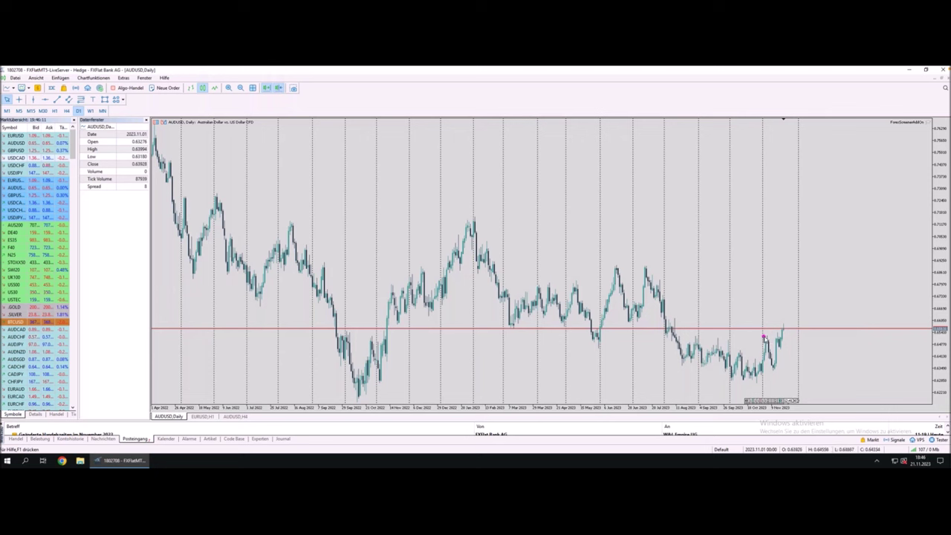
pyautogui.moveTo(780, 341)
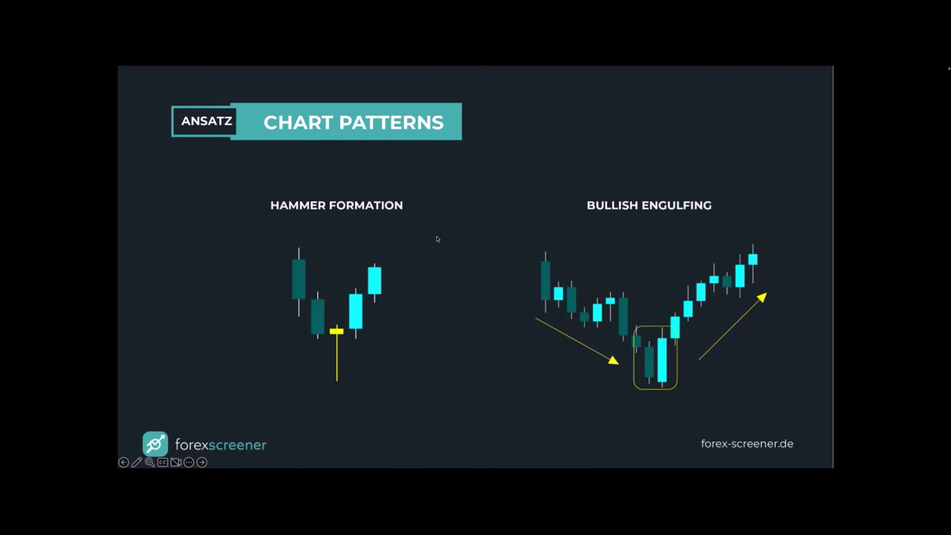
pyautogui.press('Right')
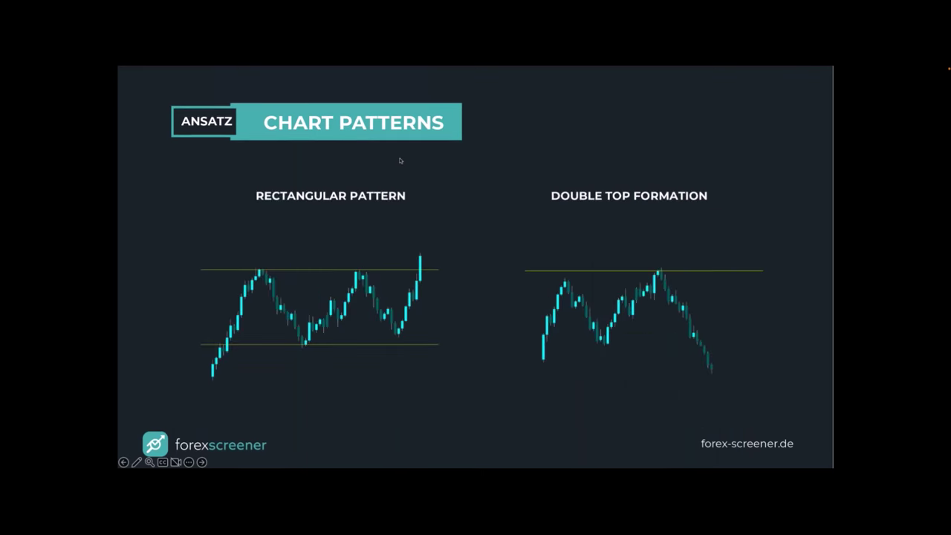
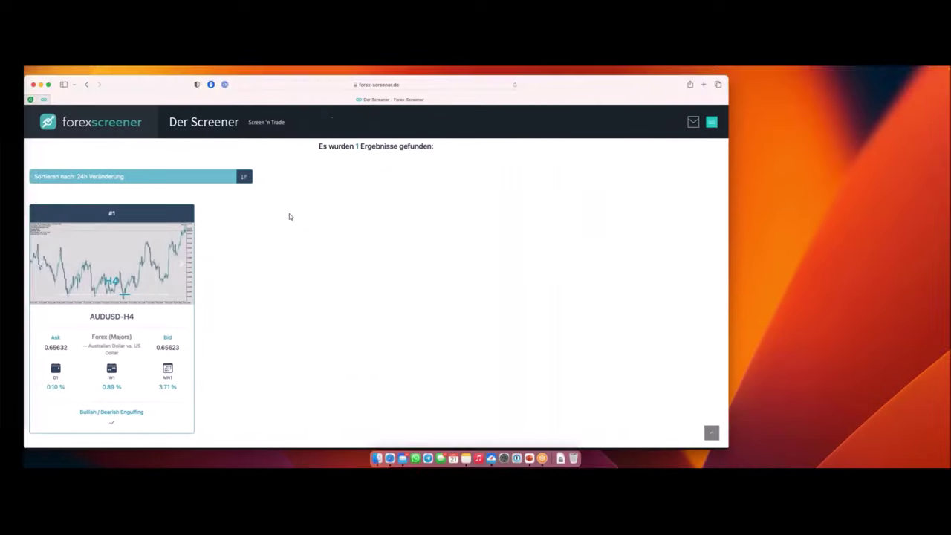
# Return to the screener in Safari, remove the Bullishes Engulfing filter and highlight the Trend Filter section heading.
pyautogui.scroll(5, 300, 225)
pyautogui.scroll(-1, 170, 313)
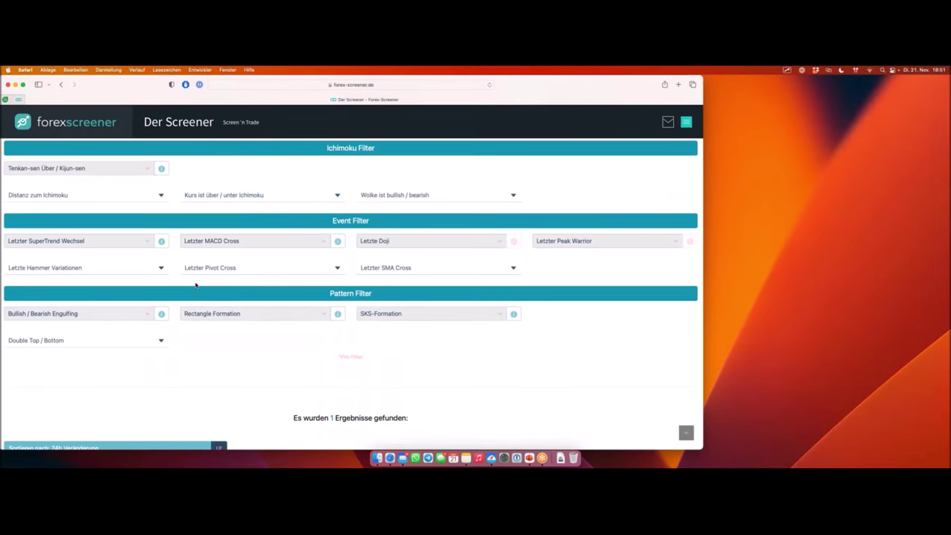
pyautogui.scroll(5, 196, 288)
pyautogui.moveTo(332, 302); pyautogui.dragTo(374, 302)
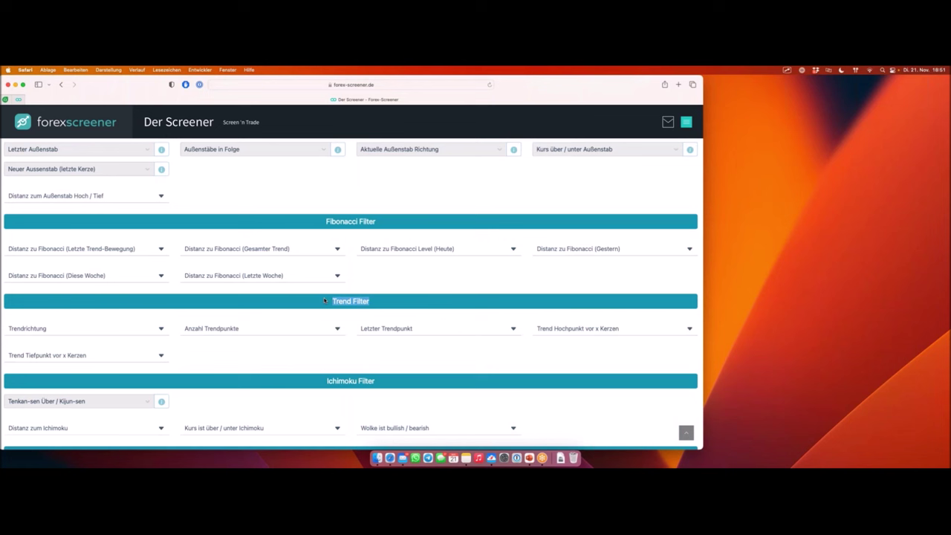
# Expand the Trendrichtung filter in the Trend Filter section and set Trendrichtung to Aufwärtstrend.
pyautogui.click(384, 295)
pyautogui.click(148, 332)
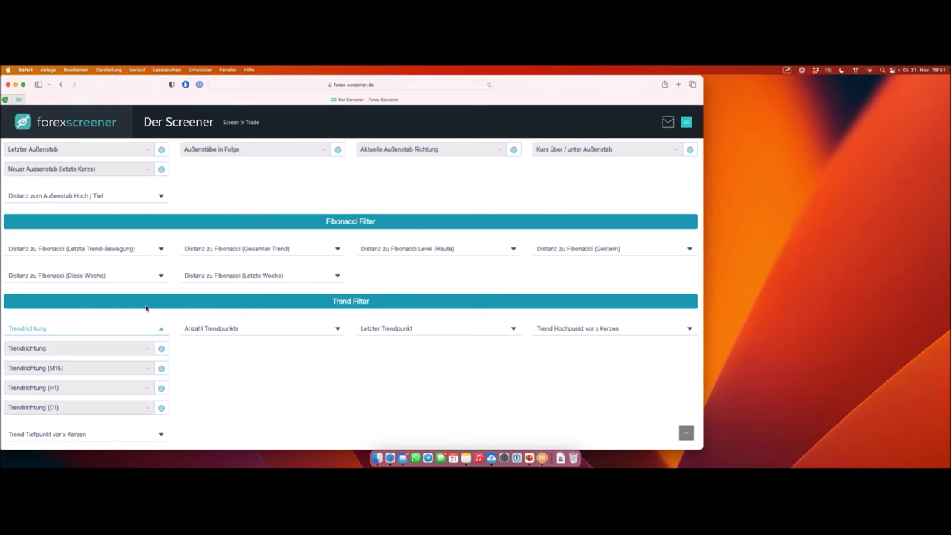
pyautogui.click(76, 350)
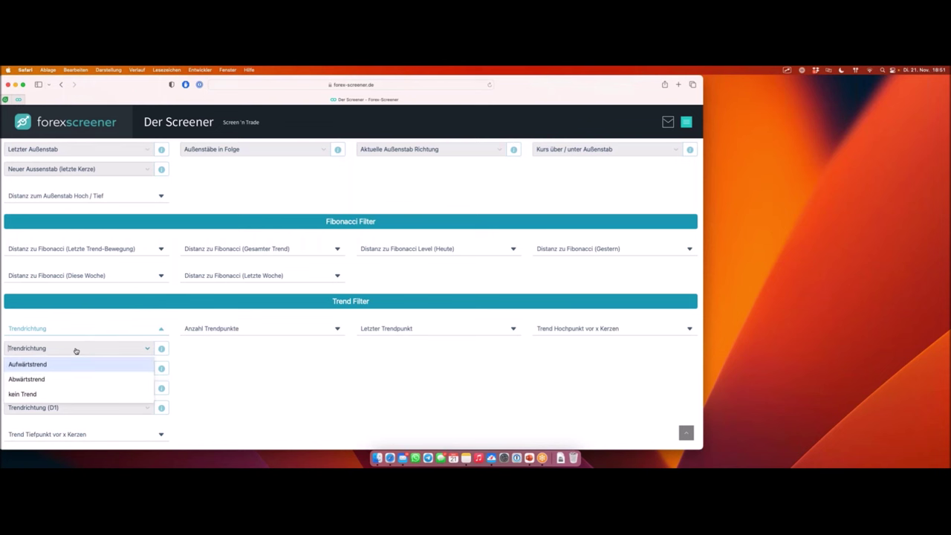
pyautogui.scroll(1, 67, 364)
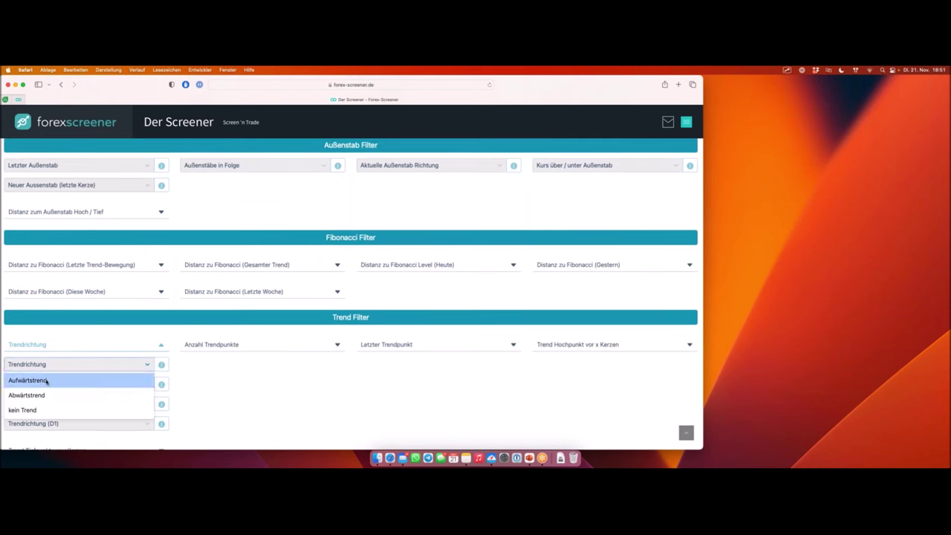
pyautogui.click(47, 380)
# Go to the filtered results and open the NZDUSD-H4 chart in MetaTrader.
pyautogui.scroll(-5, 169, 311)
pyautogui.scroll(-20, 169, 308)
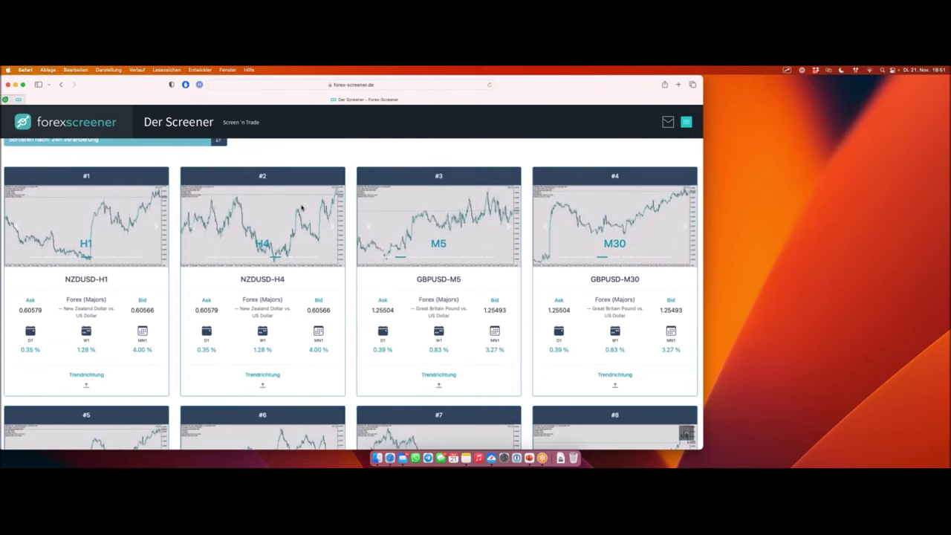
pyautogui.moveTo(290, 295)
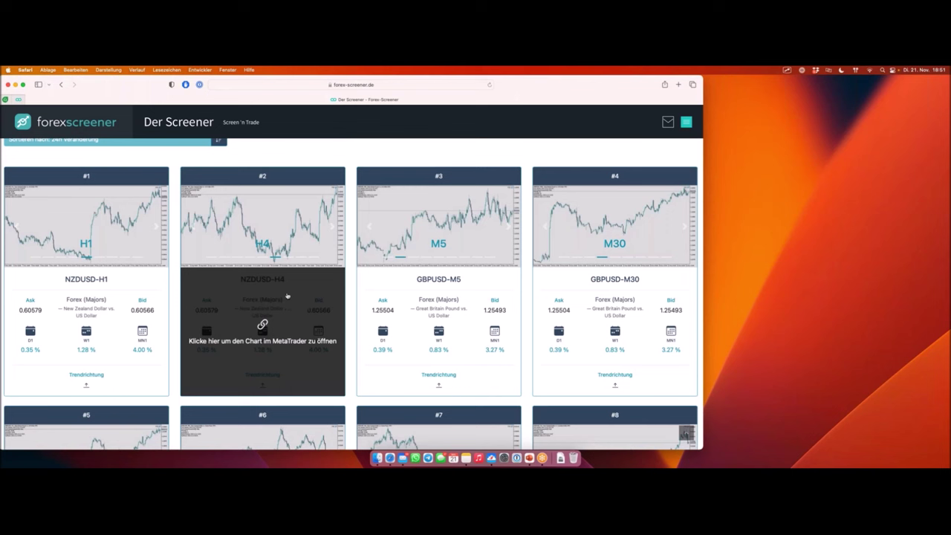
pyautogui.click(289, 295)
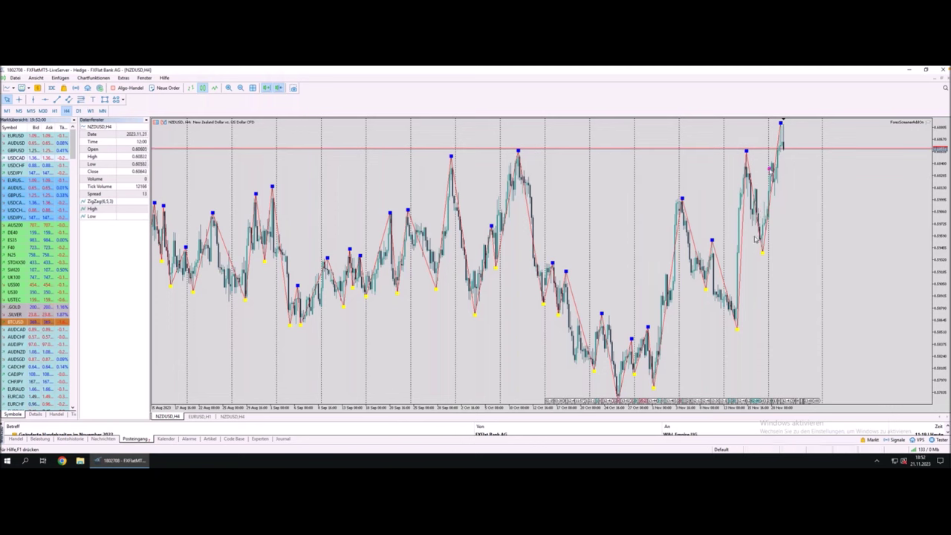
# Mark the last two swing lows on the NZDUSD H4 chart and sketch a pullback and new rise from the latest high.
pyautogui.moveTo(740, 280); pyautogui.dragTo(738, 328)
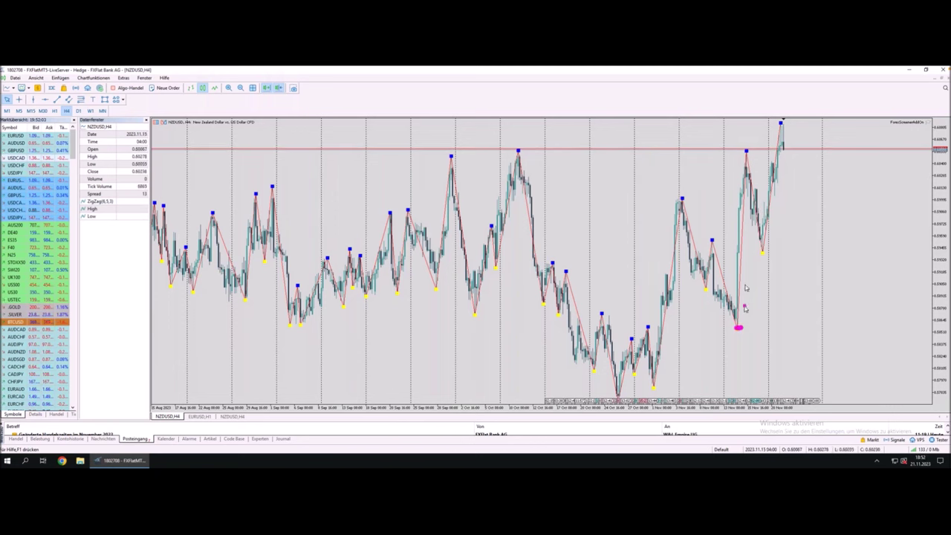
pyautogui.click(763, 251)
pyautogui.moveTo(765, 254)
pyautogui.mouseDown()
pyautogui.moveTo(799, 124)
pyautogui.moveTo(784, 127)
pyautogui.mouseUp()
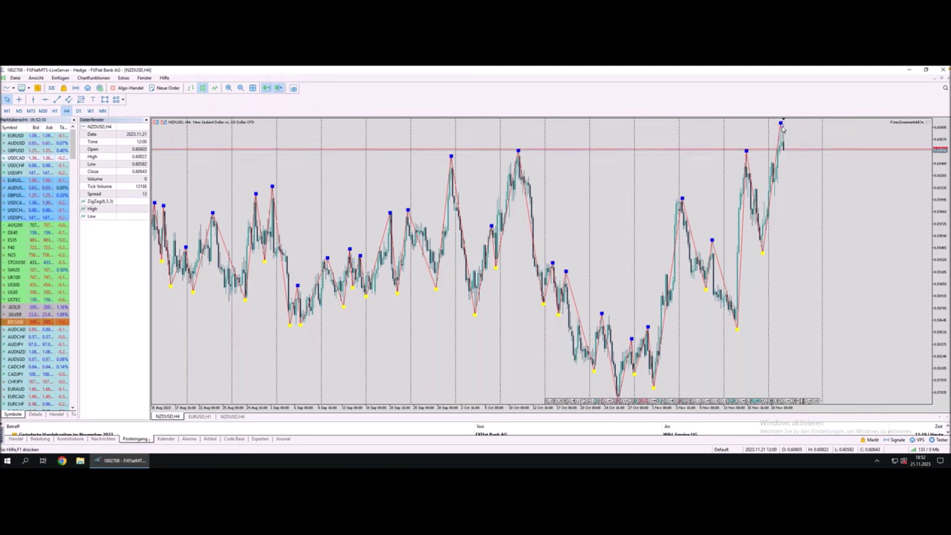
pyautogui.moveTo(781, 125); pyautogui.dragTo(801, 197)
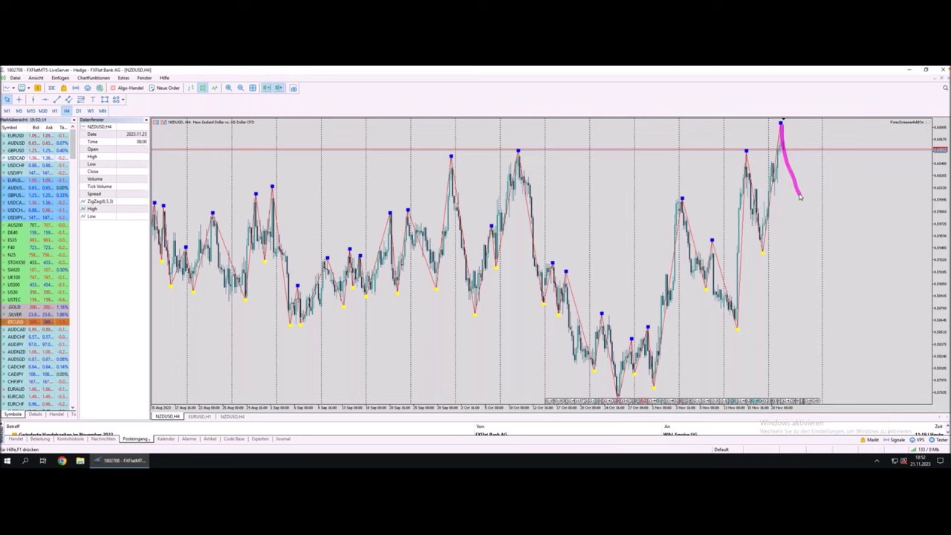
pyautogui.moveTo(798, 197); pyautogui.dragTo(833, 113)
# Mark the newest NZDUSD H4 candles around the current price line and sketch a possible continuation from there.
pyautogui.moveTo(775, 139)
pyautogui.mouseDown()
pyautogui.moveTo(796, 126)
pyautogui.moveTo(774, 122)
pyautogui.moveTo(774, 140)
pyautogui.mouseUp()
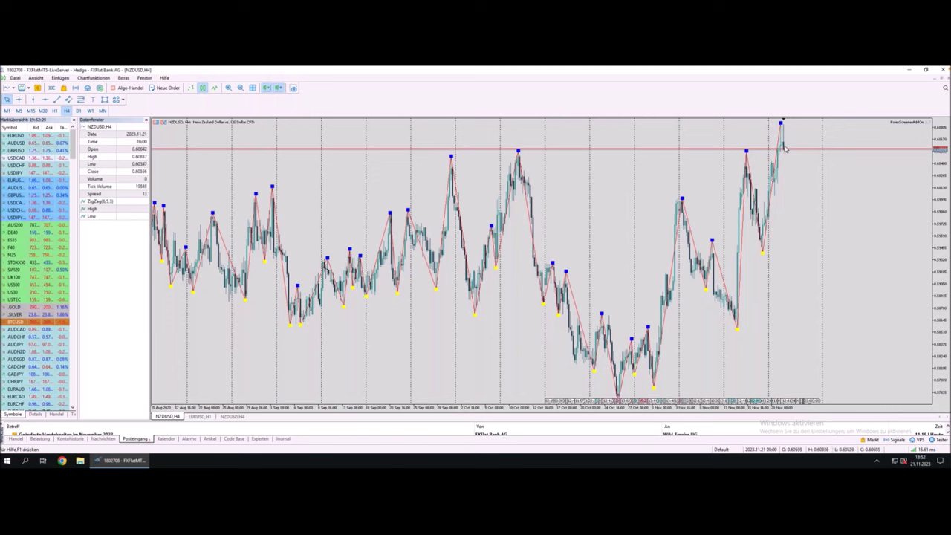
pyautogui.moveTo(774, 139)
pyautogui.mouseDown()
pyautogui.moveTo(793, 138)
pyautogui.moveTo(793, 123)
pyautogui.moveTo(767, 126)
pyautogui.moveTo(794, 169)
pyautogui.mouseUp()
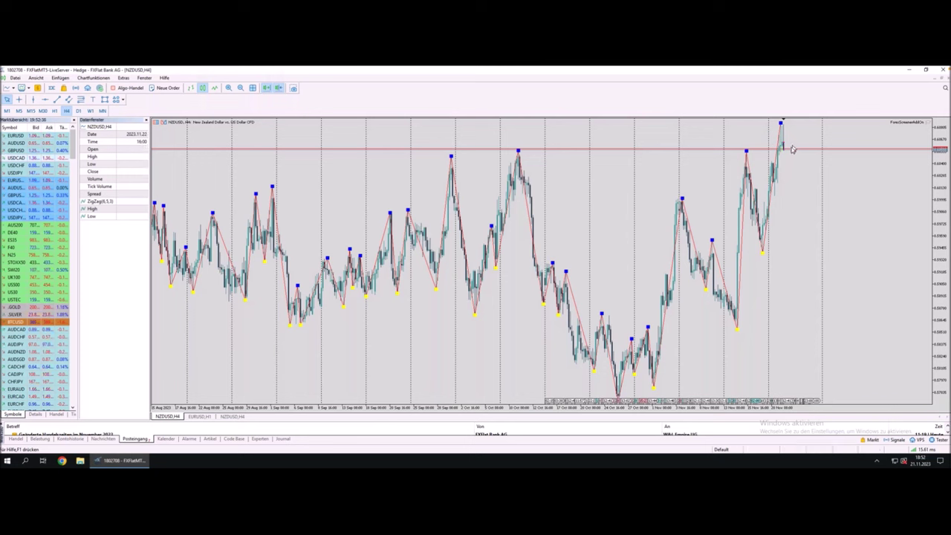
pyautogui.moveTo(783, 151)
pyautogui.moveTo(782, 144)
pyautogui.mouseDown()
pyautogui.moveTo(797, 193)
pyautogui.moveTo(832, 99)
pyautogui.moveTo(821, 106)
pyautogui.moveTo(843, 106)
pyautogui.mouseUp()
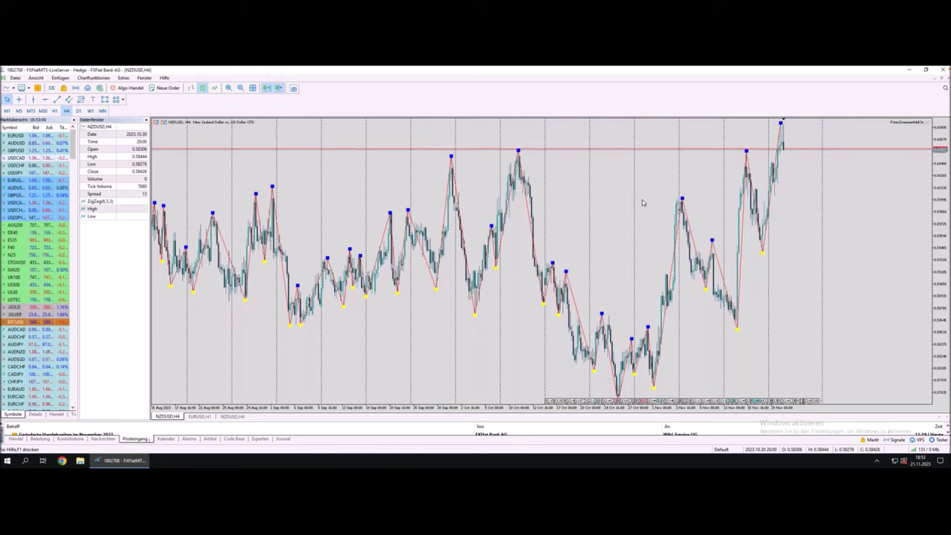
# Trace the earlier NZDUSD upward move from the early September low to the late September high and the decline following it.
pyautogui.press('super+period')
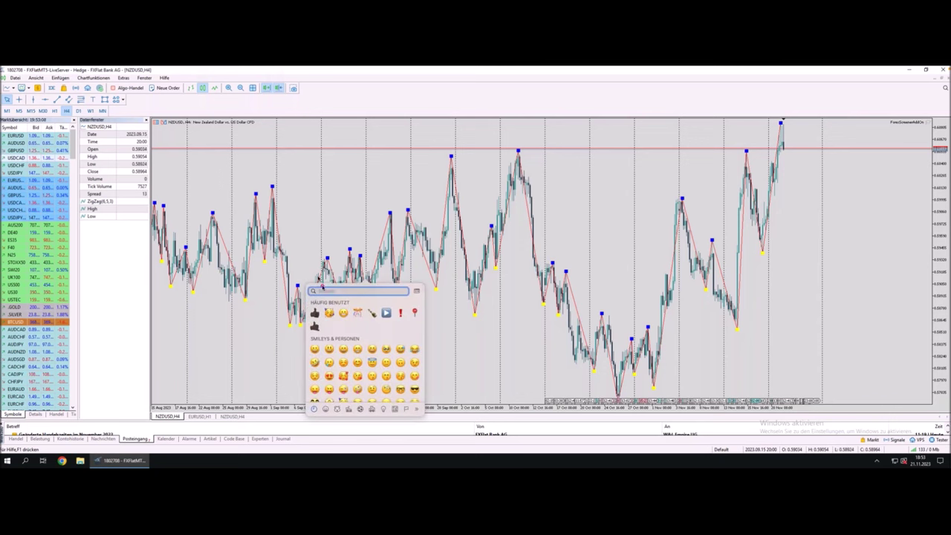
pyautogui.press('Escape')
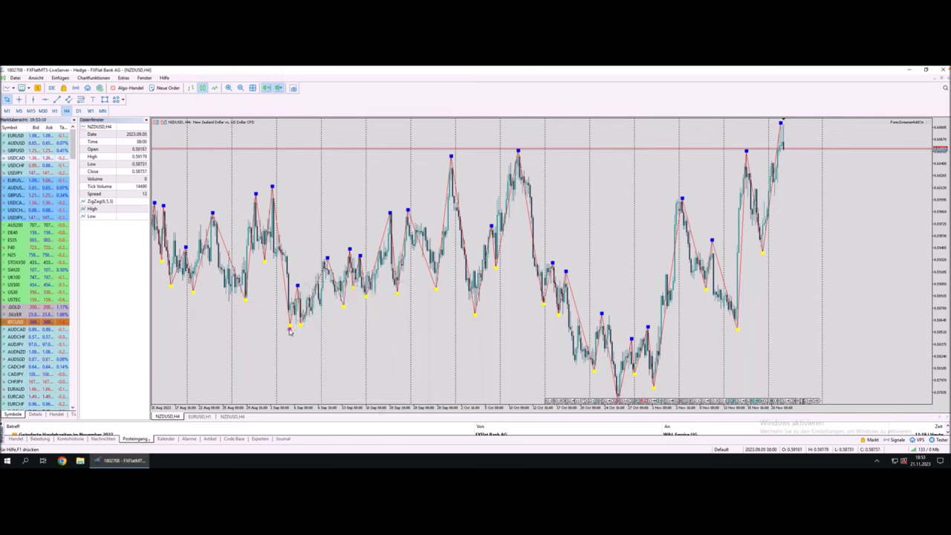
pyautogui.moveTo(290, 331)
pyautogui.mouseDown()
pyautogui.moveTo(295, 291)
pyautogui.moveTo(307, 322)
pyautogui.moveTo(326, 271)
pyautogui.moveTo(342, 302)
pyautogui.moveTo(357, 258)
pyautogui.moveTo(376, 284)
pyautogui.moveTo(397, 224)
pyautogui.moveTo(435, 278)
pyautogui.moveTo(450, 195)
pyautogui.mouseUp()
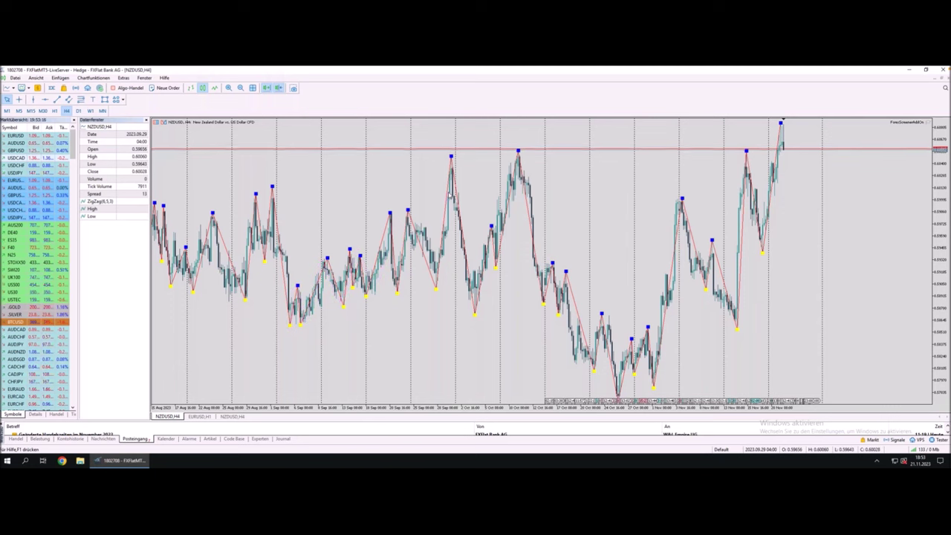
pyautogui.moveTo(289, 327)
pyautogui.mouseDown()
pyautogui.moveTo(297, 293)
pyautogui.moveTo(312, 311)
pyautogui.moveTo(339, 254)
pyautogui.moveTo(366, 288)
pyautogui.moveTo(376, 230)
pyautogui.mouseUp()
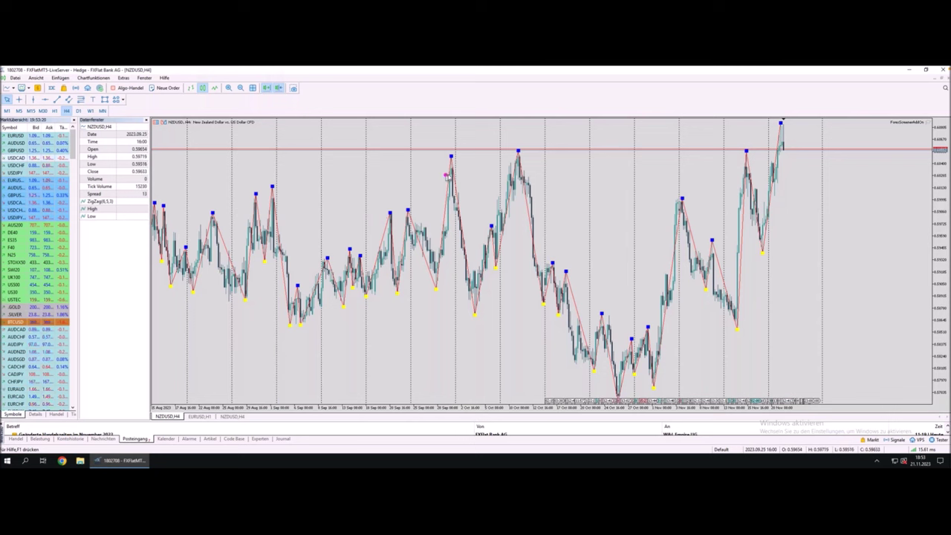
pyautogui.moveTo(465, 139)
pyautogui.mouseDown()
pyautogui.moveTo(495, 137)
pyautogui.moveTo(528, 186)
pyautogui.mouseUp()
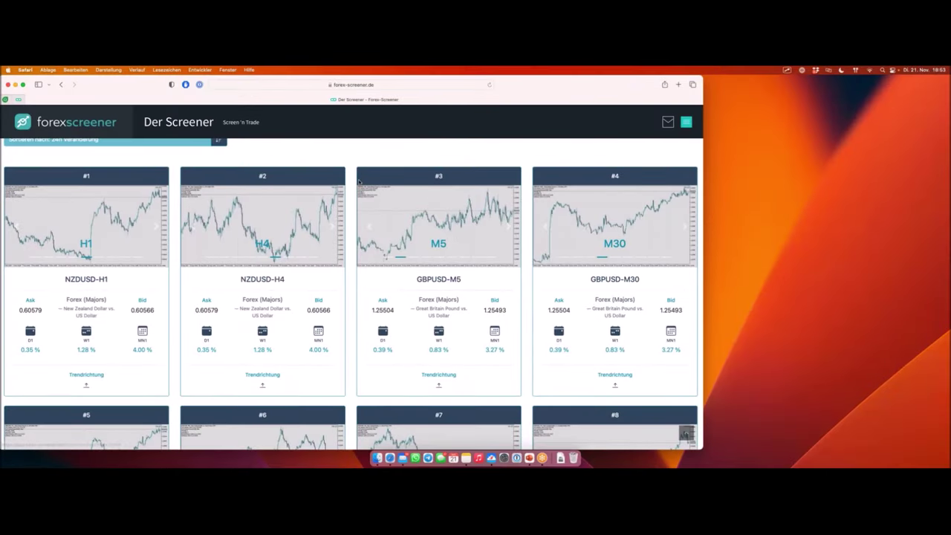
# Return to the screener in Safari, set the Anzahl Trendpunkte filter to Punkte > 10 and highlight the result count.
pyautogui.scroll(10, 359, 182)
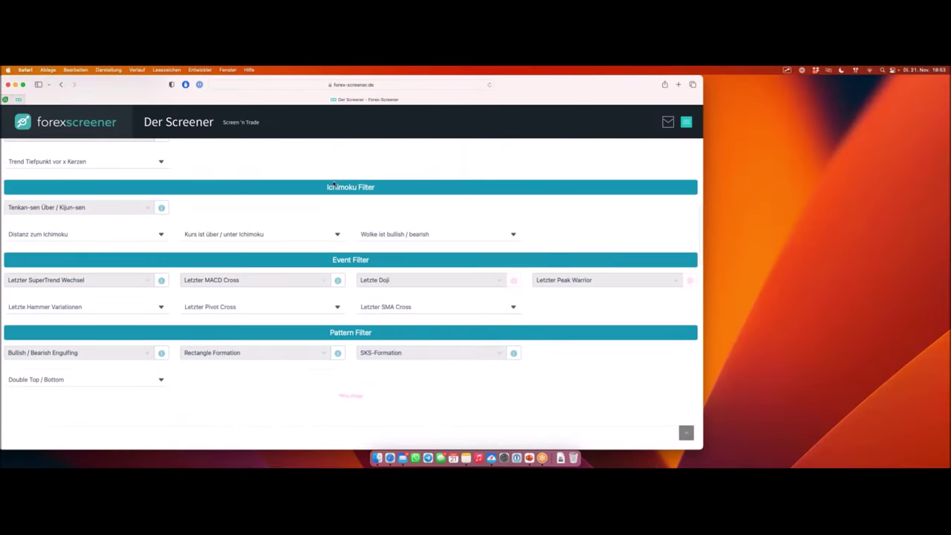
pyautogui.scroll(5, 348, 194)
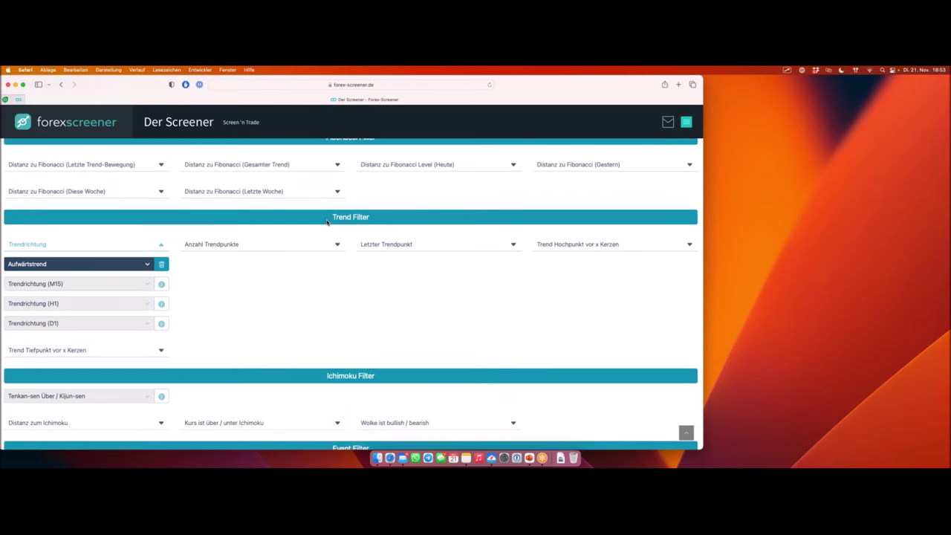
pyautogui.click(273, 247)
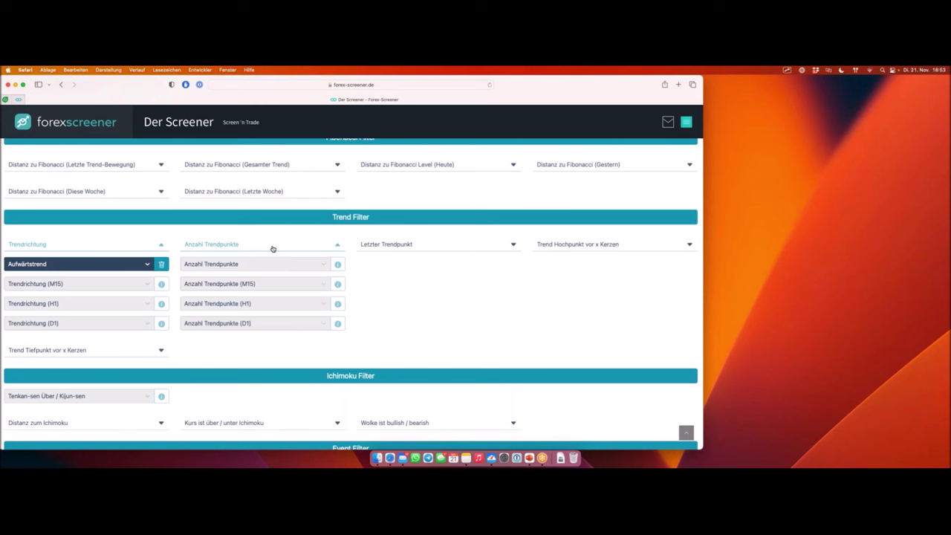
pyautogui.click(267, 263)
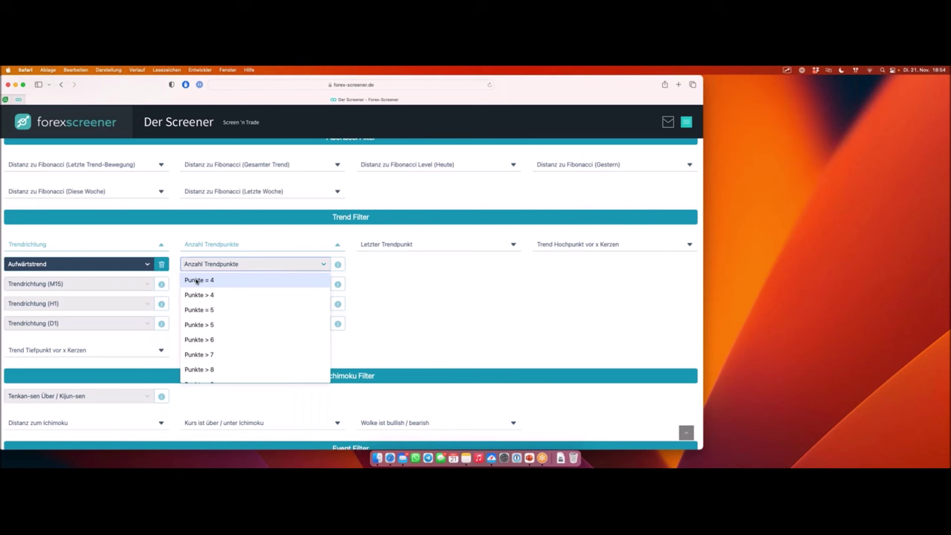
pyautogui.scroll(-2, 223, 312)
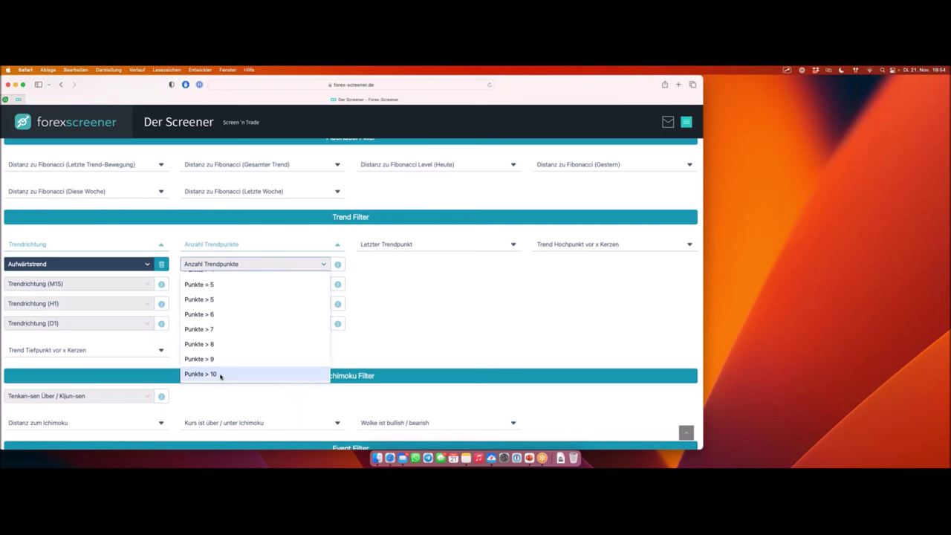
pyautogui.click(220, 374)
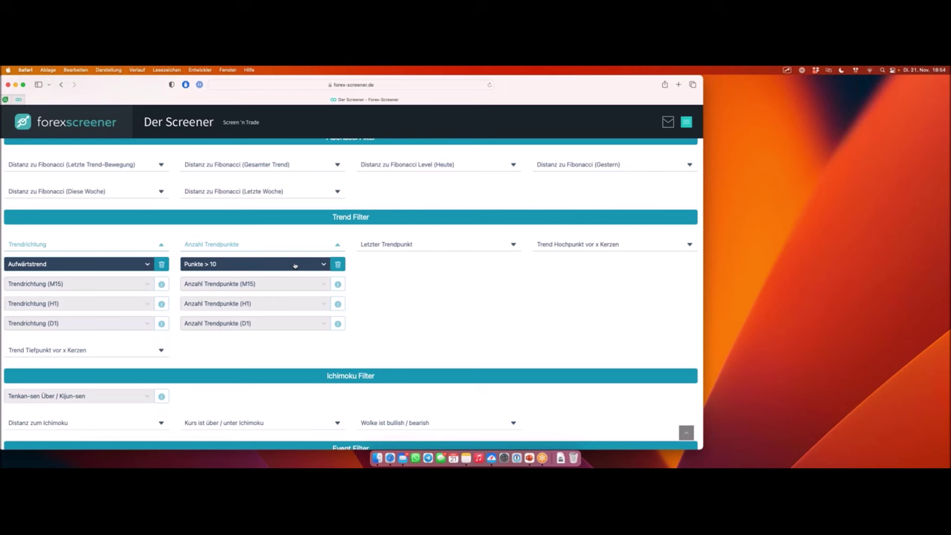
pyautogui.scroll(-10, 352, 278)
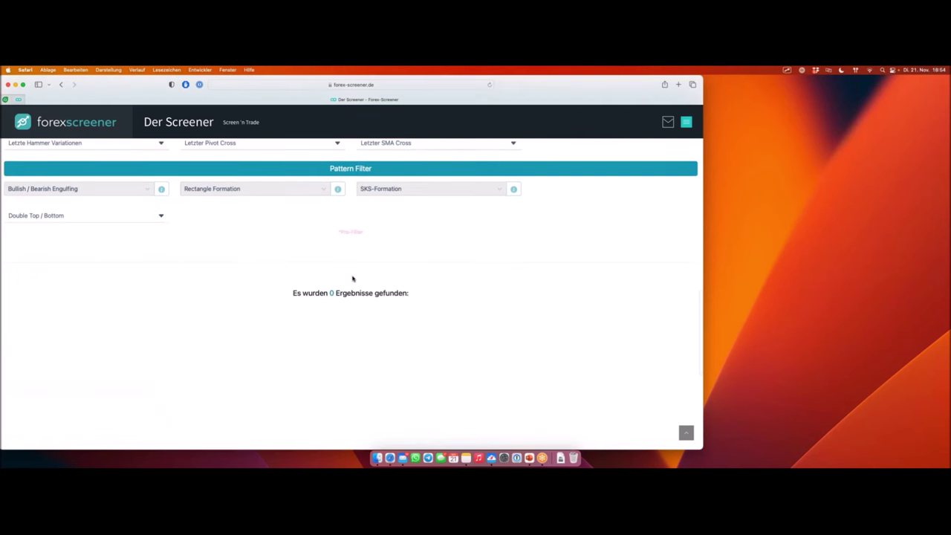
pyautogui.moveTo(328, 399); pyautogui.dragTo(365, 396)
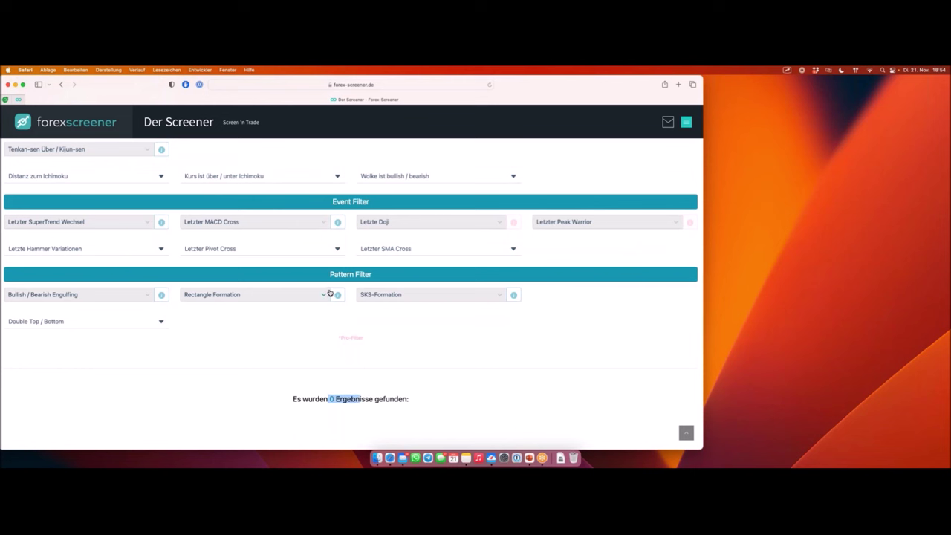
# Set the Anzahl Trendpunkte filter in the Trend Filter section to Punkte > 7.
pyautogui.scroll(2, 329, 291)
pyautogui.scroll(-3, 329, 291)
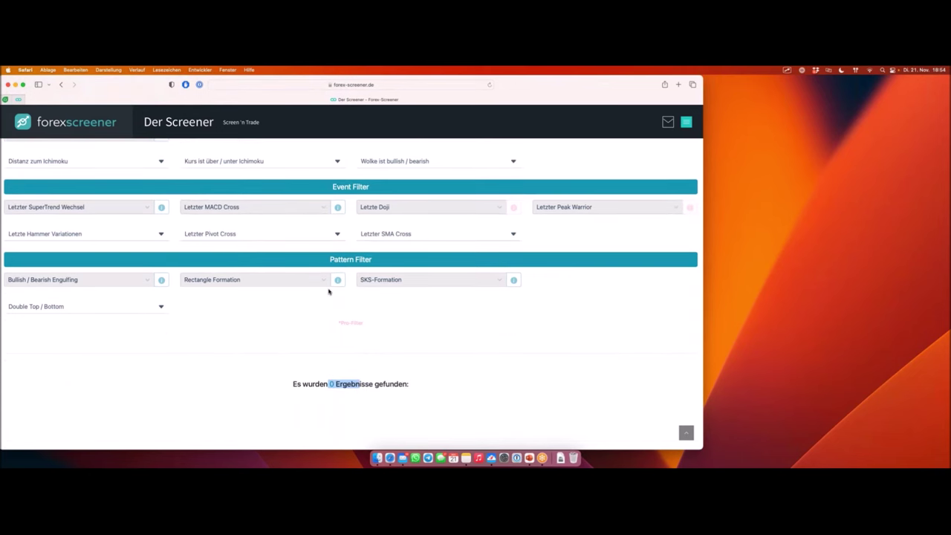
pyautogui.scroll(3, 329, 291)
pyautogui.scroll(6, 244, 193)
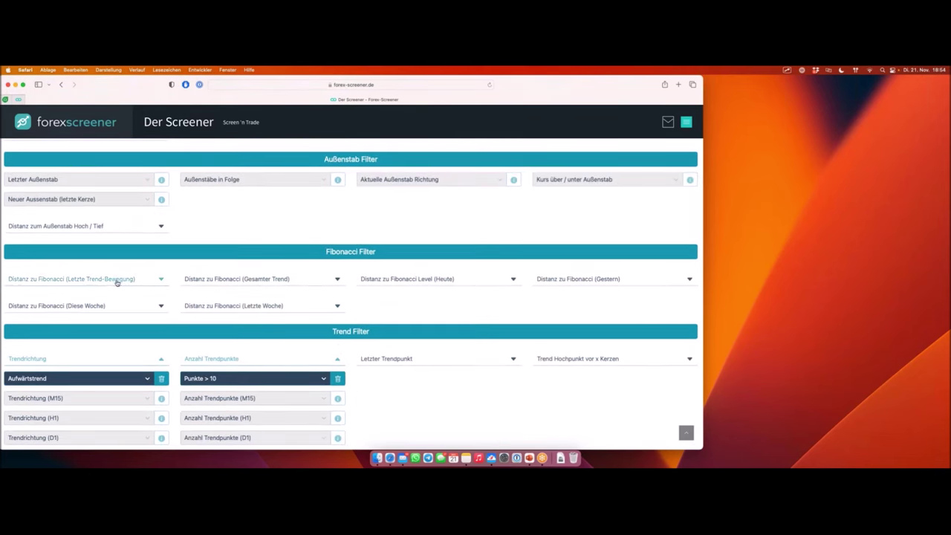
pyautogui.scroll(-1, 45, 312)
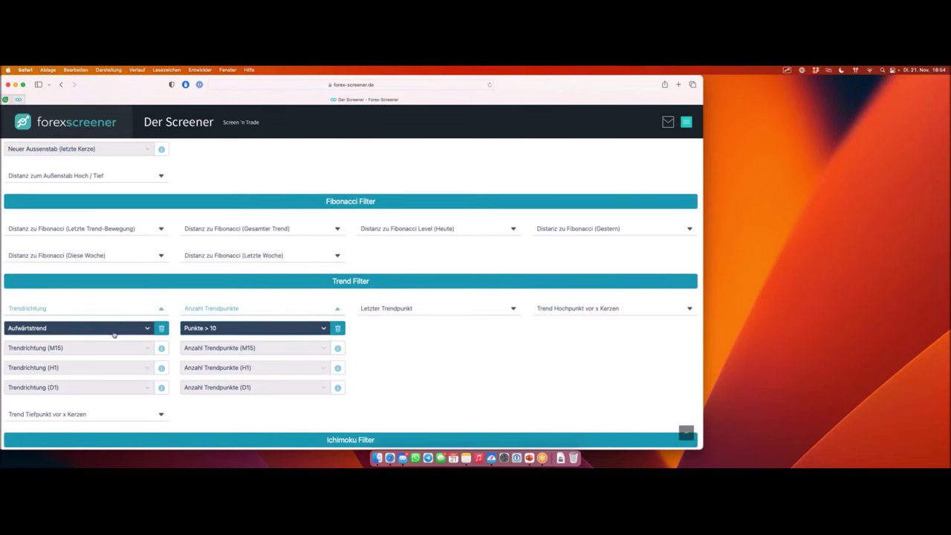
pyautogui.scroll(-1, 245, 312)
pyautogui.click(245, 279)
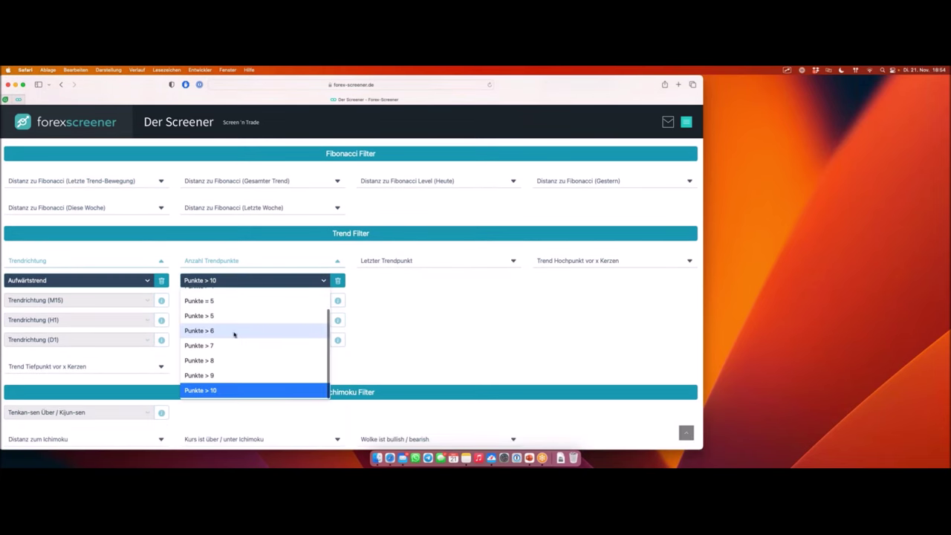
pyautogui.click(234, 346)
# Trace the uptrend on the EURCAD-H4 result's preview, open that chart in MetaTrader and zoom it out.
pyautogui.scroll(-10, 371, 299)
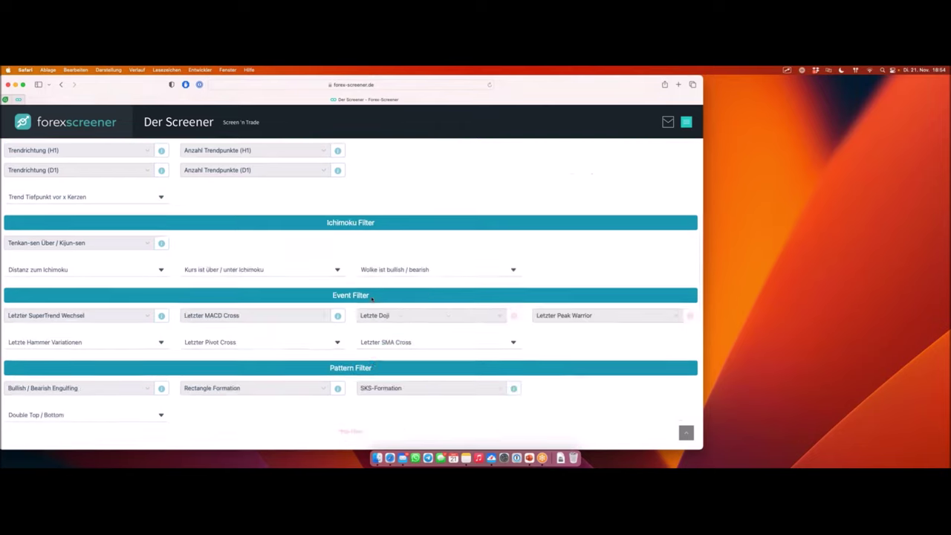
pyautogui.scroll(-2, 369, 295)
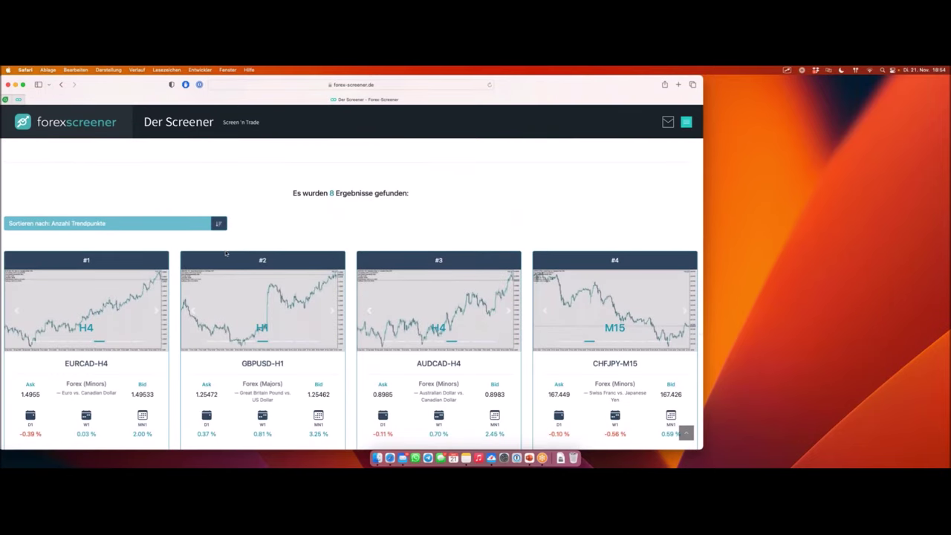
pyautogui.scroll(-1, 216, 252)
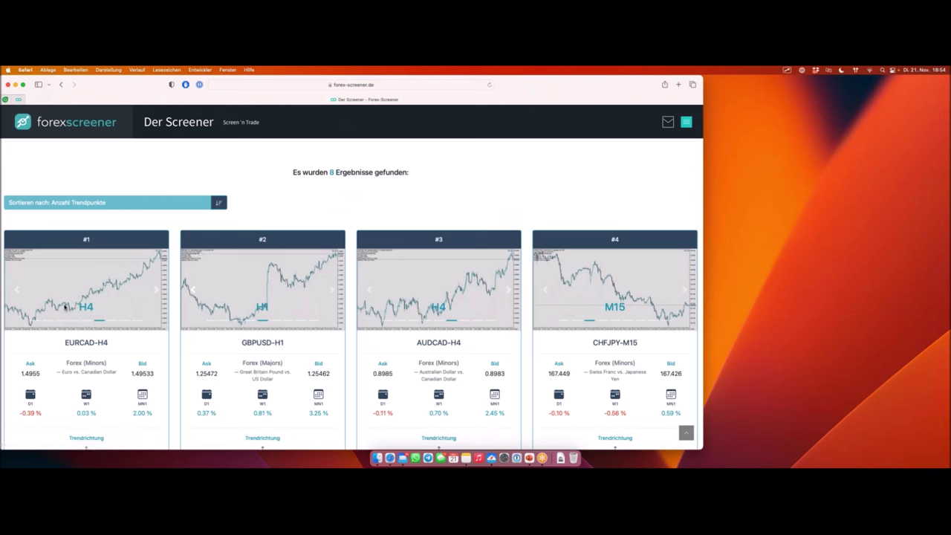
pyautogui.moveTo(30, 324); pyautogui.dragTo(140, 269)
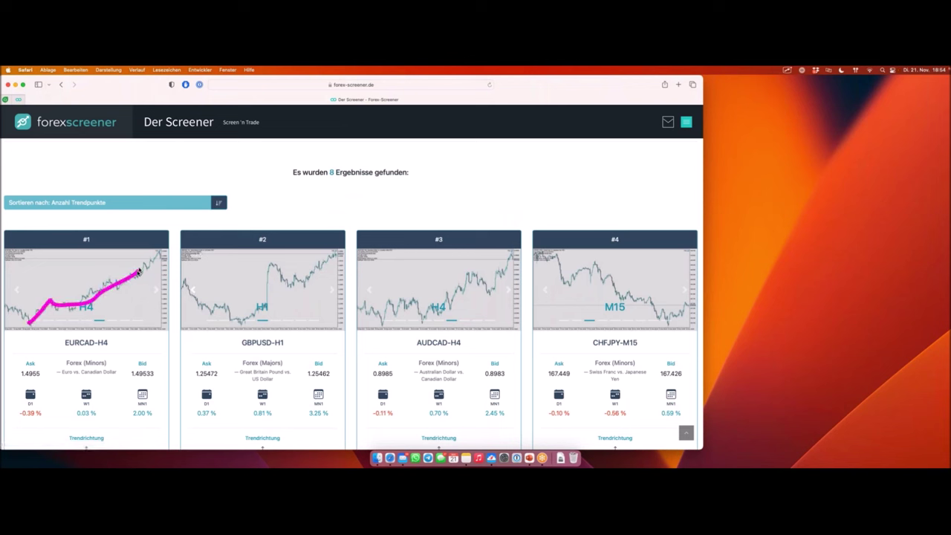
pyautogui.click(127, 347)
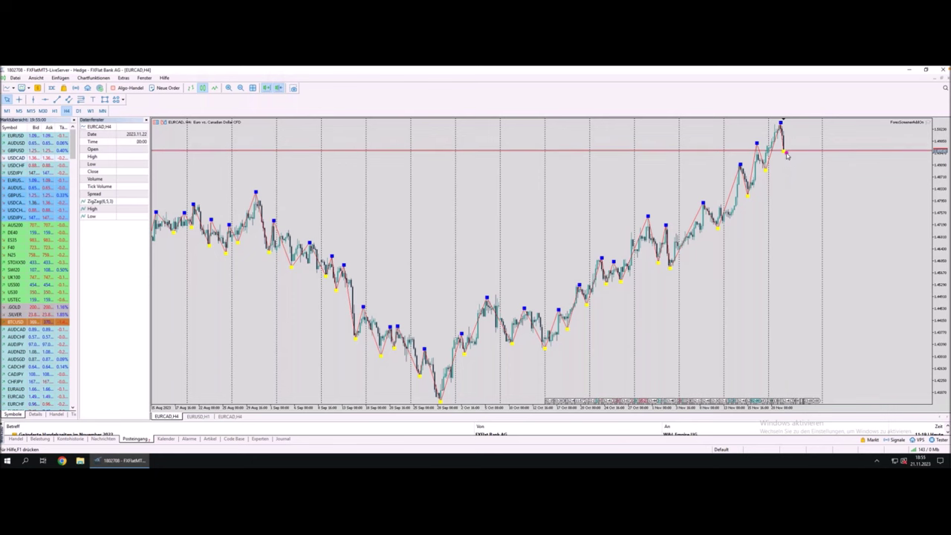
pyautogui.press('-')
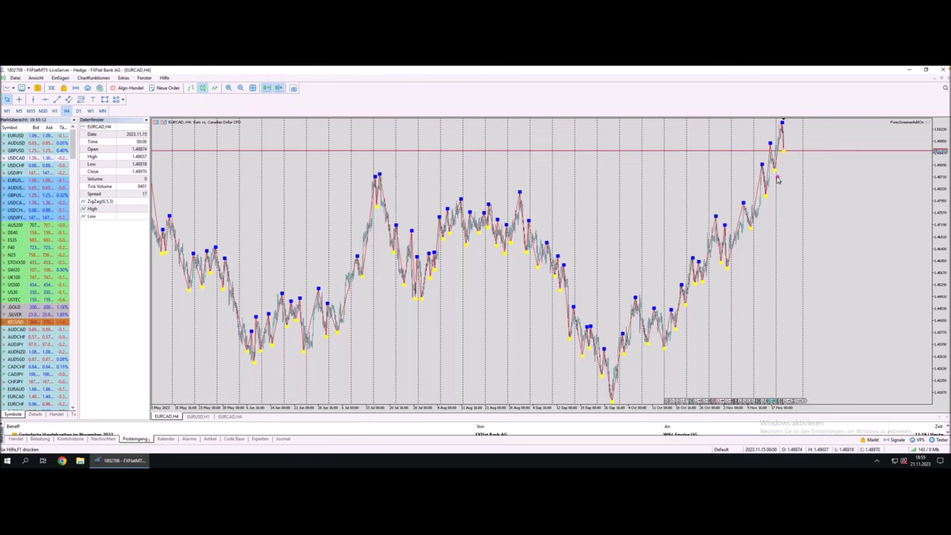
# Trace a horizontal level on the EURCAD H4 chart from the July high across to the November rise.
pyautogui.click(486, 176)
pyautogui.moveTo(372, 175); pyautogui.dragTo(830, 175)
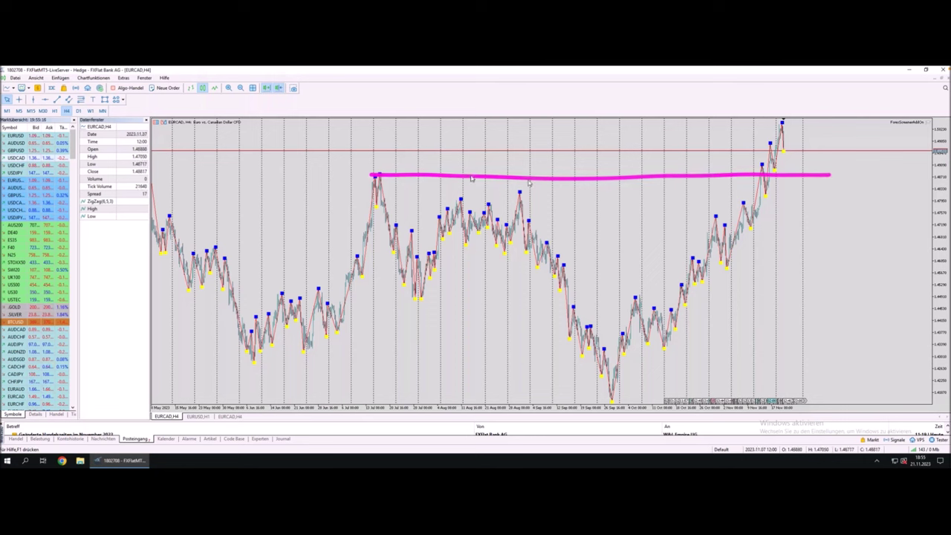
pyautogui.moveTo(371, 176); pyautogui.dragTo(813, 176)
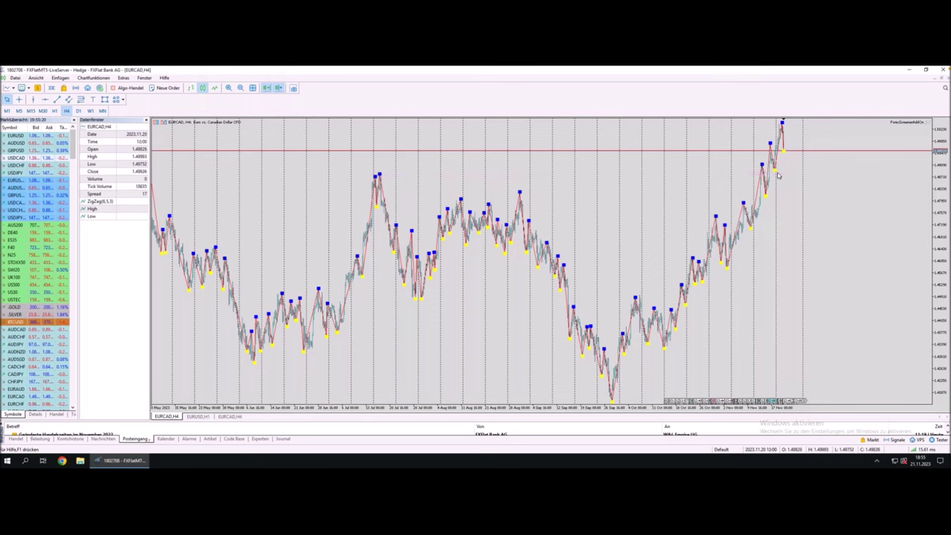
# Examine the latest EURCAD H4 swings up close, marking the 17 November low and sketching possible trend points above and below the current price.
pyautogui.press('+')
pyautogui.press('+')
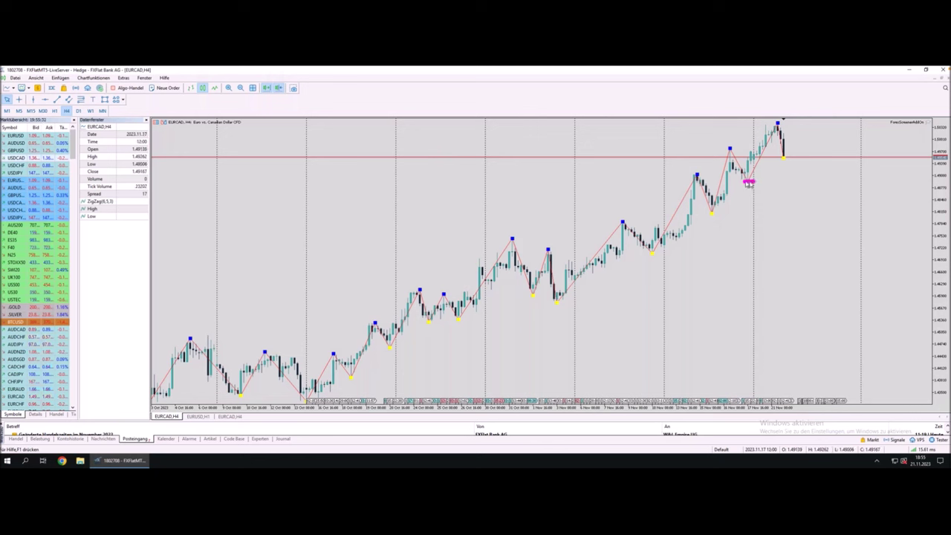
pyautogui.moveTo(747, 182)
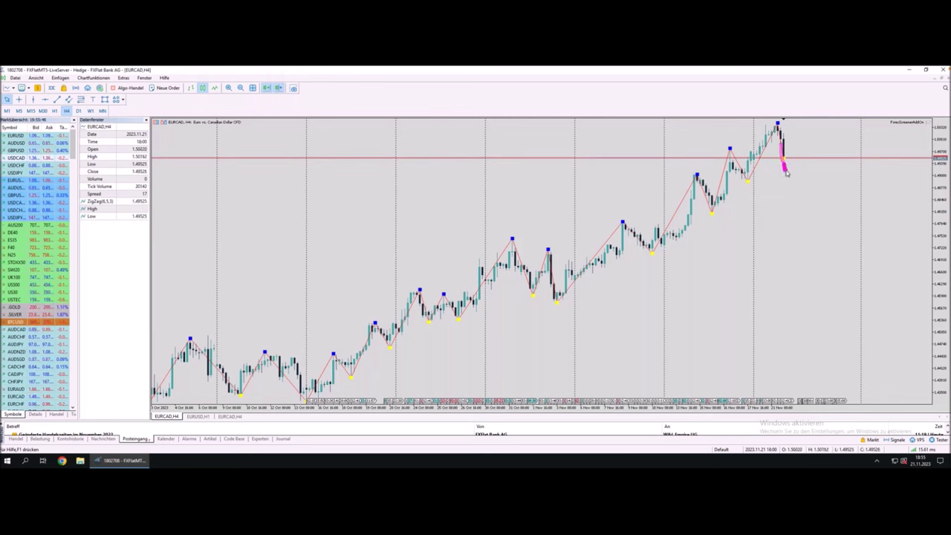
pyautogui.moveTo(787, 175); pyautogui.dragTo(815, 109)
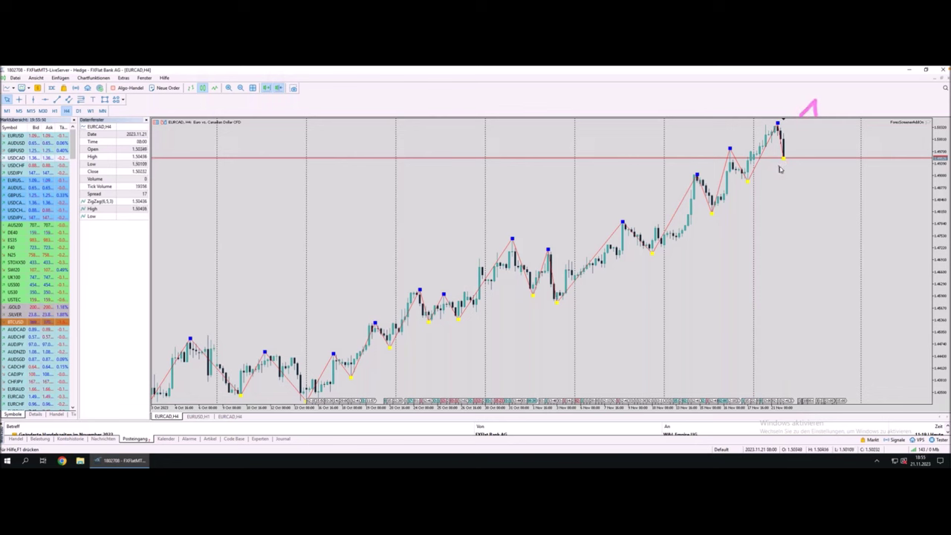
pyautogui.moveTo(781, 146)
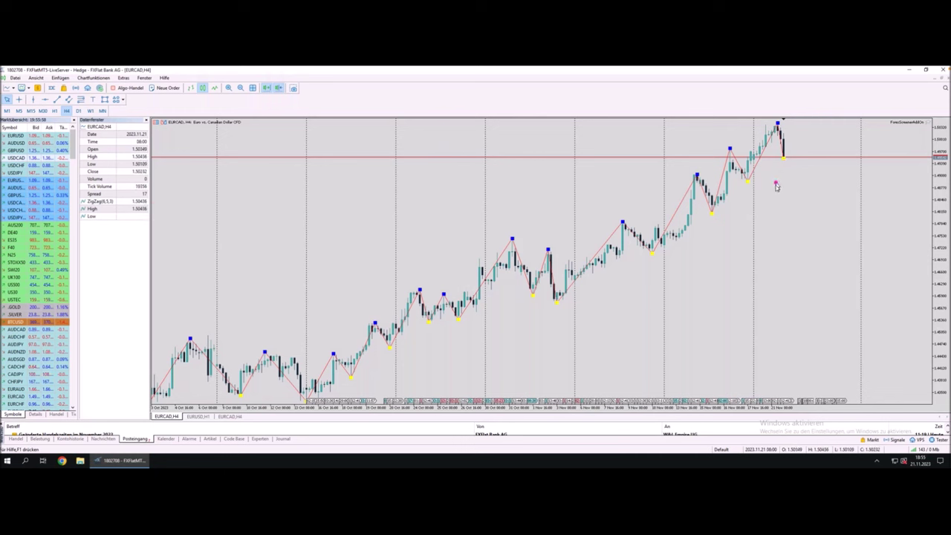
pyautogui.moveTo(784, 160); pyautogui.dragTo(800, 198)
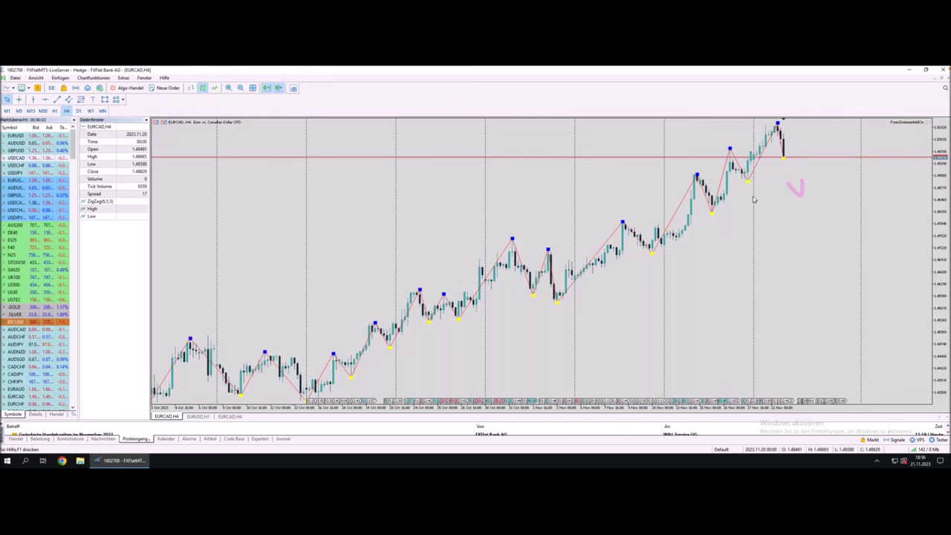
pyautogui.press('-')
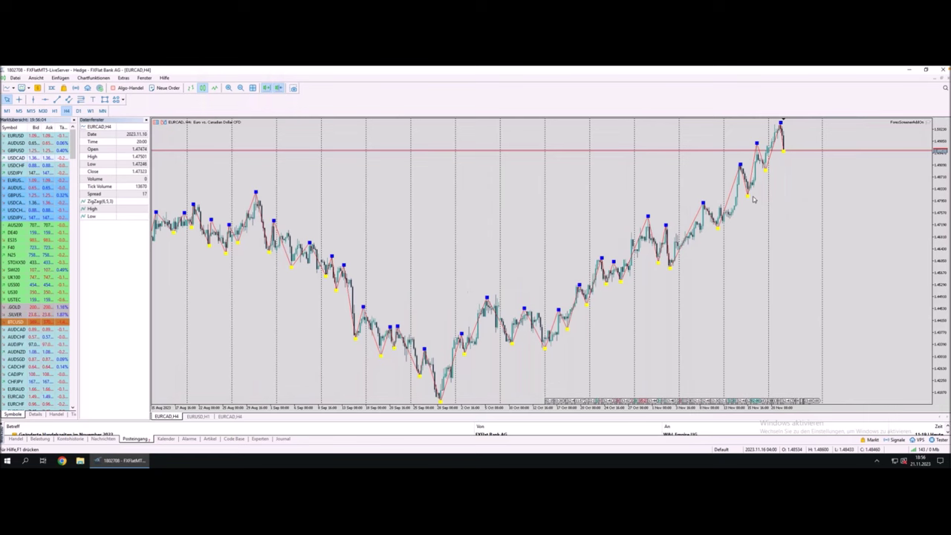
pyautogui.press('-')
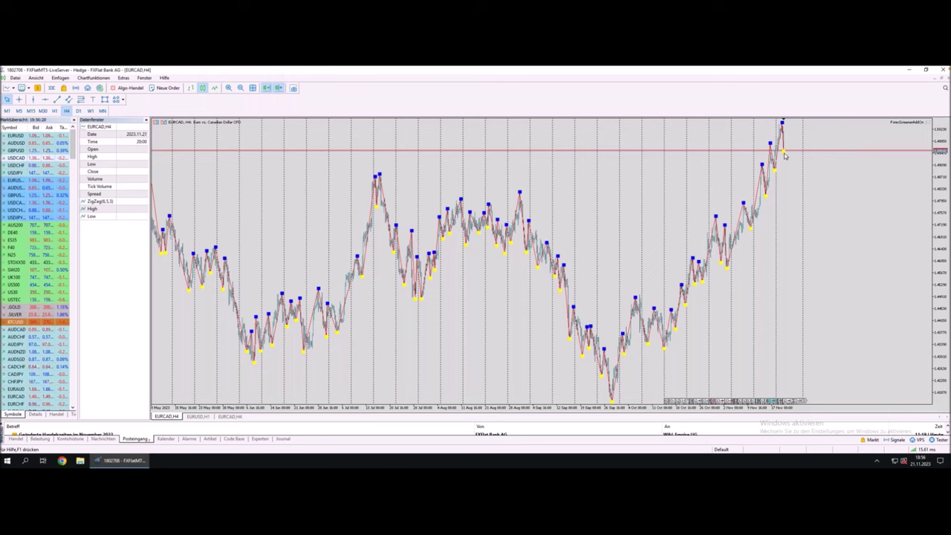
pyautogui.moveTo(785, 155)
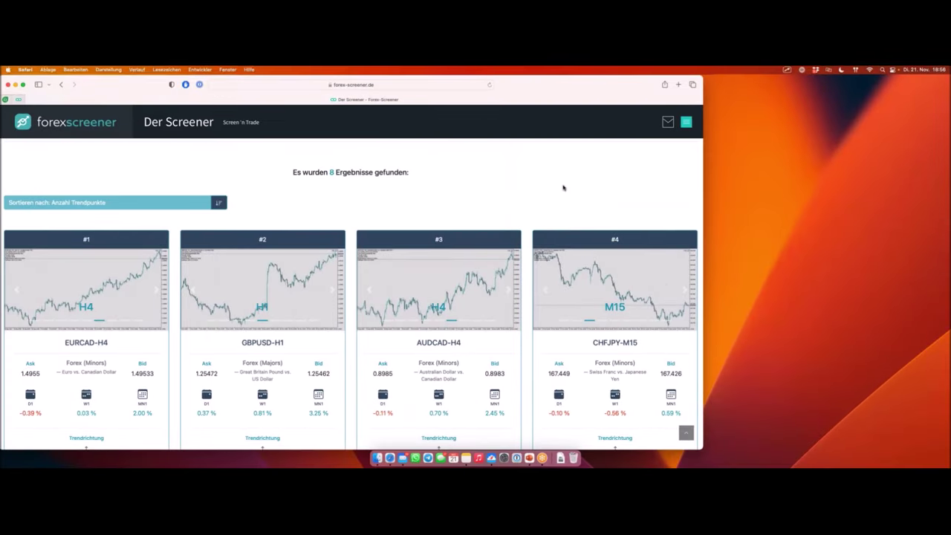
# Return to the screener in Safari and remove the Punkte > 7 condition from the Anzahl Trendpunkte filter.
pyautogui.scroll(10, 419, 202)
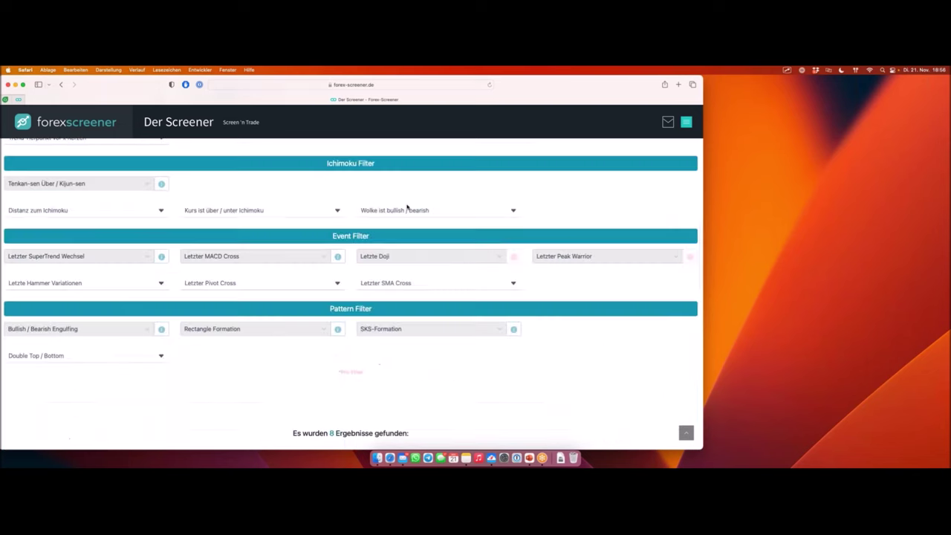
pyautogui.scroll(5, 406, 207)
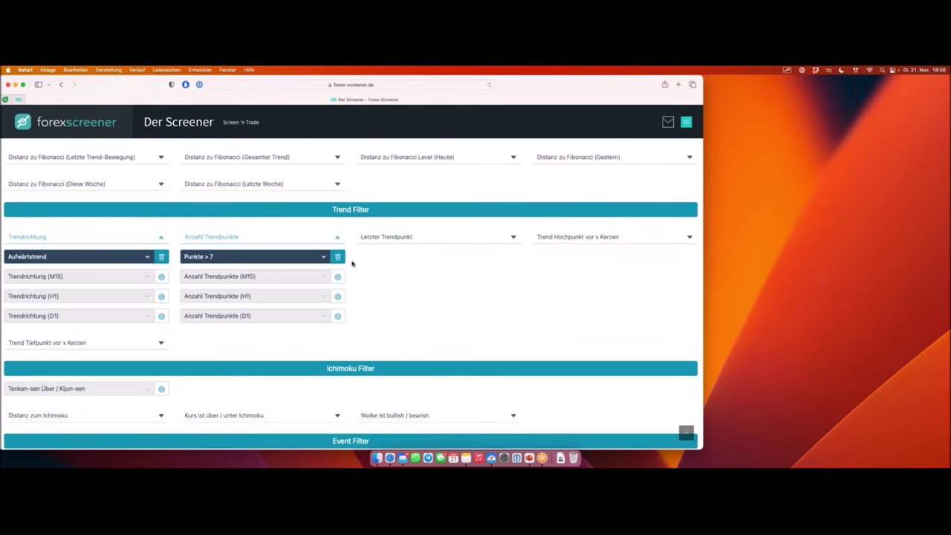
pyautogui.click(337, 257)
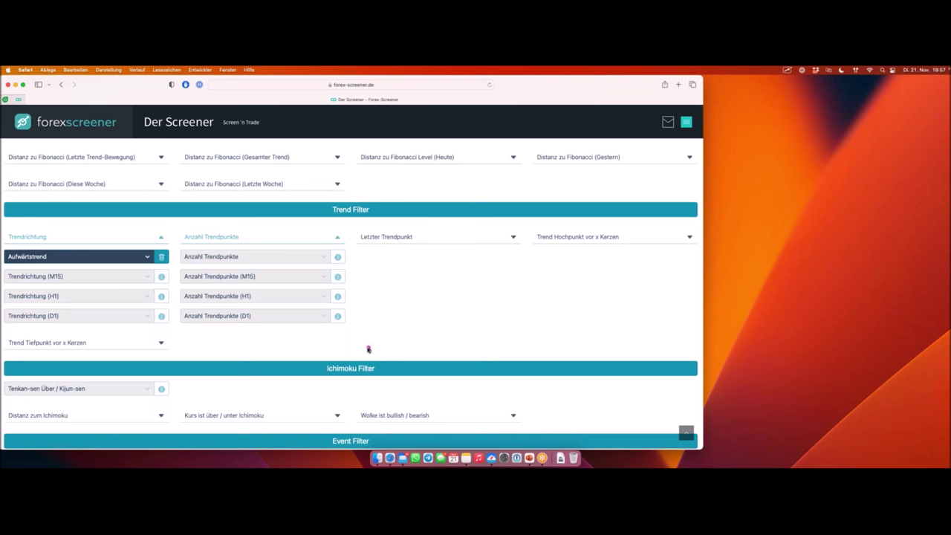
# Sketch a zigzag uptrend with a pullback to a low and a renewed rise in the empty area beneath Letzter Trendpunkt.
pyautogui.moveTo(364, 349)
pyautogui.mouseDown()
pyautogui.moveTo(385, 320)
pyautogui.moveTo(390, 340)
pyautogui.moveTo(412, 299)
pyautogui.moveTo(414, 321)
pyautogui.moveTo(427, 322)
pyautogui.moveTo(407, 322)
pyautogui.mouseUp()
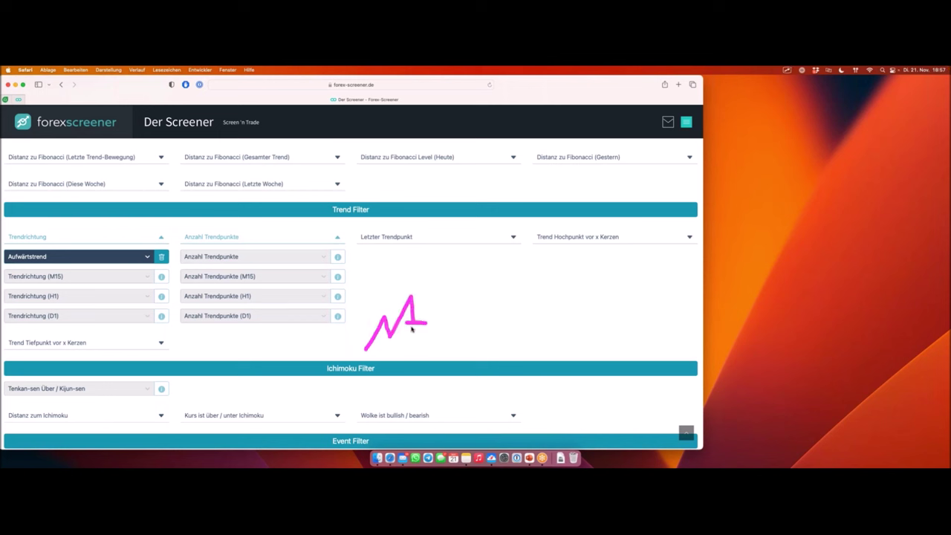
pyautogui.moveTo(371, 343)
pyautogui.mouseDown()
pyautogui.moveTo(388, 315)
pyautogui.moveTo(389, 337)
pyautogui.moveTo(403, 306)
pyautogui.moveTo(406, 321)
pyautogui.mouseUp()
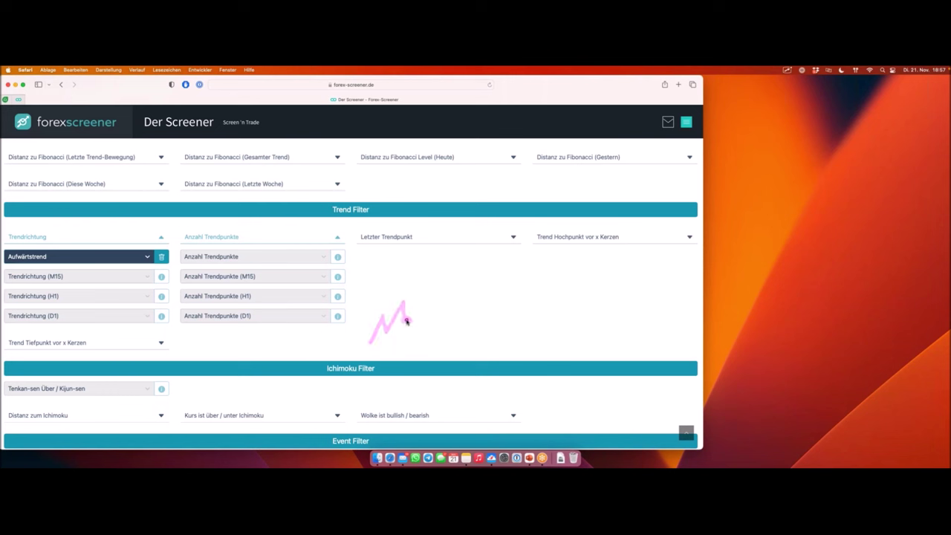
pyautogui.moveTo(404, 324)
pyautogui.mouseDown()
pyautogui.moveTo(431, 281)
pyautogui.moveTo(433, 292)
pyautogui.mouseUp()
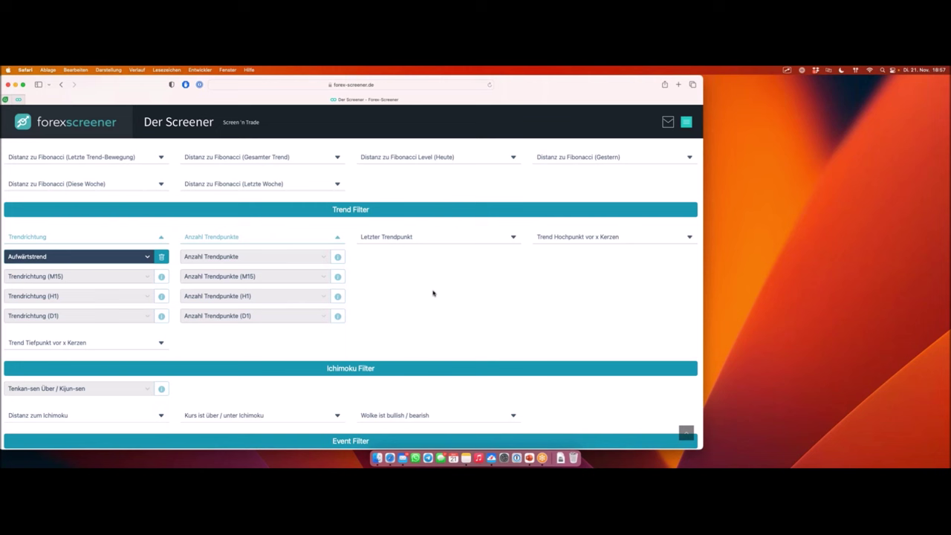
# Expand the Letzter Trendpunkt filter and set its main condition to Tief.
pyautogui.click(416, 237)
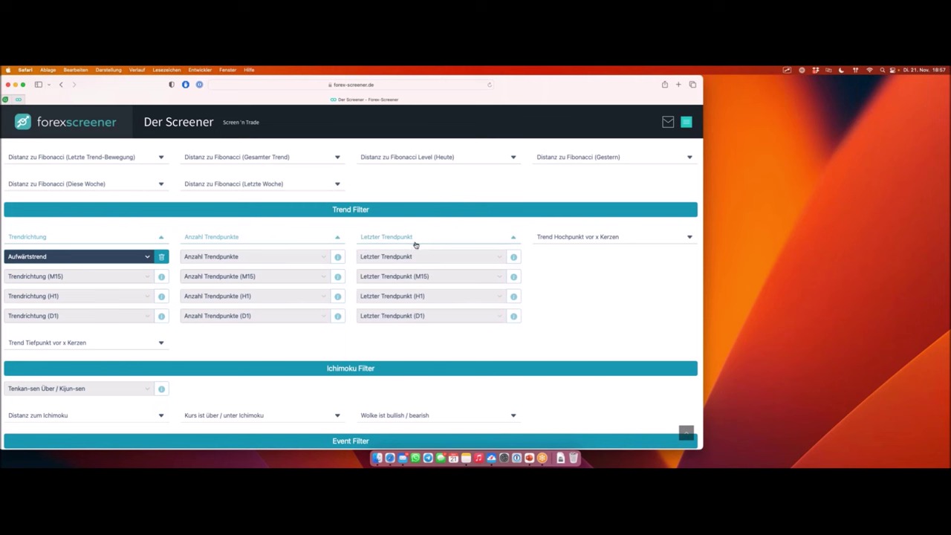
pyautogui.click(423, 258)
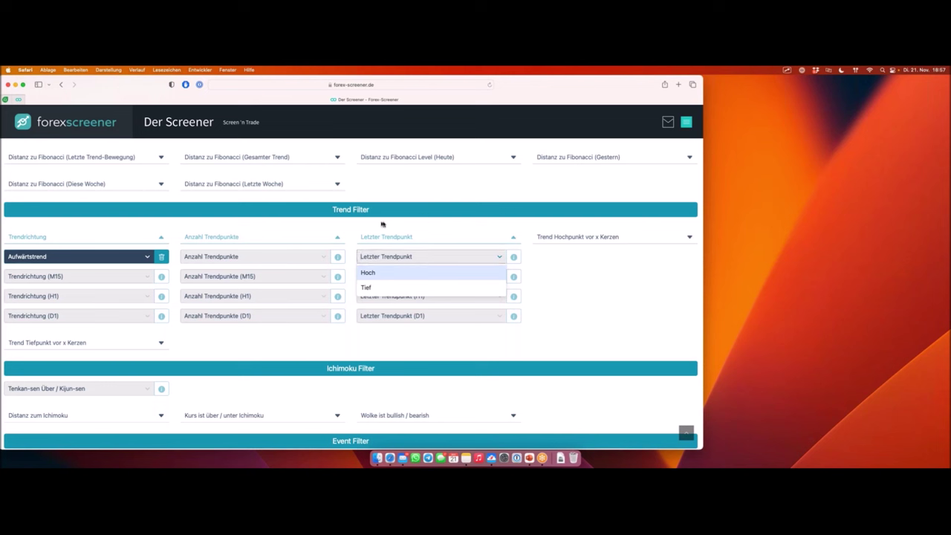
pyautogui.click(387, 289)
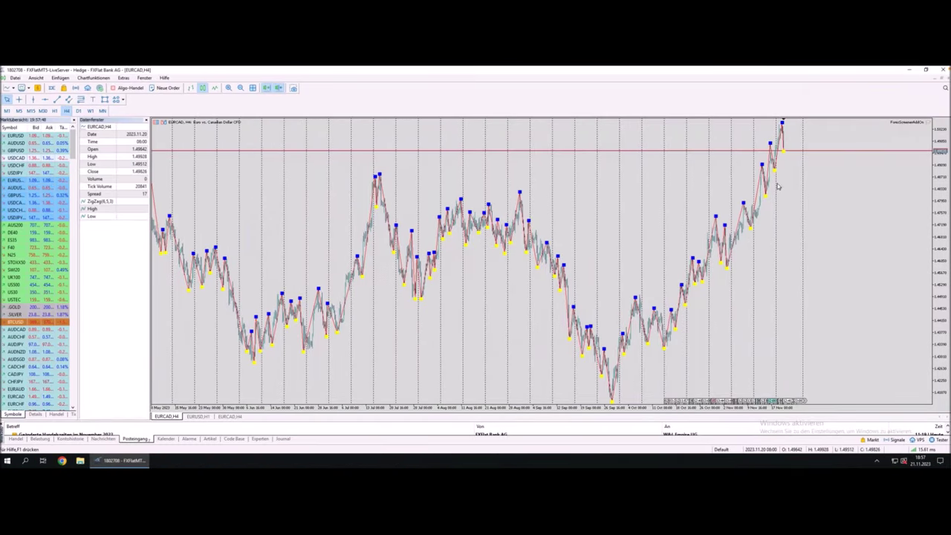
# Switch to MetaTrader and examine the newest trend high and low on the EURCAD H4 chart, marking the decline between them.
pyautogui.moveTo(767, 188)
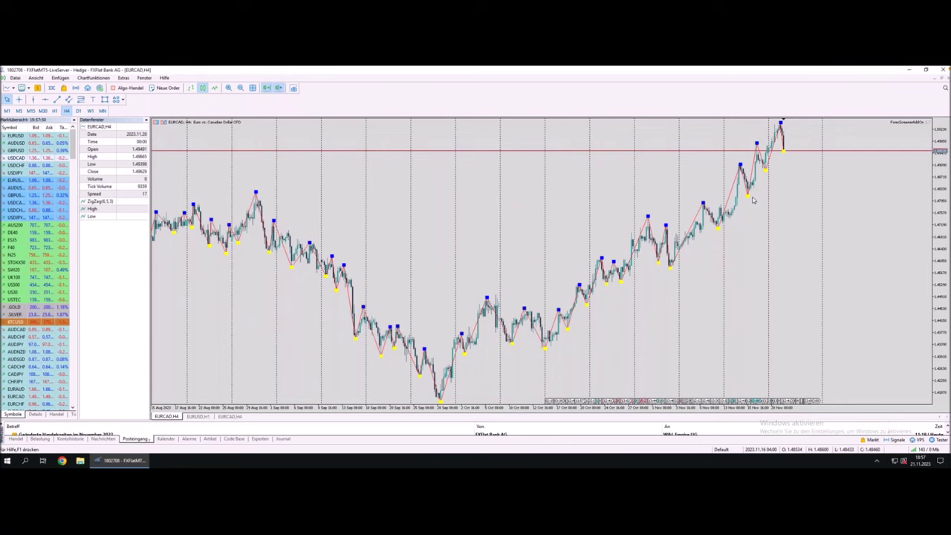
pyautogui.scroll(1, 753, 200)
pyautogui.scroll(1, 785, 190)
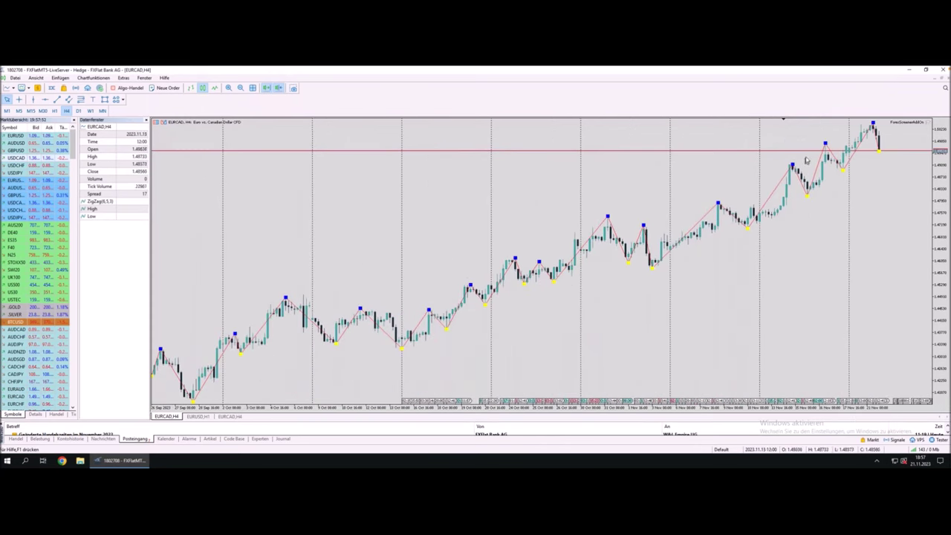
pyautogui.scroll(-3, 803, 165)
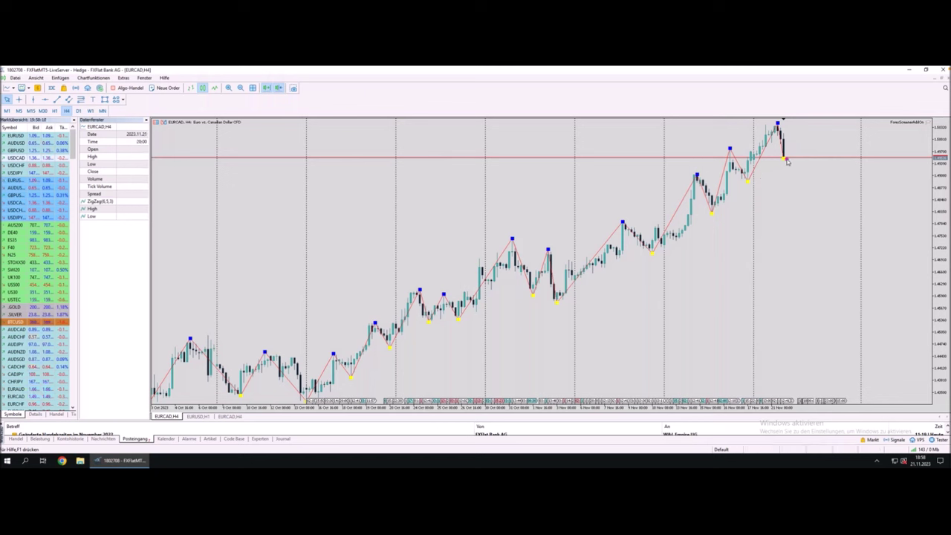
pyautogui.click(802, 114)
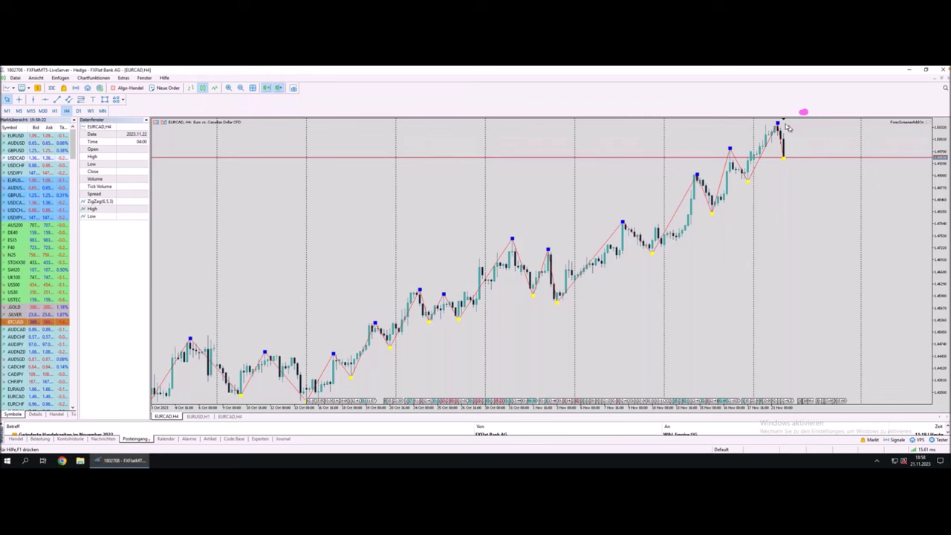
pyautogui.click(791, 144)
pyautogui.click(785, 156)
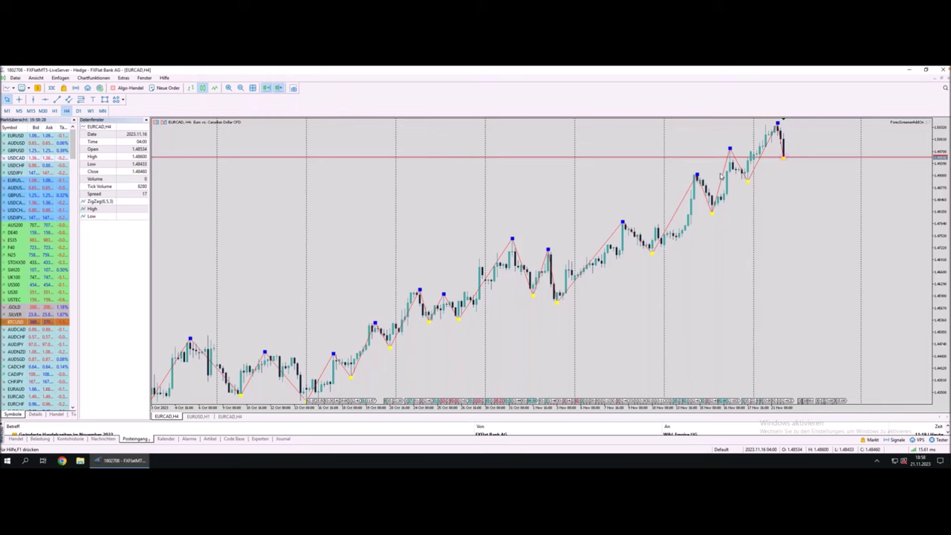
# Back in the Safari screener, expand the Trend Hochpunkt and Trend Tiefpunkt vor x Kerzen filters and show the main Tiefpunkt filter's options.
pyautogui.hotkey('ctrl', 'Right')
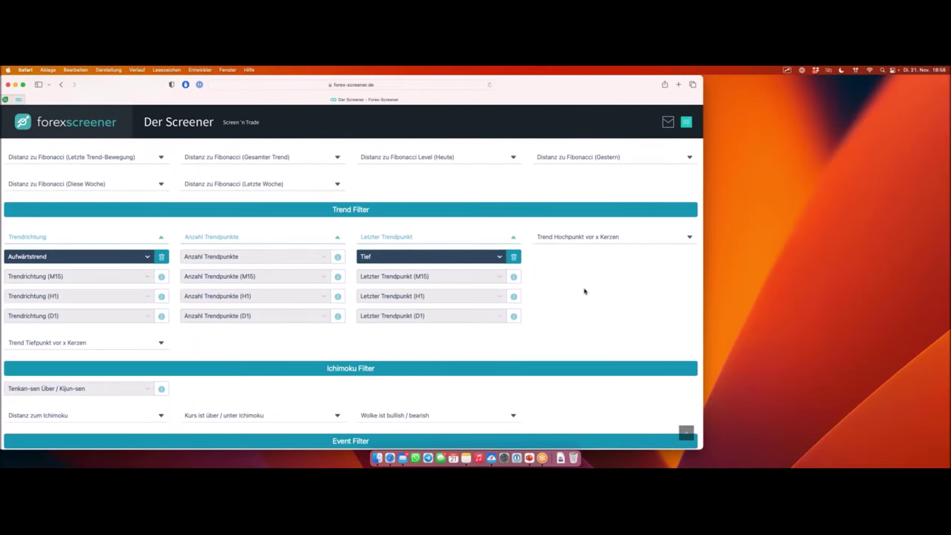
pyautogui.click(608, 238)
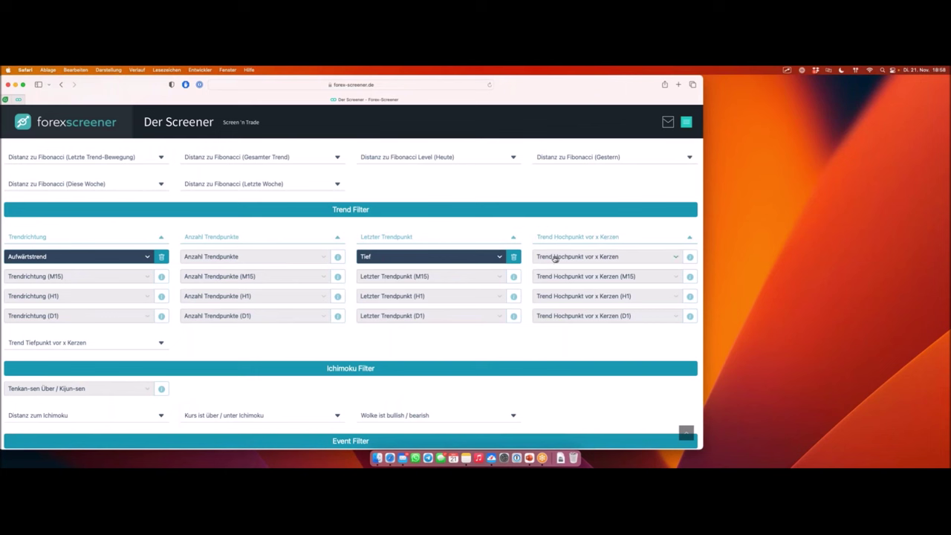
pyautogui.click(71, 343)
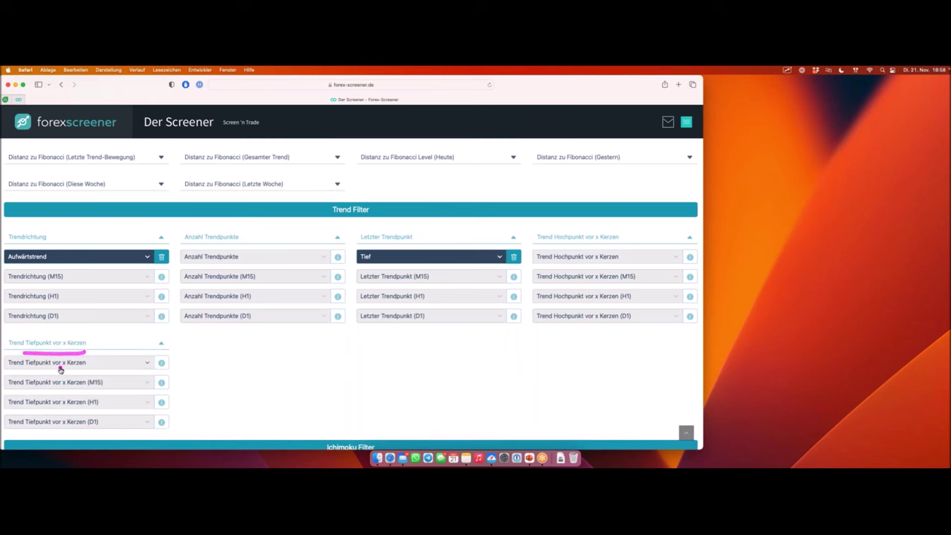
pyautogui.click(103, 363)
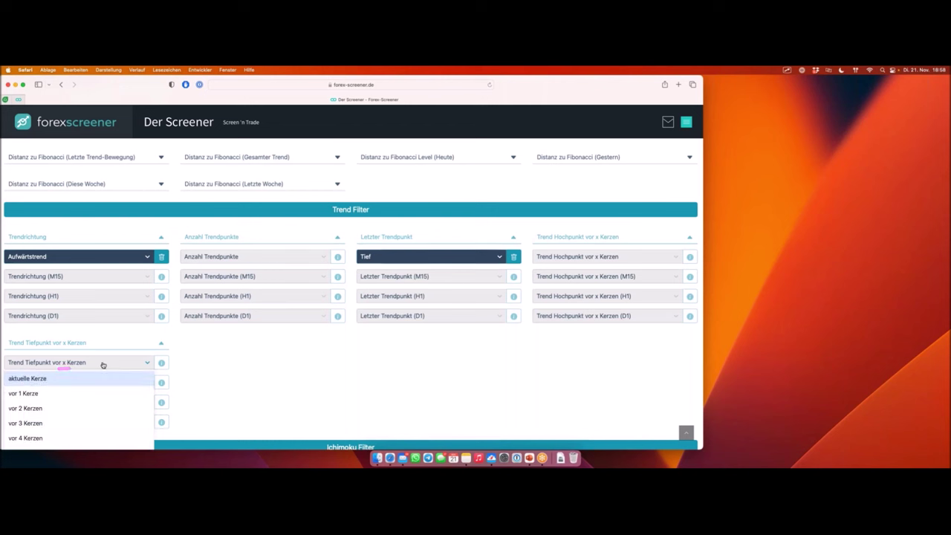